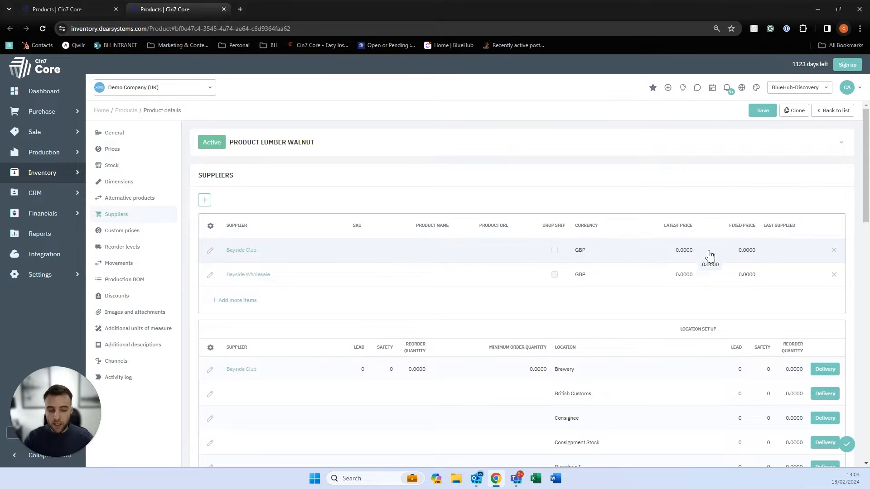
- Set the fixed supplier price to 20 for Bayside Club and 19 for Bayside Wholesale
left_click(746, 250)
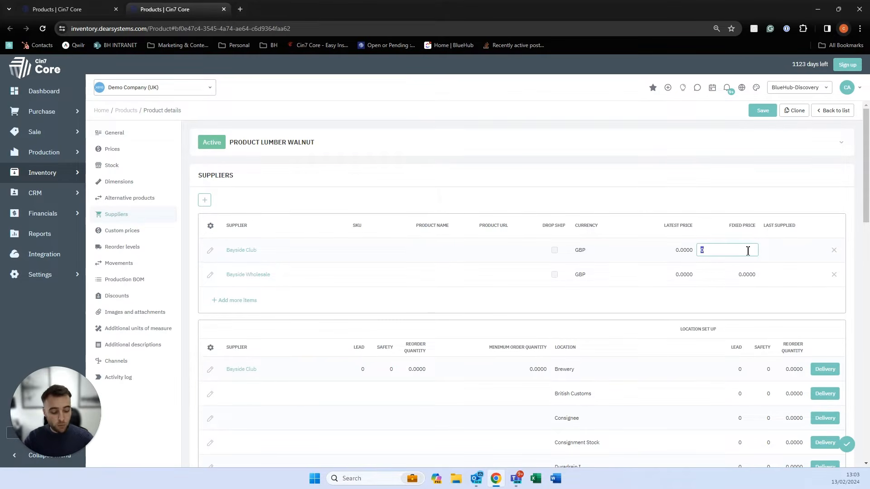
type("20")
left_click(738, 275)
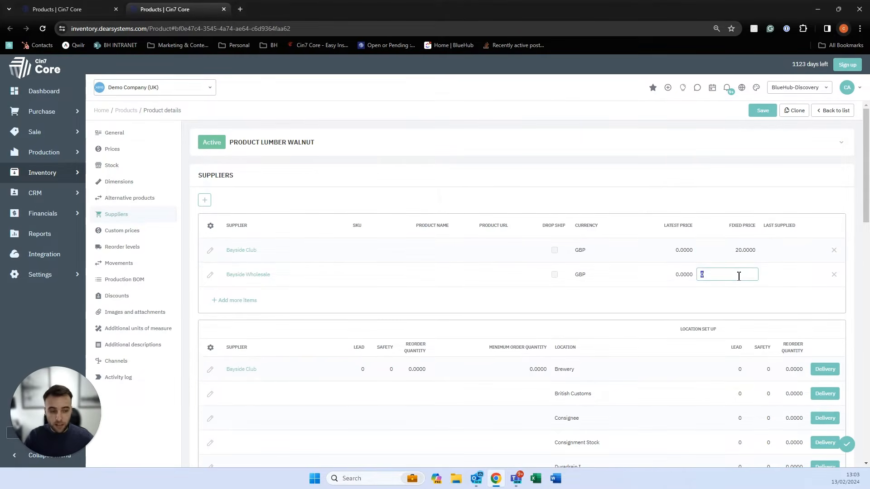
type("19")
left_click(706, 296)
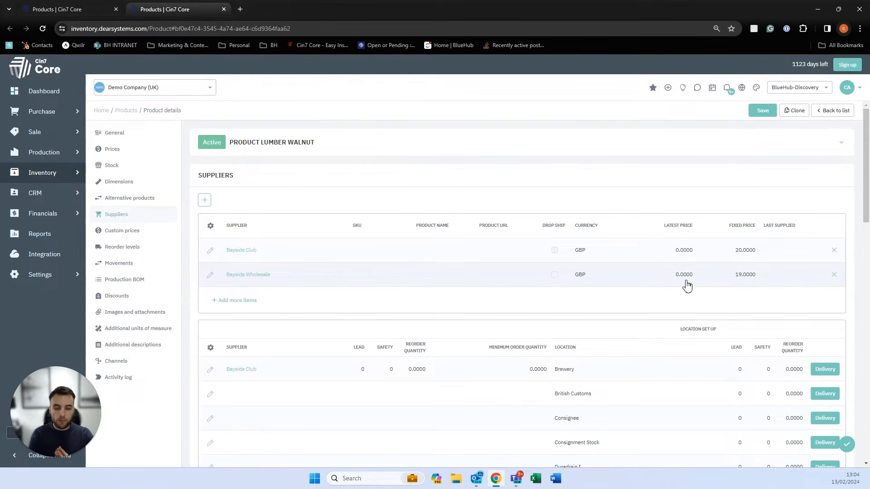
- Set Bayside Club's lead to 7 and its minimum order quantity to 20 in the supplier reorder settings
scroll(686, 285, "down", 4)
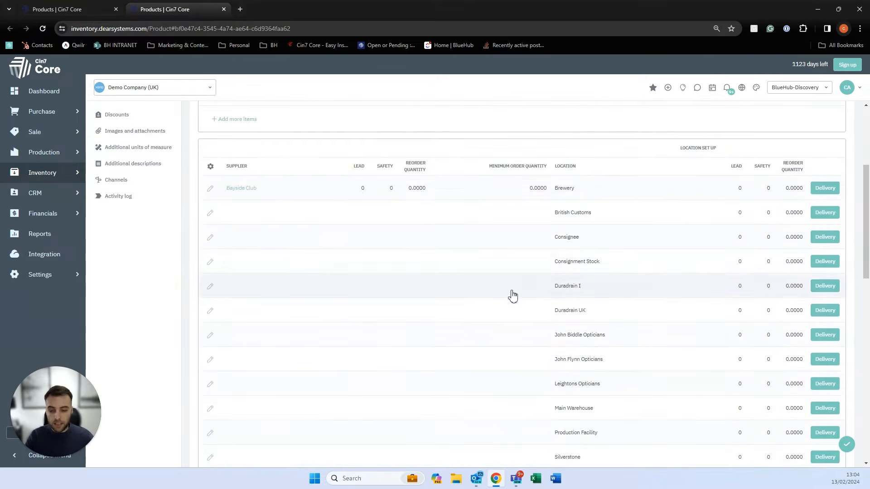
left_click(362, 188)
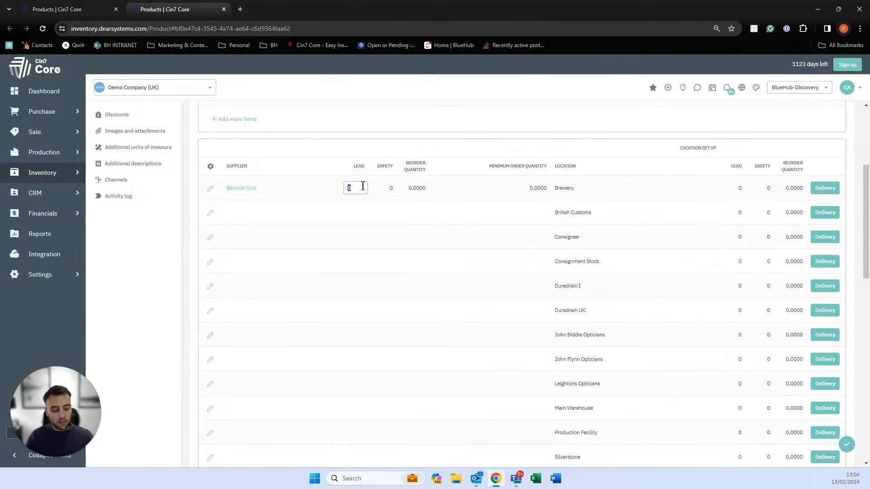
type("7")
left_click(539, 194)
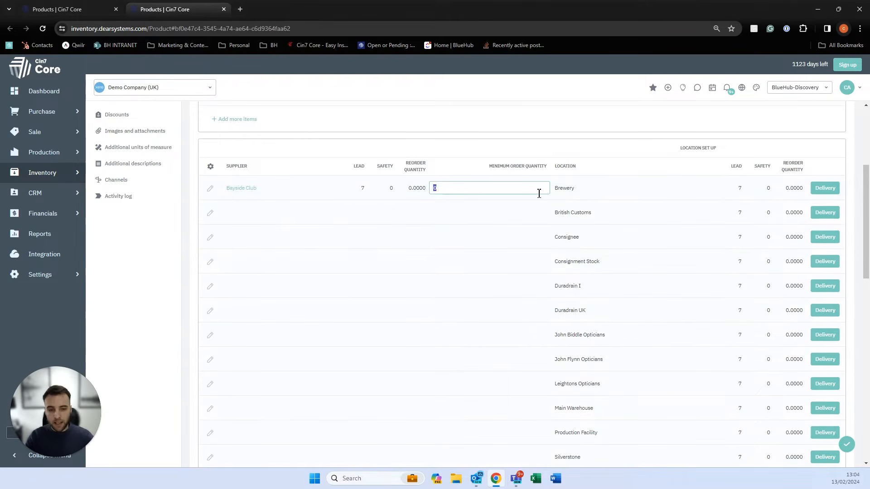
type("20")
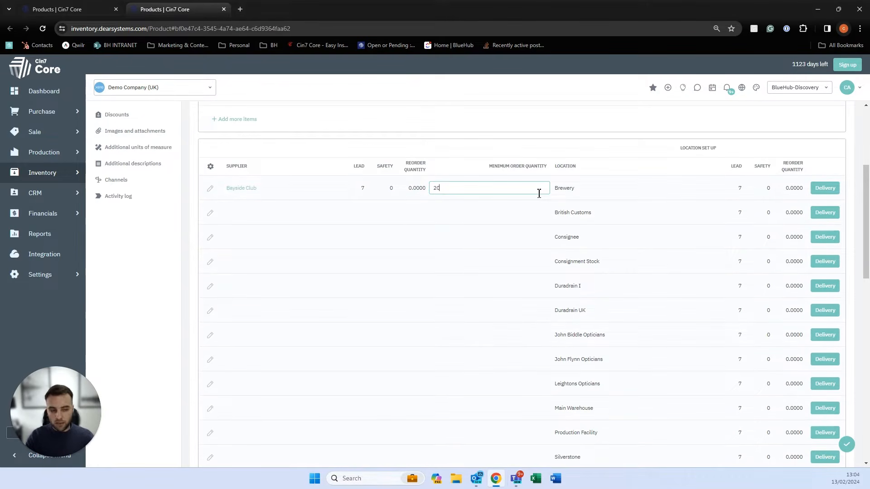
- Add a custom price of 45 for the customer Basket Case to the Lumber Walnut product
scroll(376, 214, "up", 3)
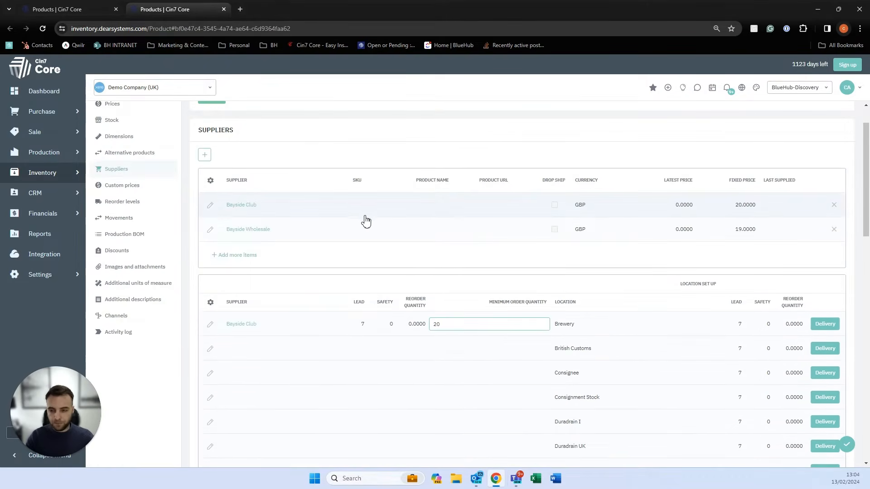
left_click(112, 189)
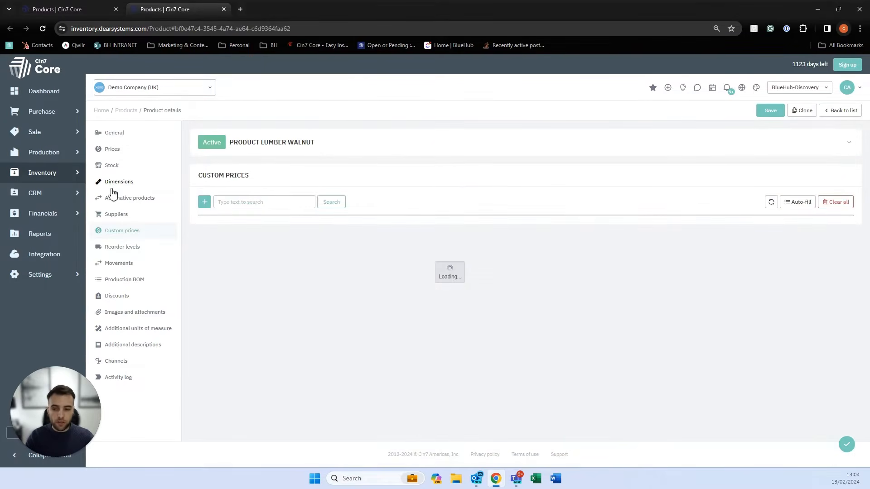
left_click(205, 203)
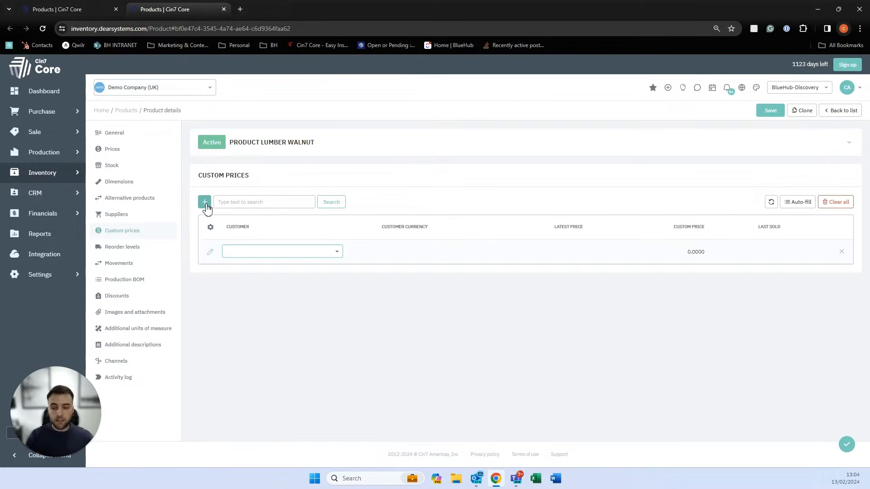
left_click(337, 253)
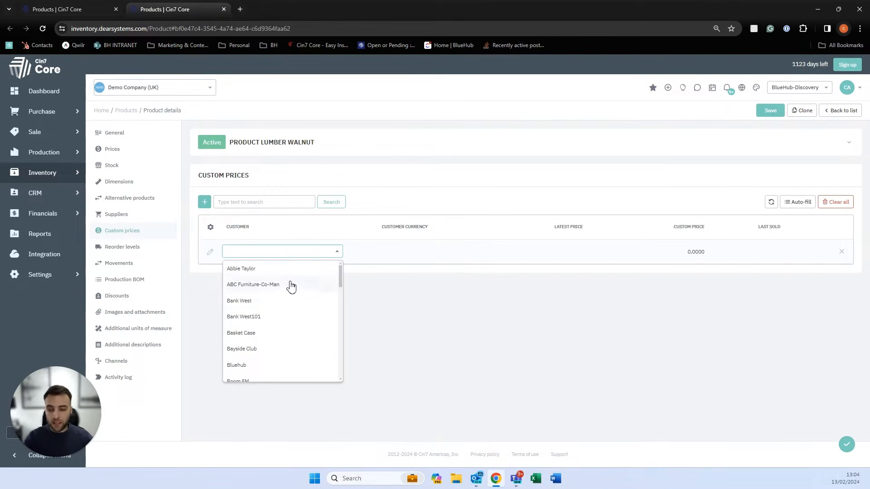
left_click(267, 334)
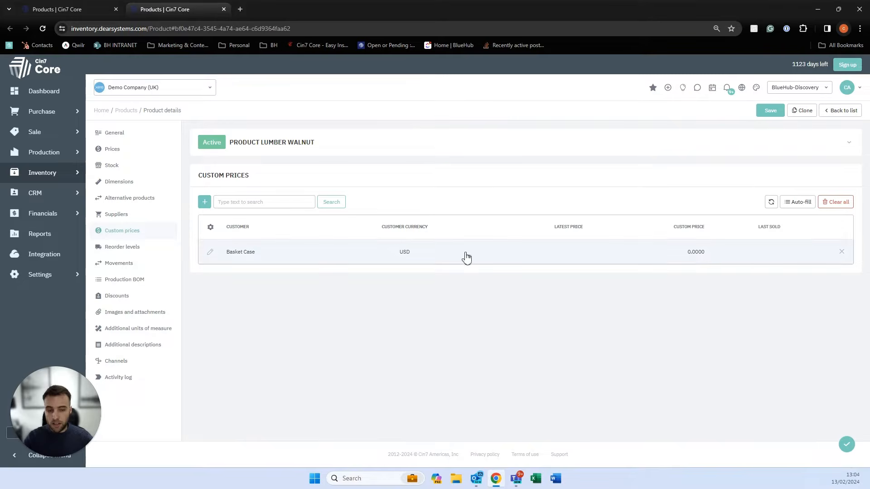
left_click(701, 257)
type("45")
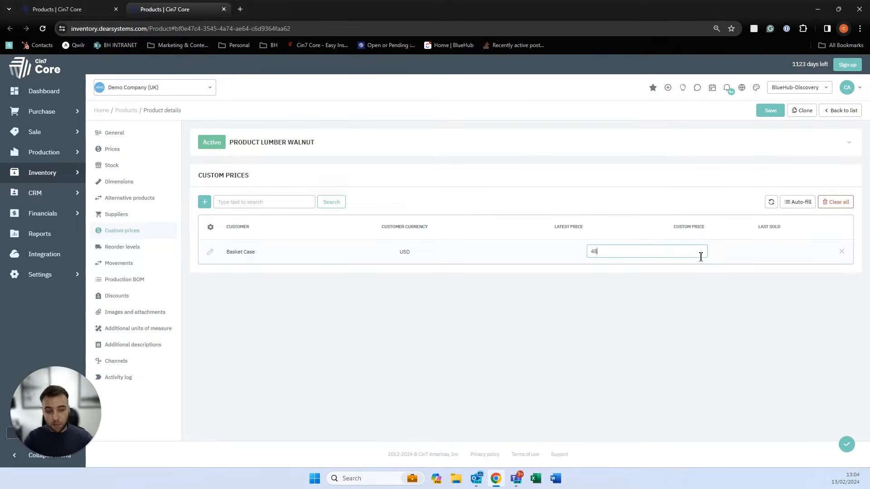
left_click(675, 349)
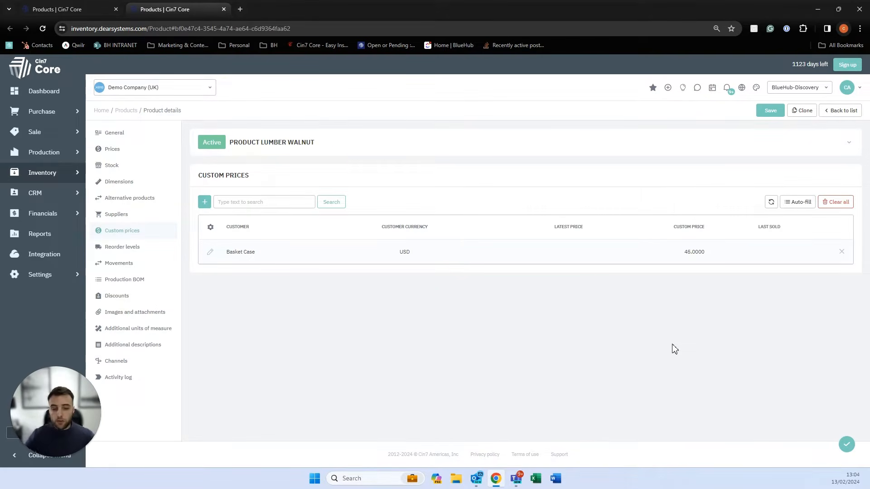
- Add a discount row to the Lumber Walnut product for the customer Basket Case
left_click(157, 295)
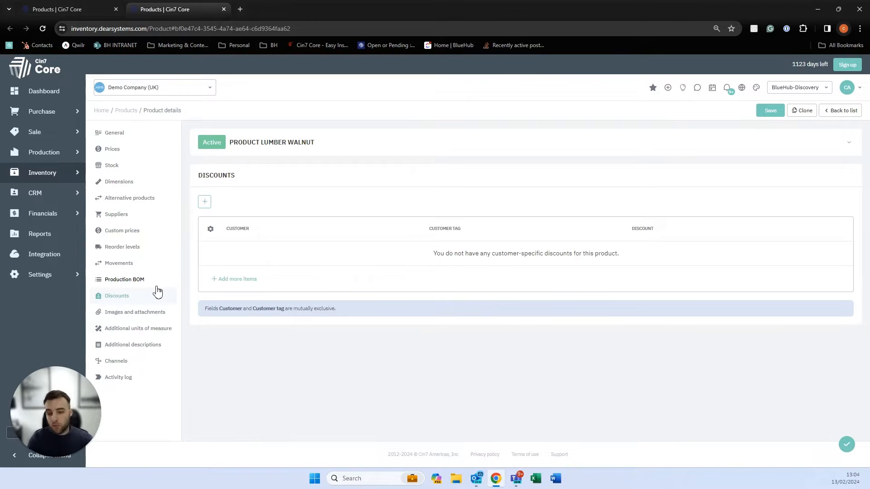
left_click(204, 203)
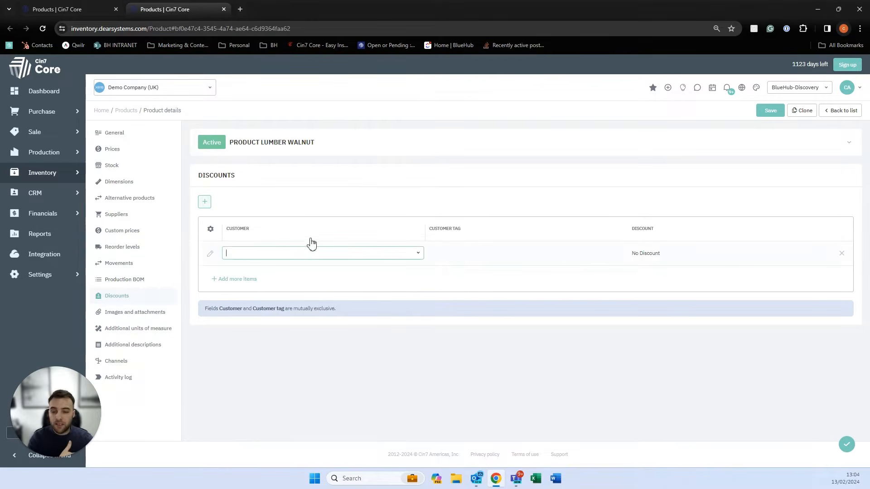
left_click(415, 257)
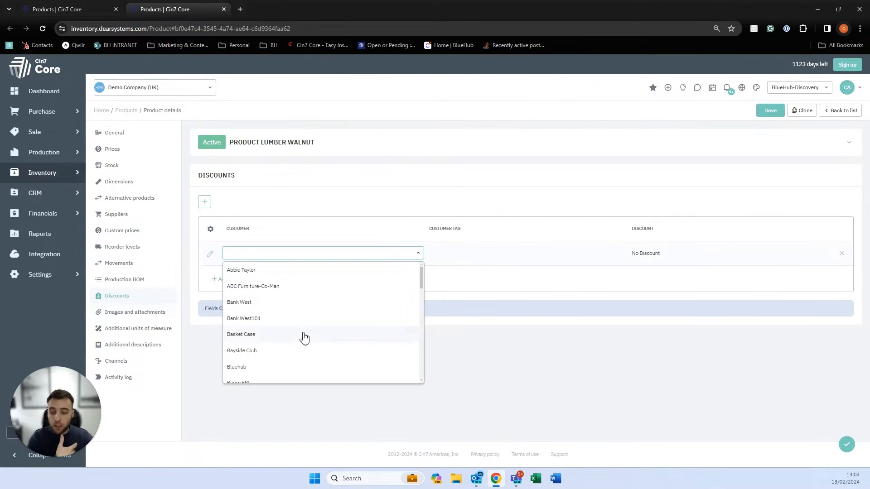
left_click(303, 335)
- Clear the customer from the discount row and enter bluehub as the customer tag instead
left_click(452, 253)
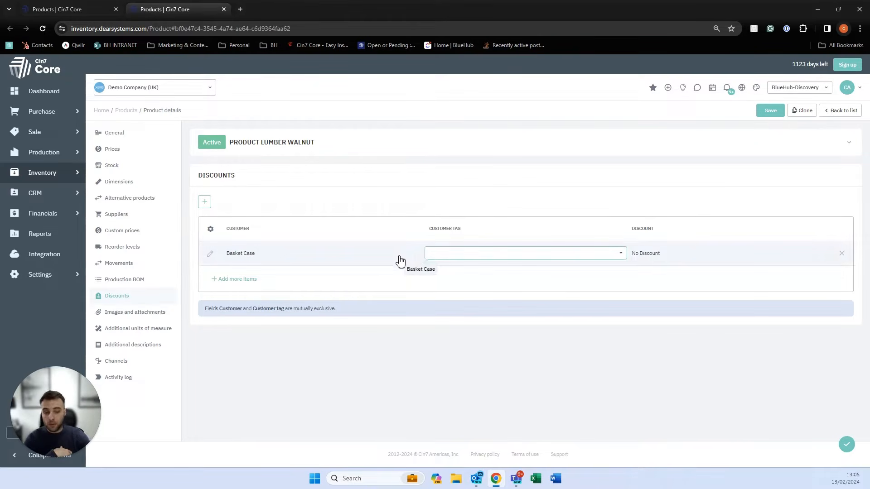
left_click(371, 259)
left_click(371, 258)
left_click(462, 262)
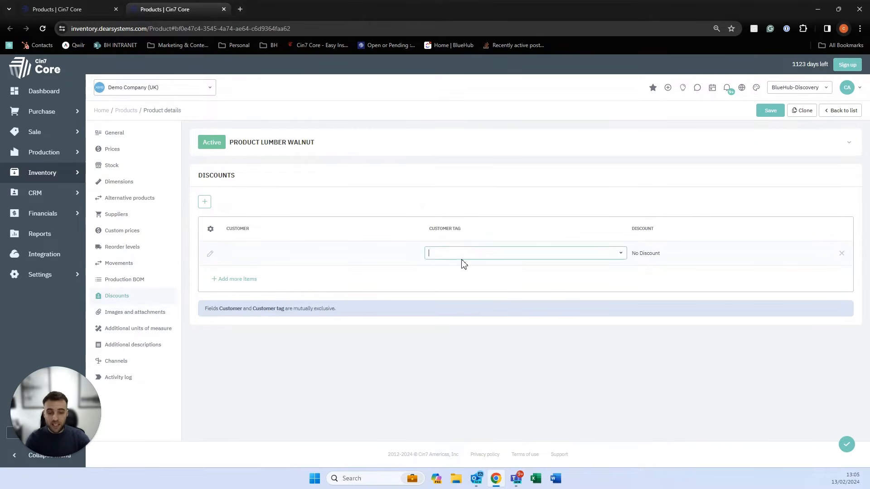
type("bluehub")
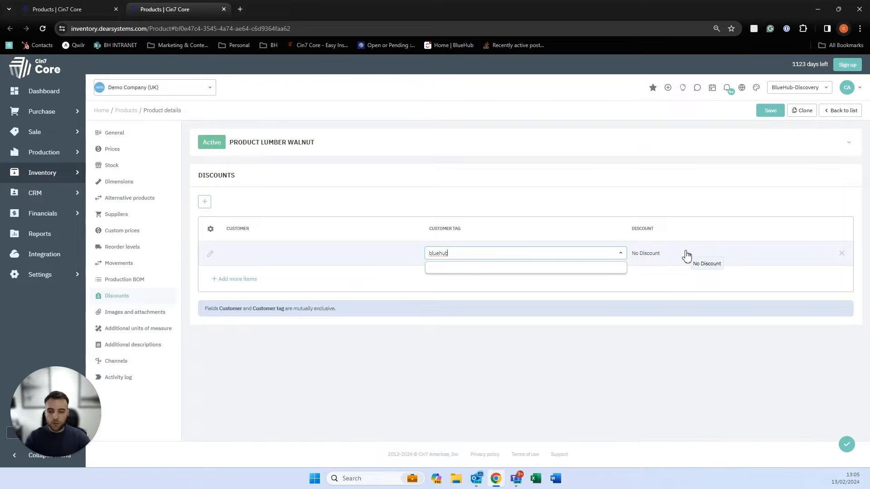
- Review the product's images and attachments, activity log and sales channels
left_click(152, 313)
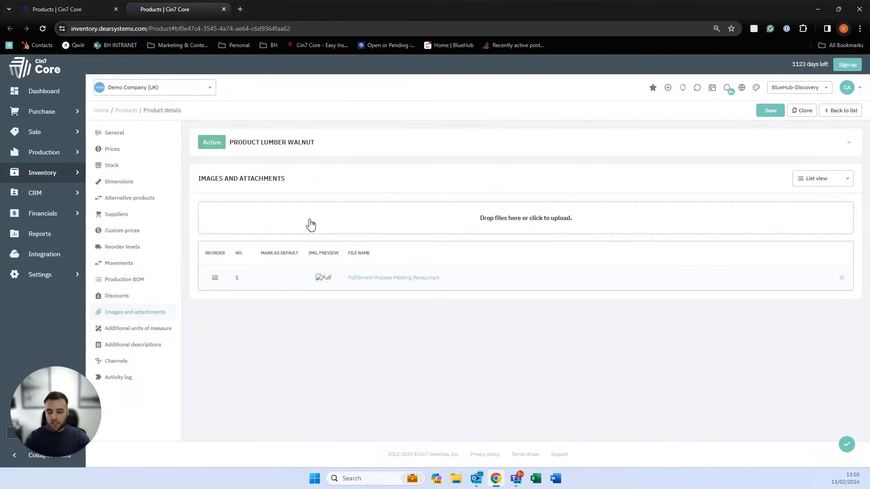
left_click(136, 379)
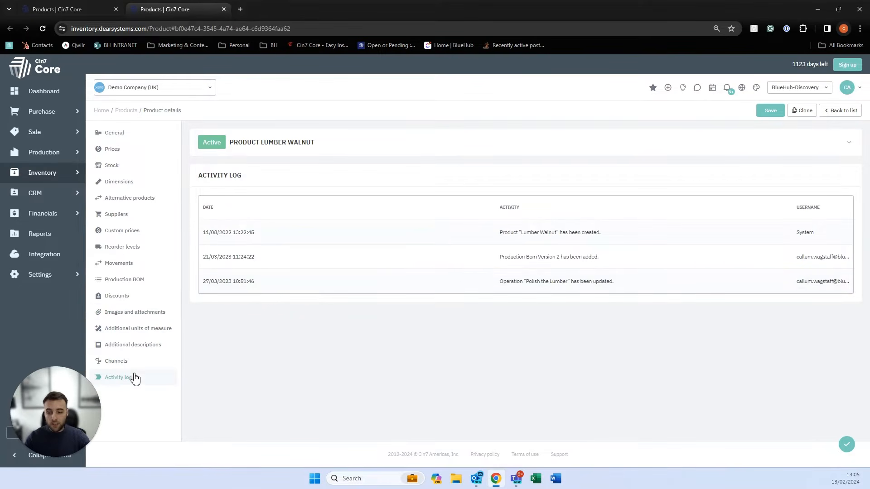
left_click(119, 361)
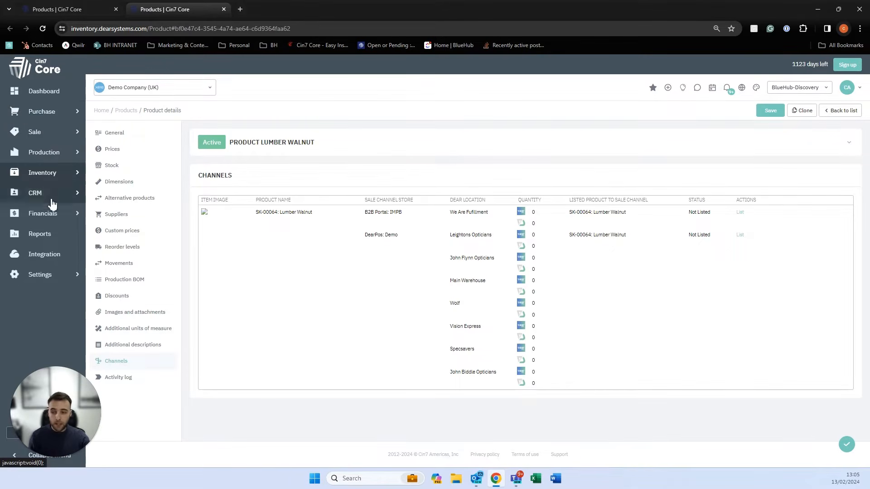
- Leave the product without saving and browse the available integrations, including the eCommerce and Shipping categories
left_click(50, 253)
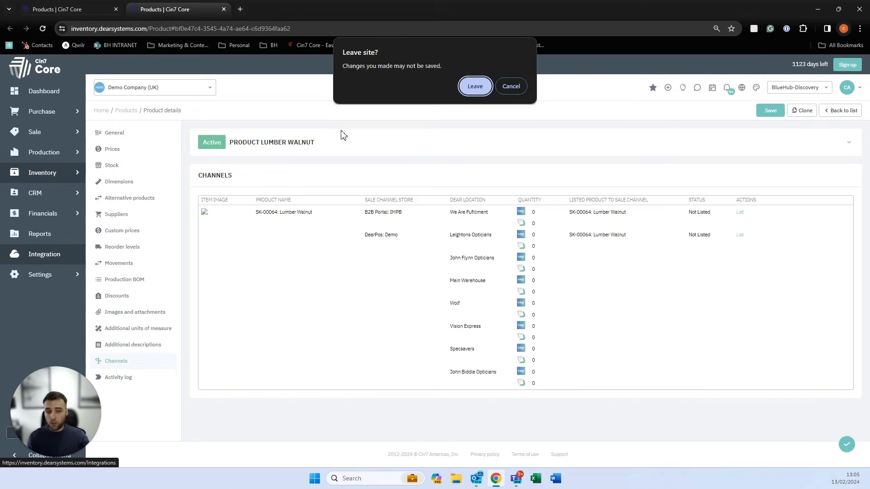
left_click(479, 86)
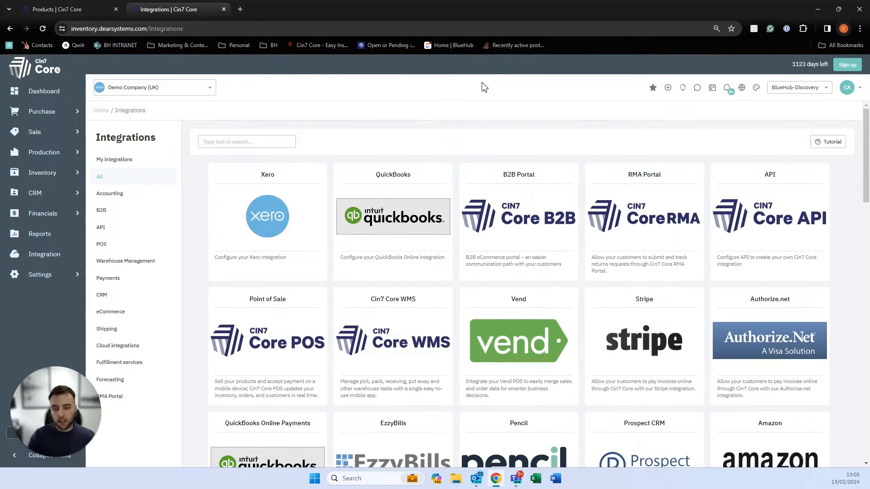
scroll(254, 104, "down", 1)
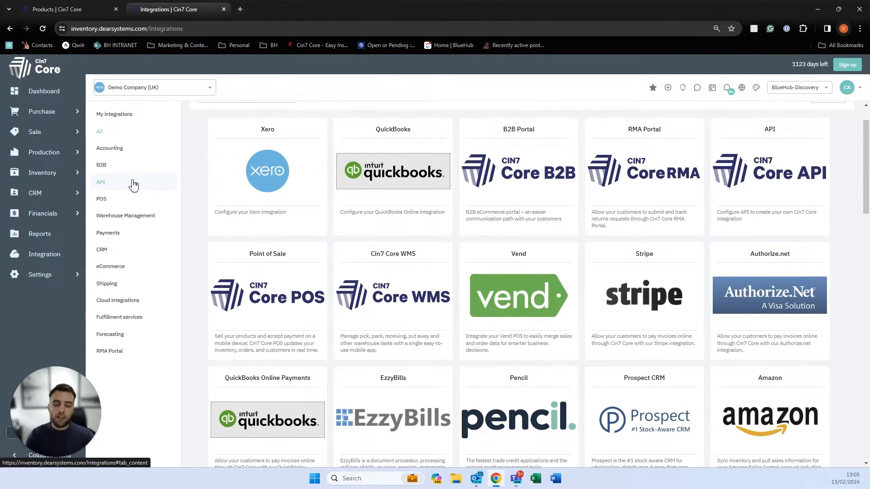
left_click(123, 273)
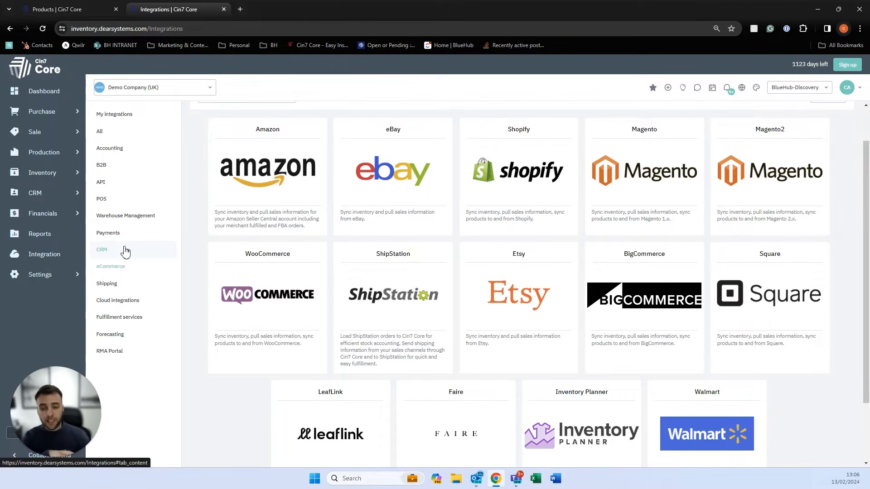
left_click(113, 284)
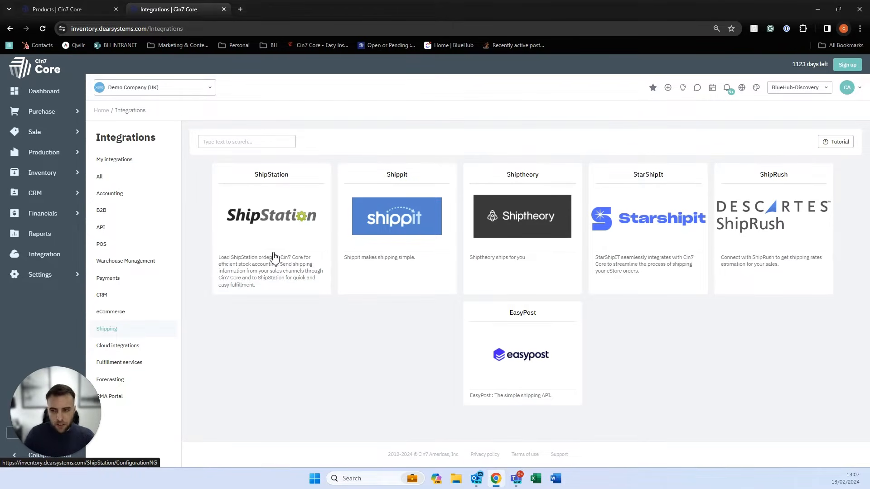
- Open the B2B integration and review the BlueHubTest portal's general settings, invitations and sales
left_click(112, 207)
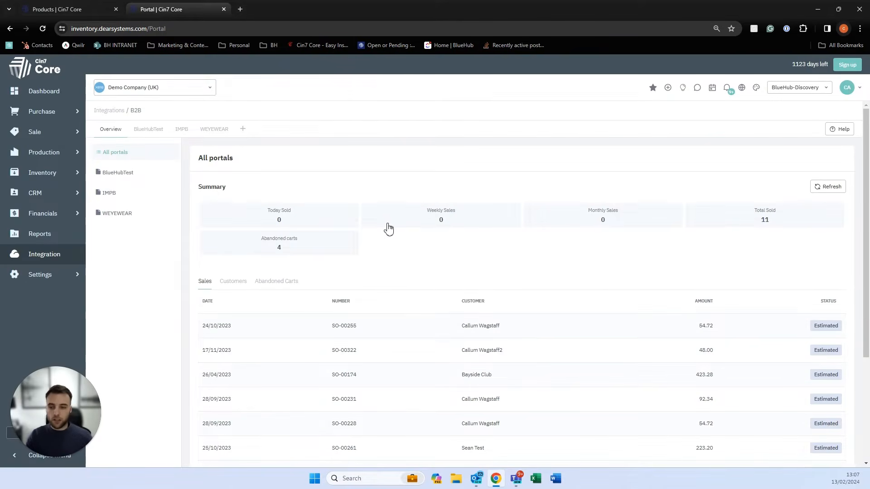
left_click(159, 134)
scroll(175, 150, "down", 1)
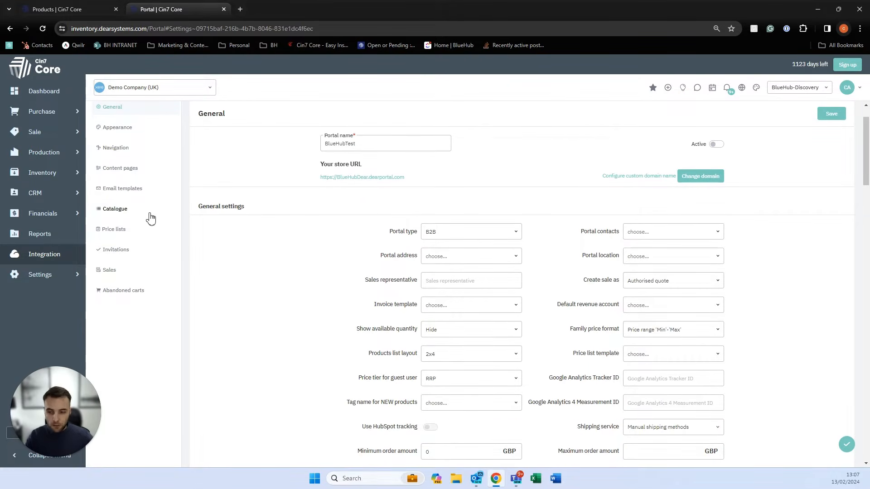
left_click(132, 250)
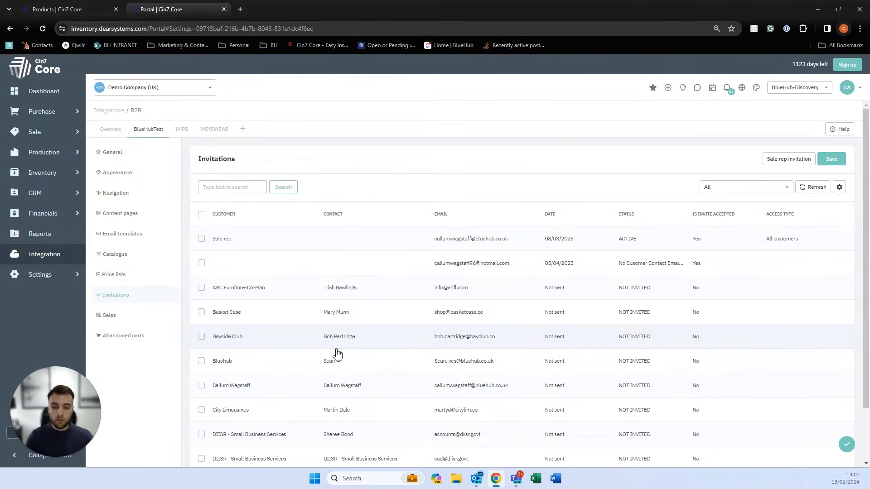
left_click(153, 319)
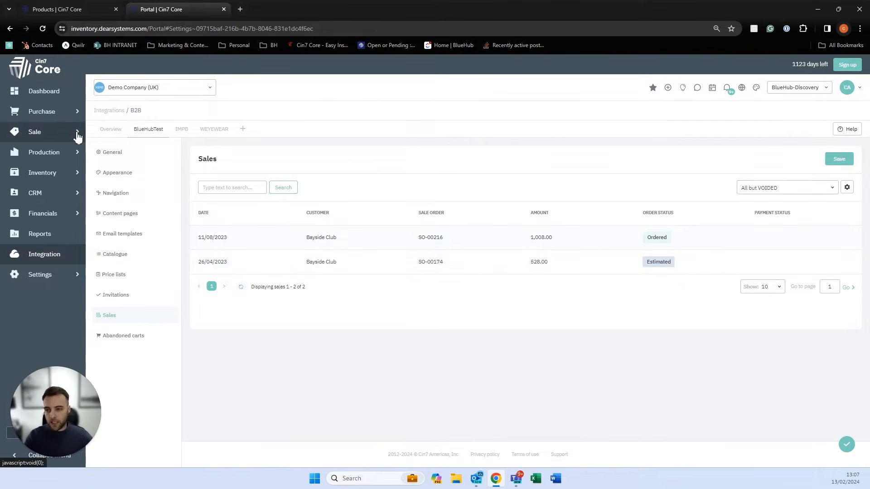
- Leave the portal for the customer list and view its import and export options
left_click(78, 135)
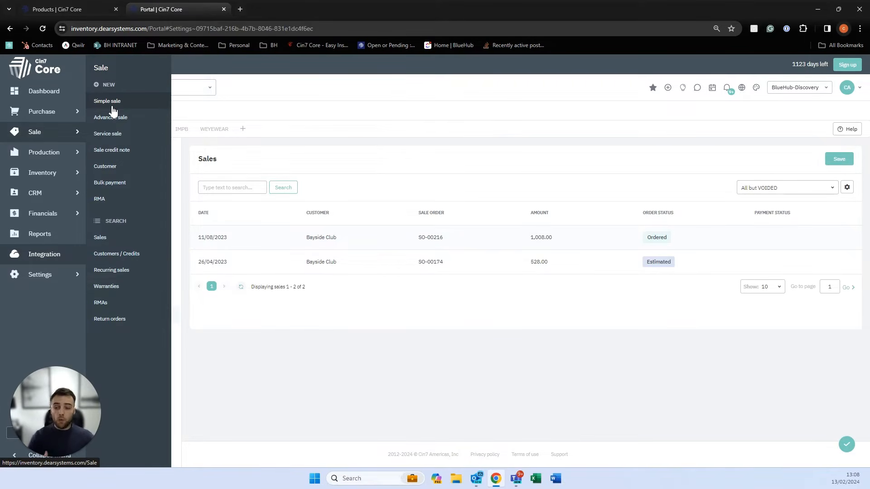
left_click(134, 264)
left_click(471, 86)
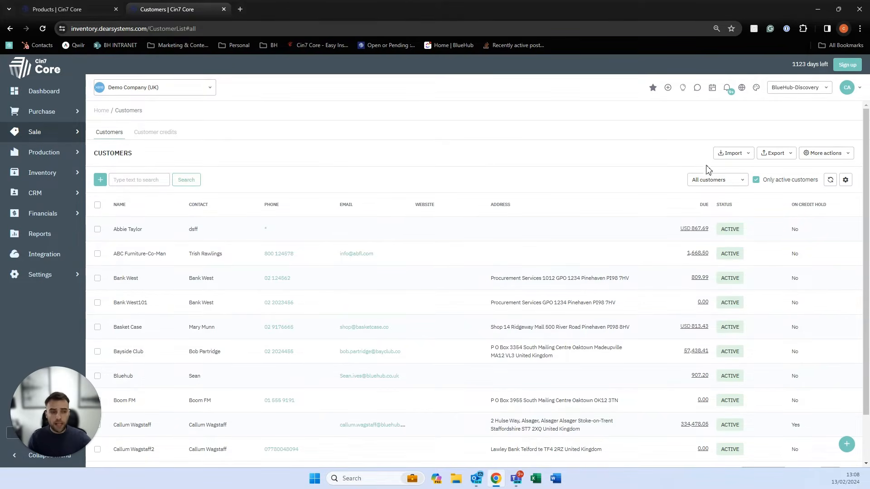
left_click(729, 158)
left_click(764, 158)
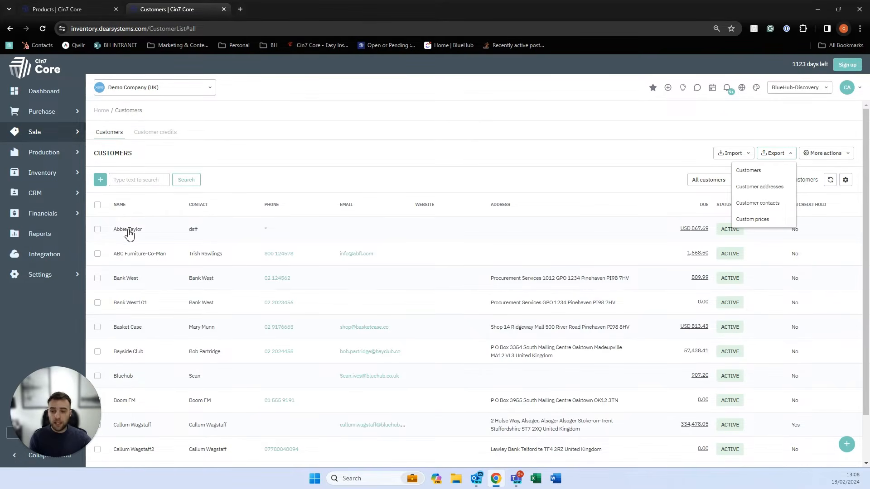
- Open the ABC Furniture-Co-Man customer record and review its general details, including the sales representative options and credit limit
left_click(135, 253)
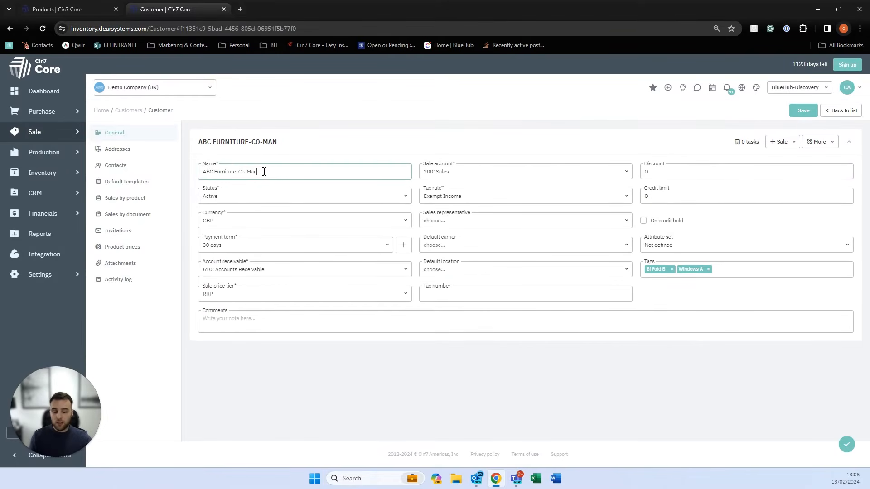
left_click_drag(268, 172, 219, 170)
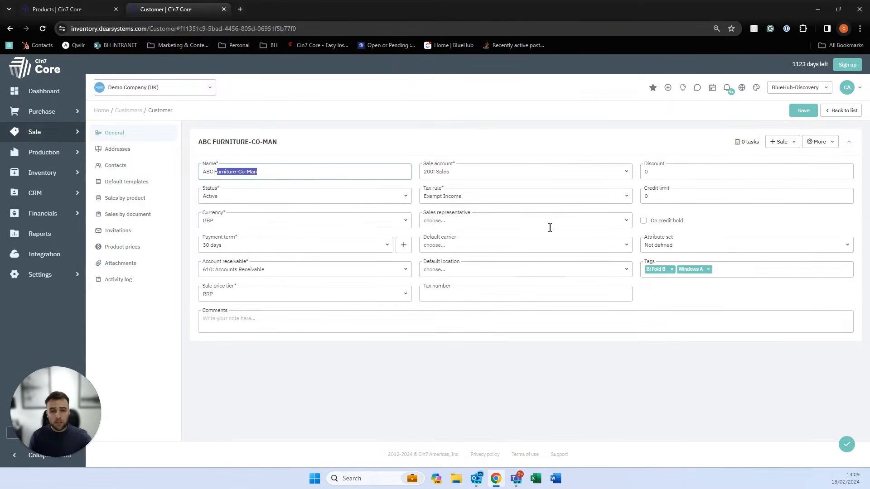
left_click(629, 227)
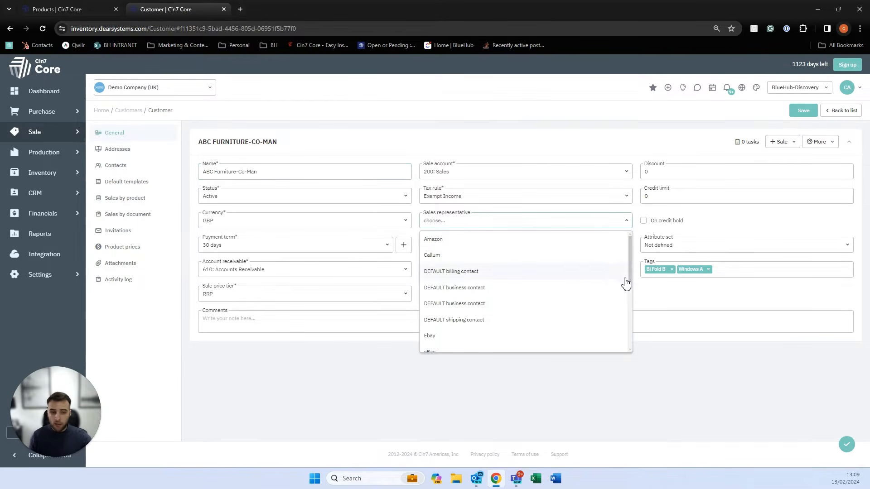
left_click(645, 300)
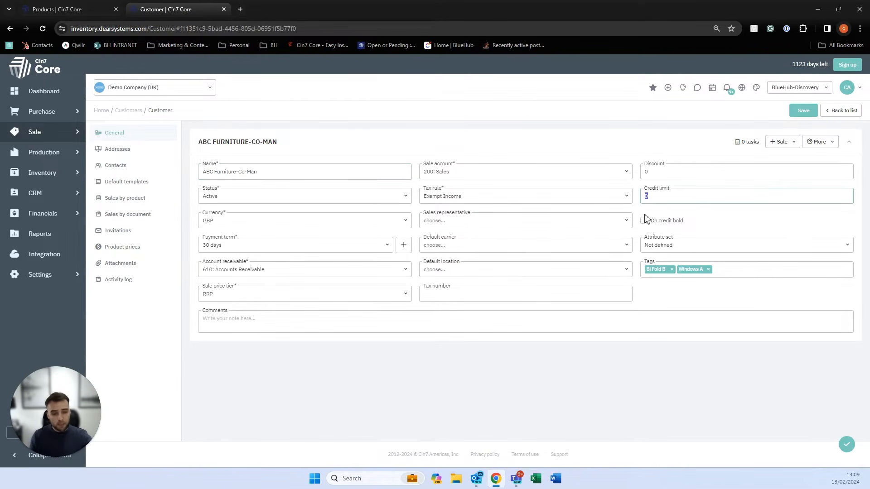
- Review the customer's addresses, contacts, attachments and custom product prices
left_click(122, 154)
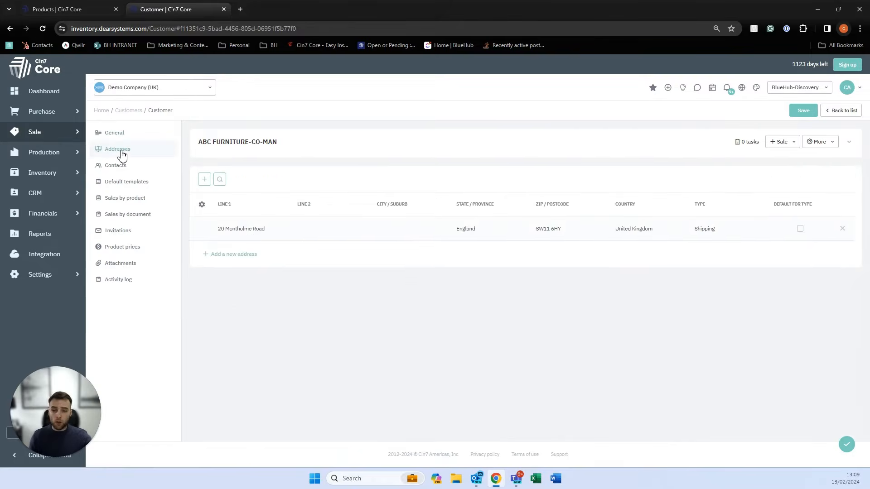
left_click(117, 167)
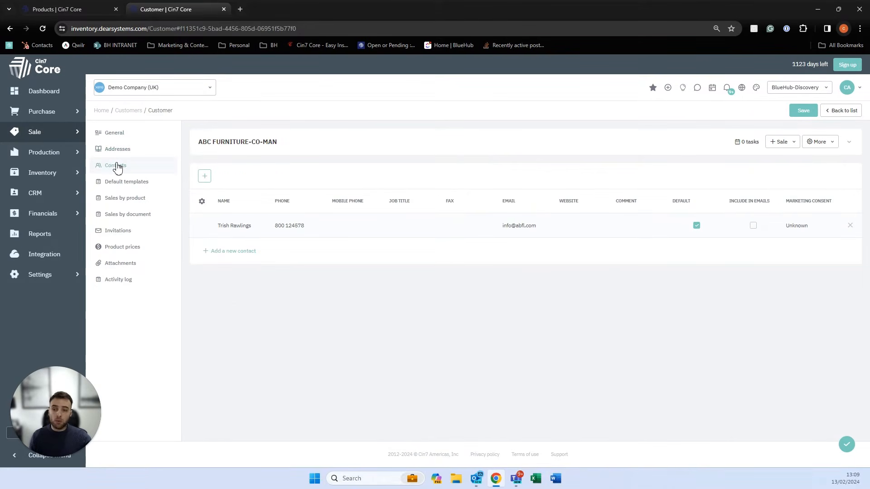
left_click(123, 263)
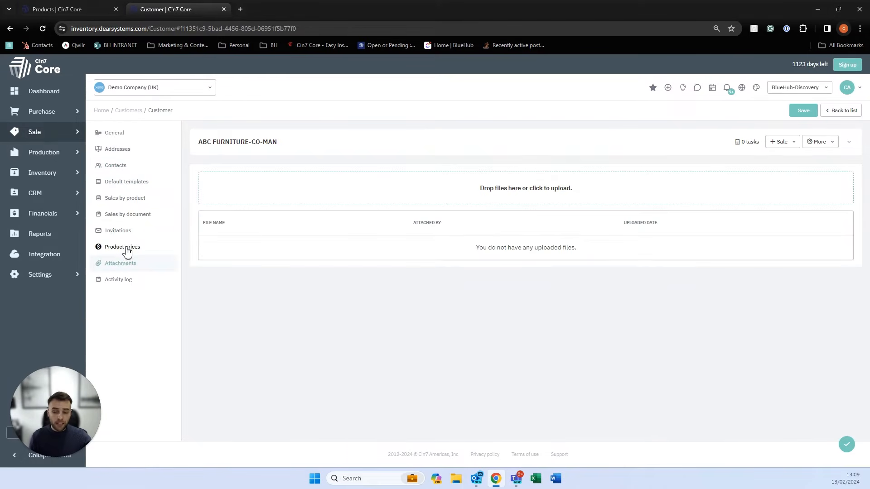
left_click(126, 248)
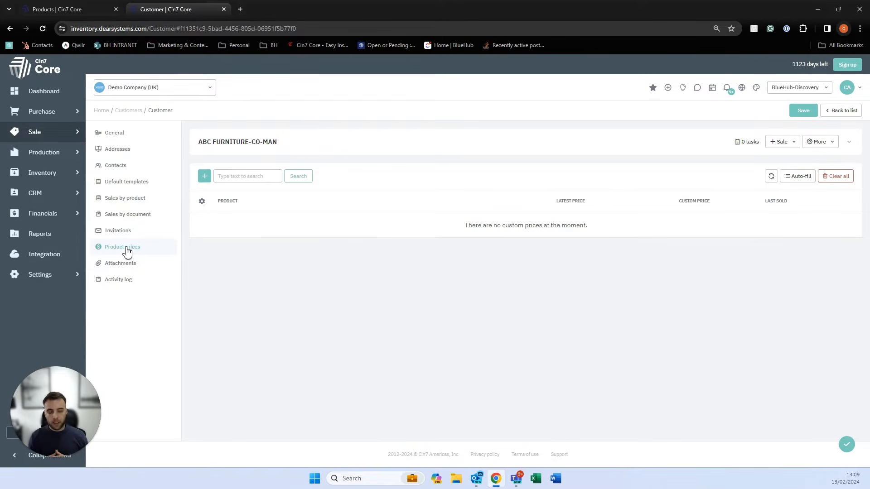
- Go to the sales list and show only the sales with the status Awaiting fulfillment
left_click(64, 139)
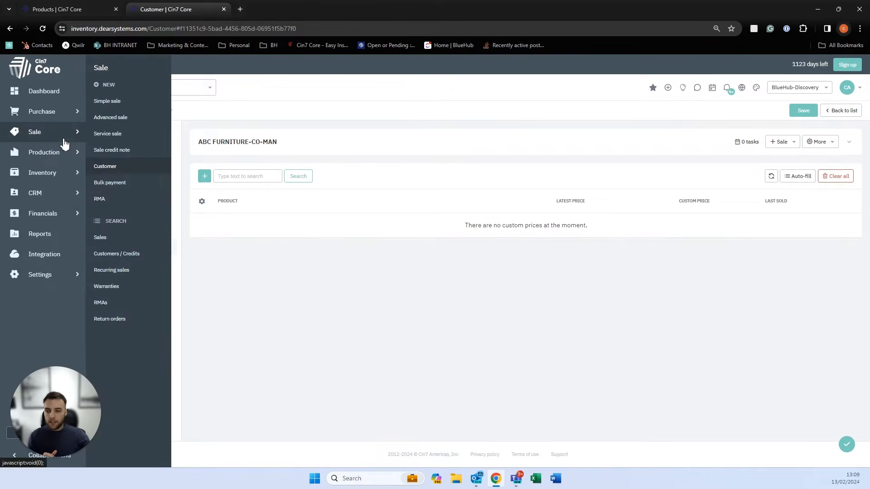
left_click(112, 244)
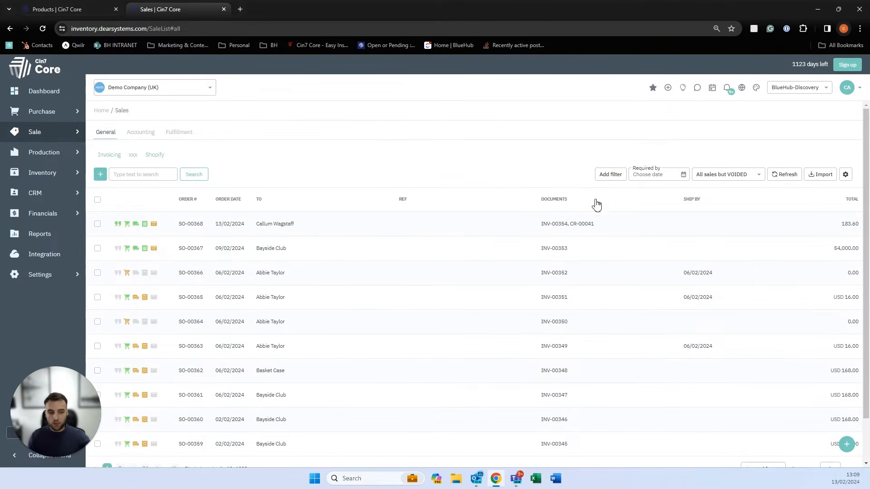
left_click(708, 176)
scroll(718, 227, "down", 3)
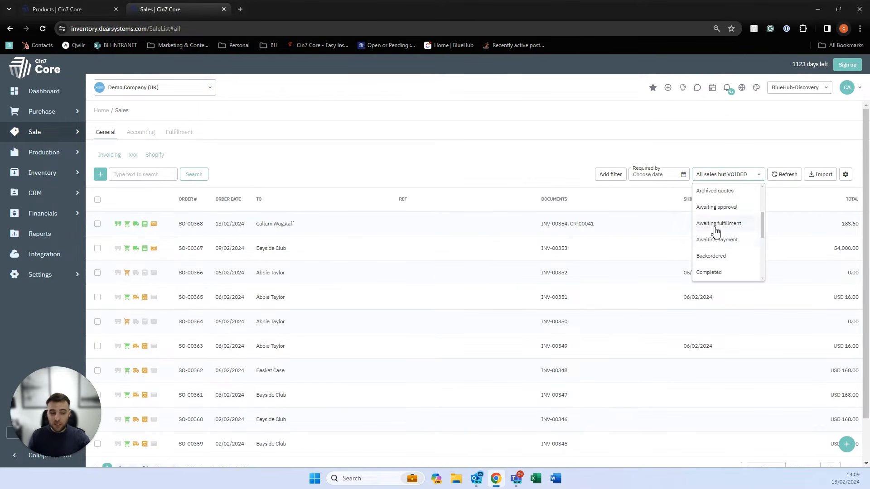
left_click(716, 224)
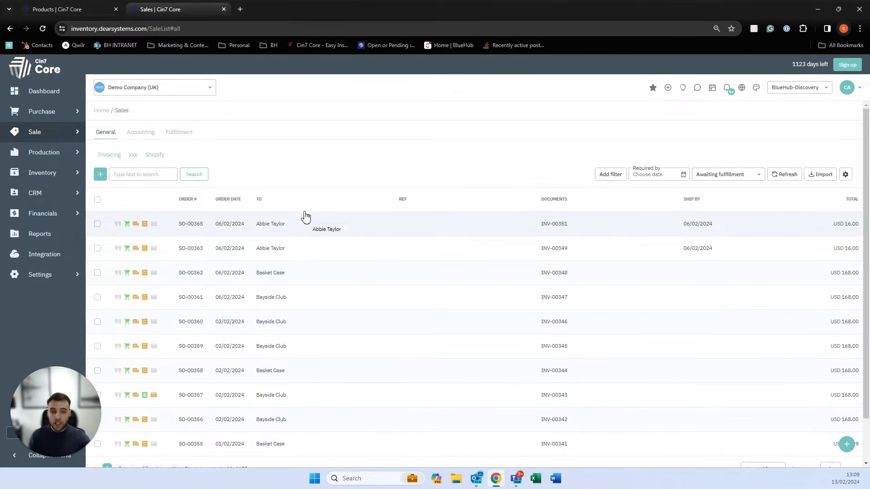
- Start a new sales list filter with the condition Sales channel Equals Shopify
left_click(611, 176)
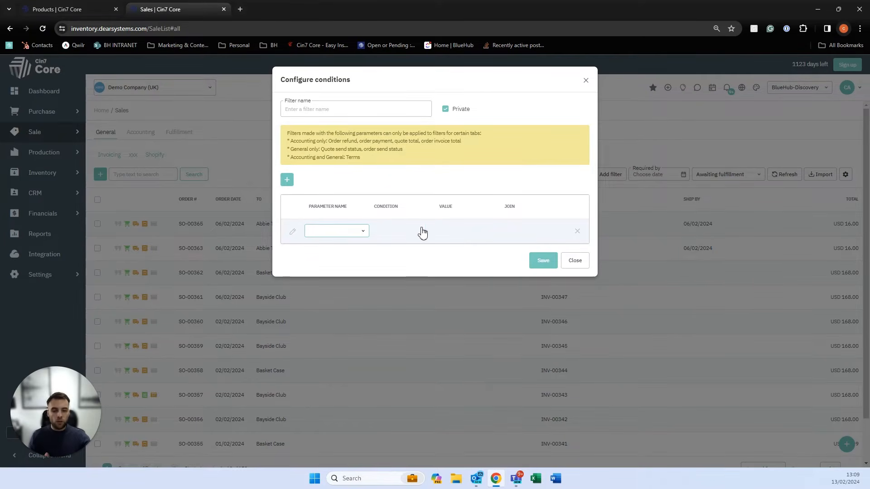
left_click(364, 232)
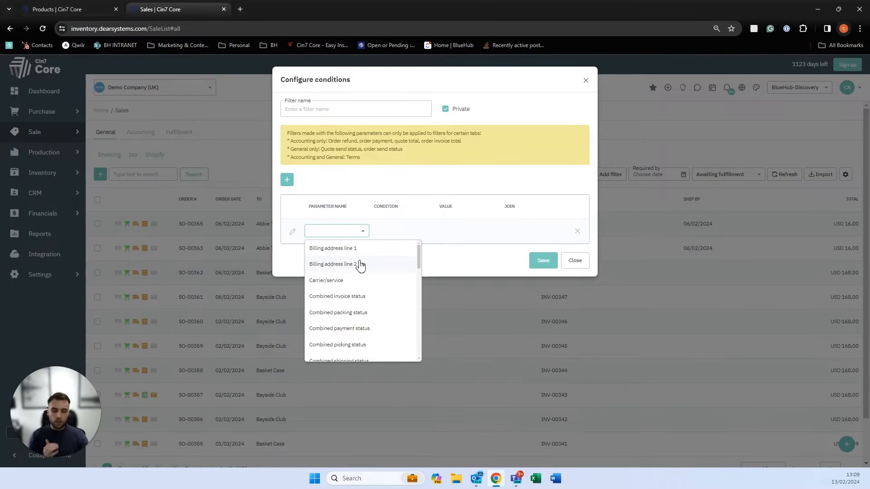
scroll(359, 287, "down", 2)
scroll(359, 288, "down", 8)
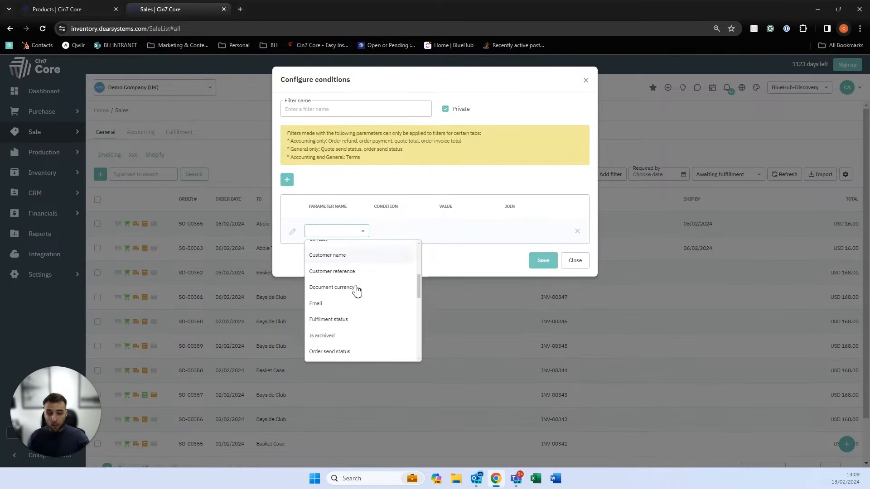
left_click(333, 332)
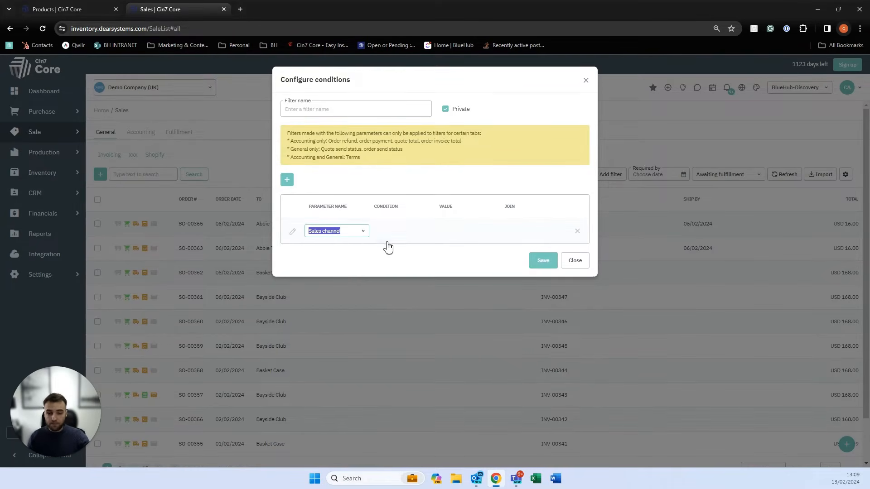
left_click(428, 231)
left_click(402, 249)
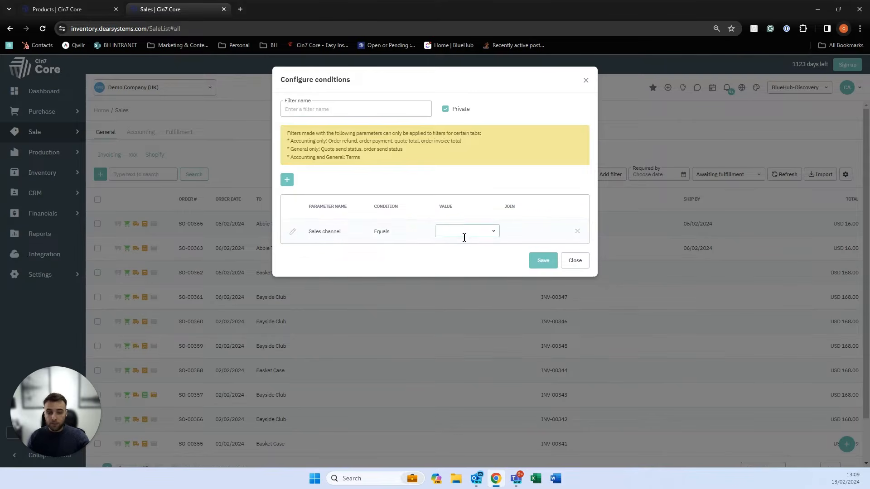
left_click(492, 232)
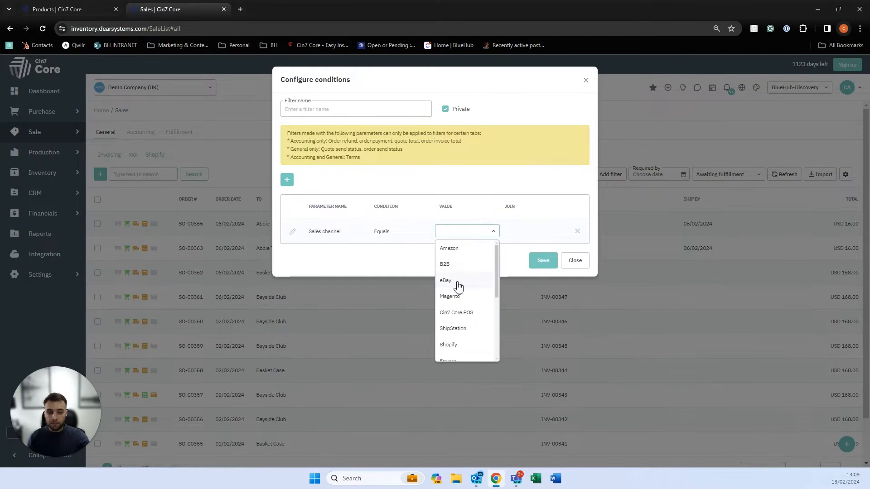
left_click(457, 345)
- Name the new private filter Shopify and save it
left_click(534, 266)
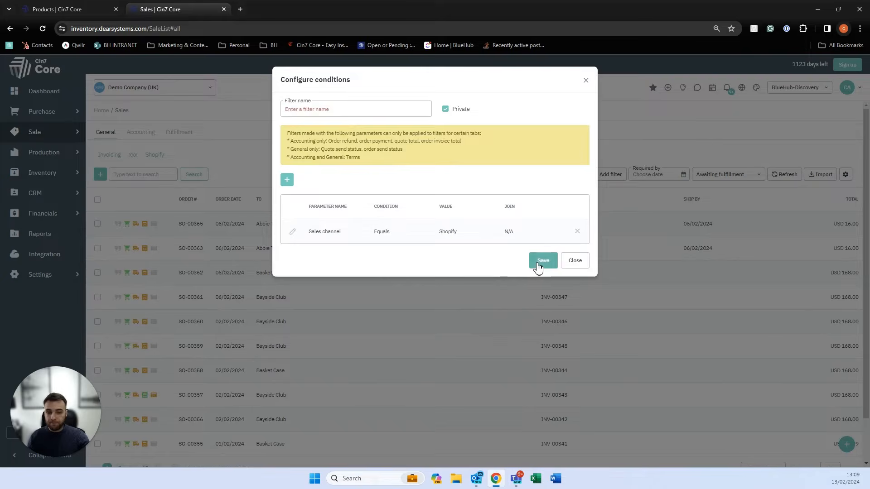
left_click(336, 112)
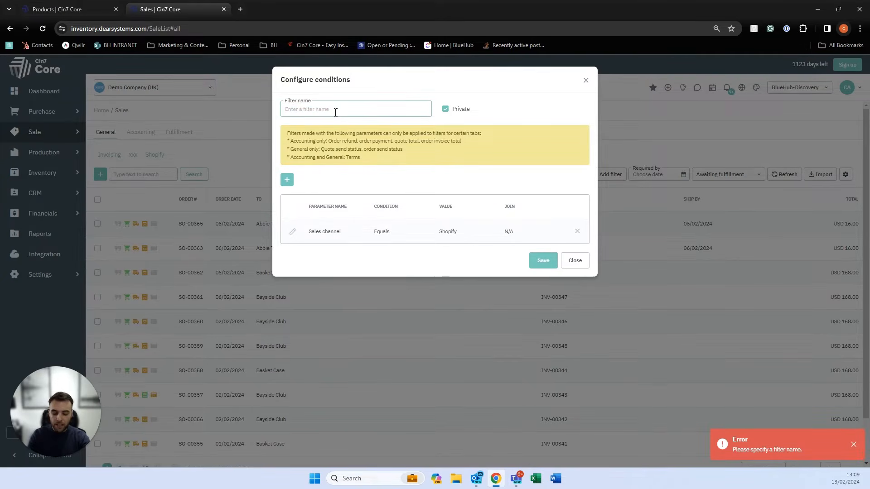
type("Shopify")
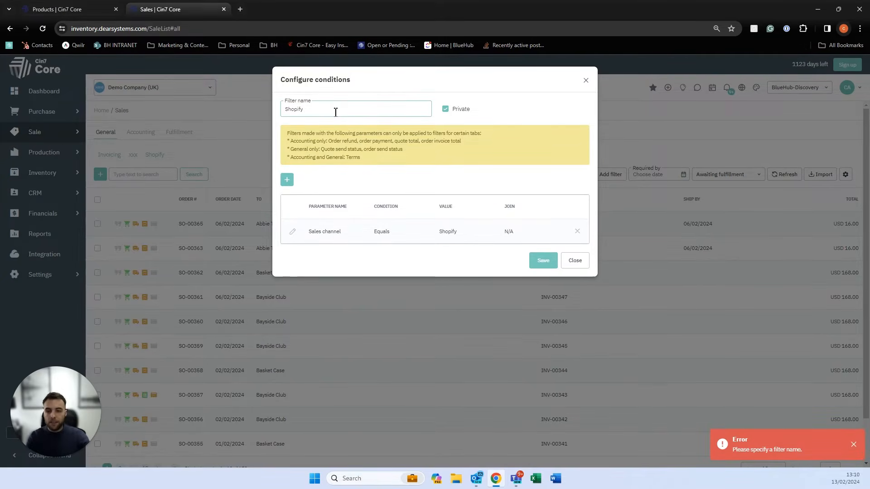
left_click(539, 262)
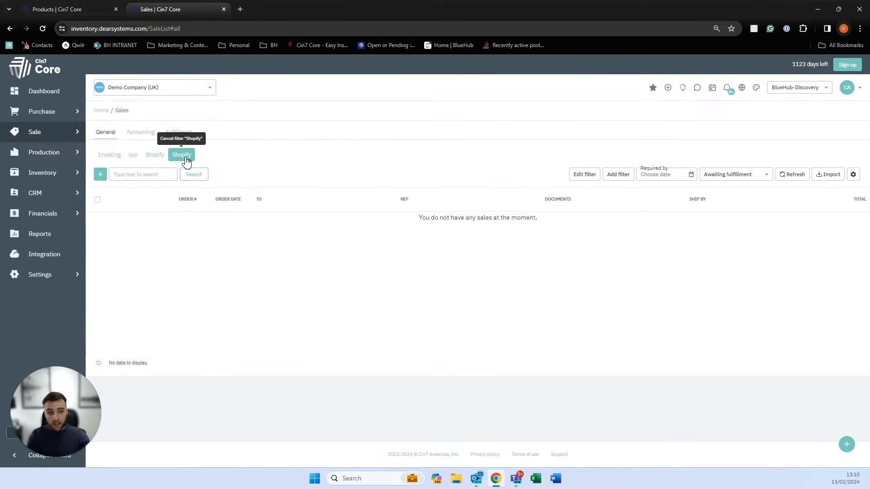
- Start another sales list filter with the condition Sales channel Equals B2B
left_click(613, 177)
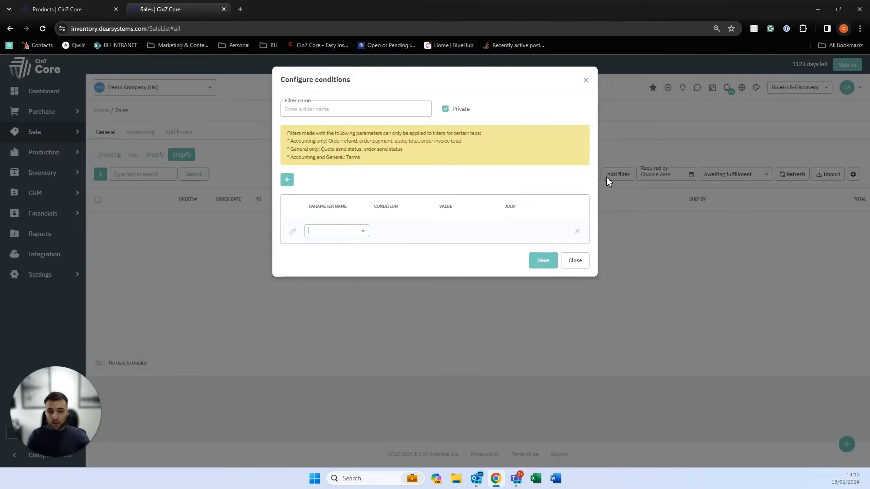
left_click(356, 232)
scroll(349, 291, "down", 5)
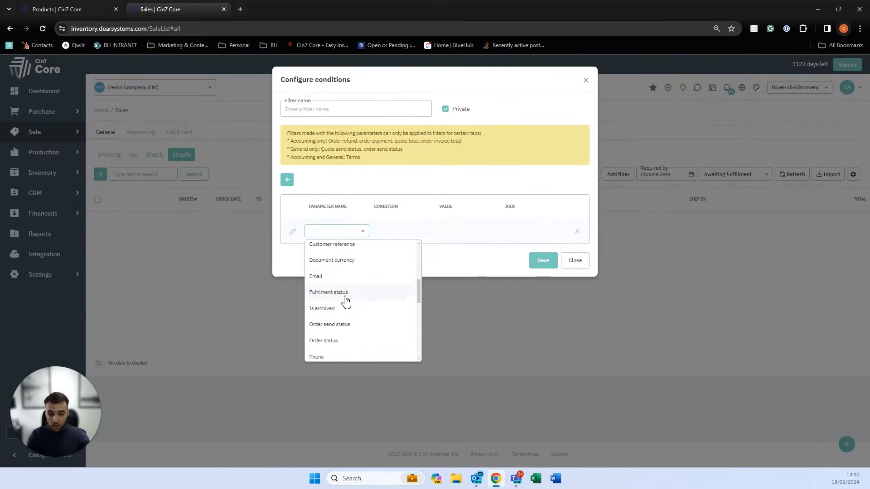
scroll(349, 317, "down", 5)
left_click(356, 344)
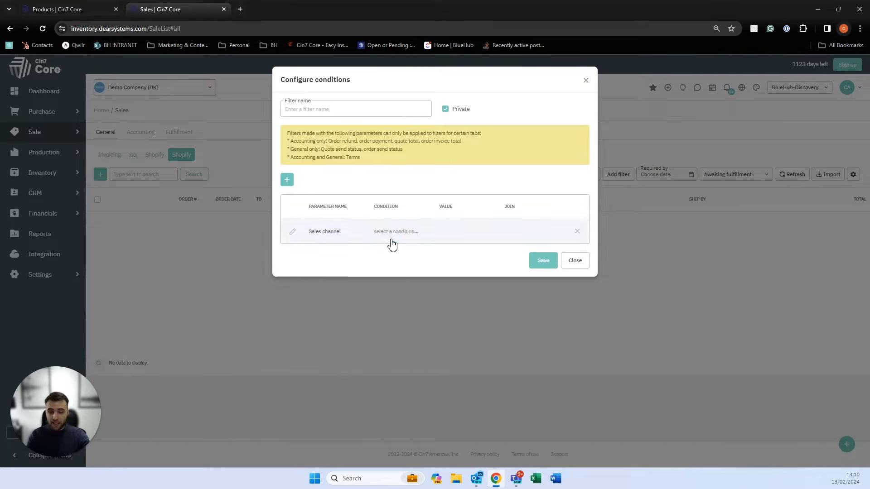
left_click(393, 245)
left_click(425, 238)
left_click(410, 248)
left_click(493, 235)
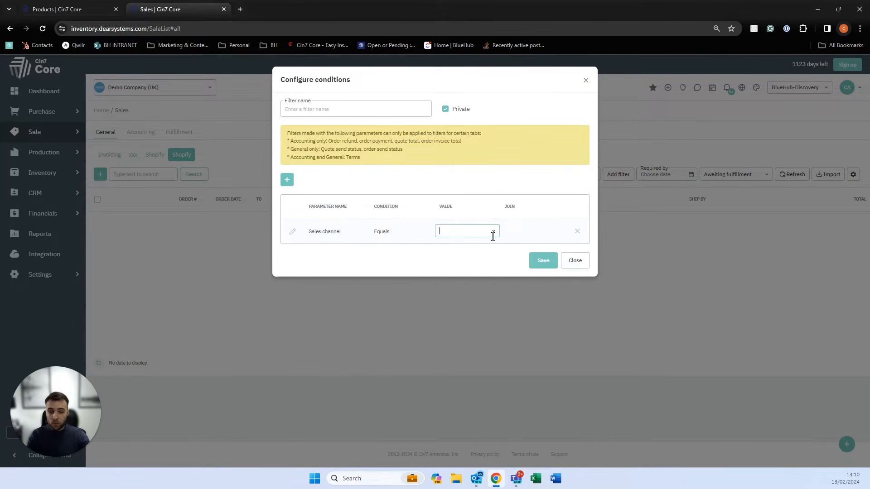
left_click(464, 265)
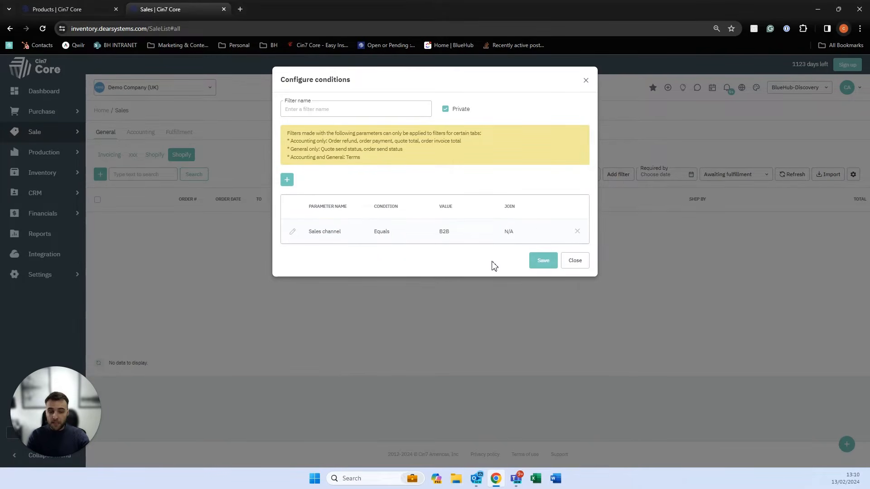
- Name the second private filter B2B and save it
left_click(536, 263)
left_click(347, 112)
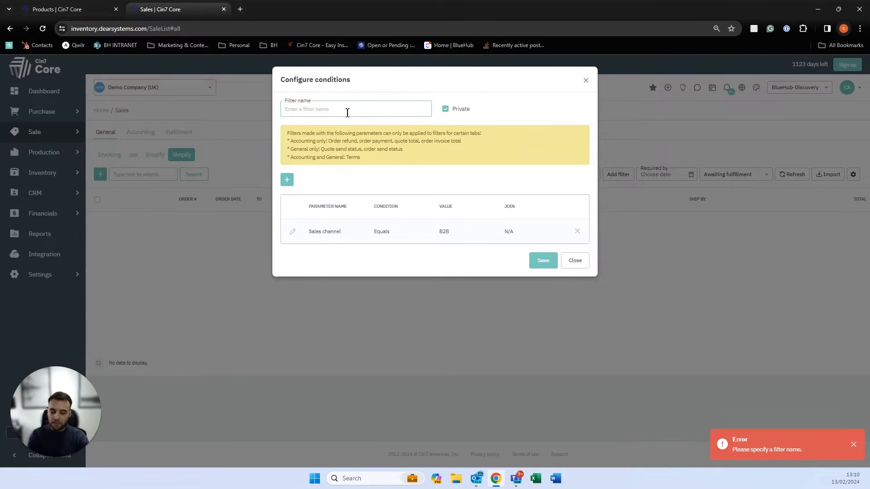
type("Bw")
type("B2B")
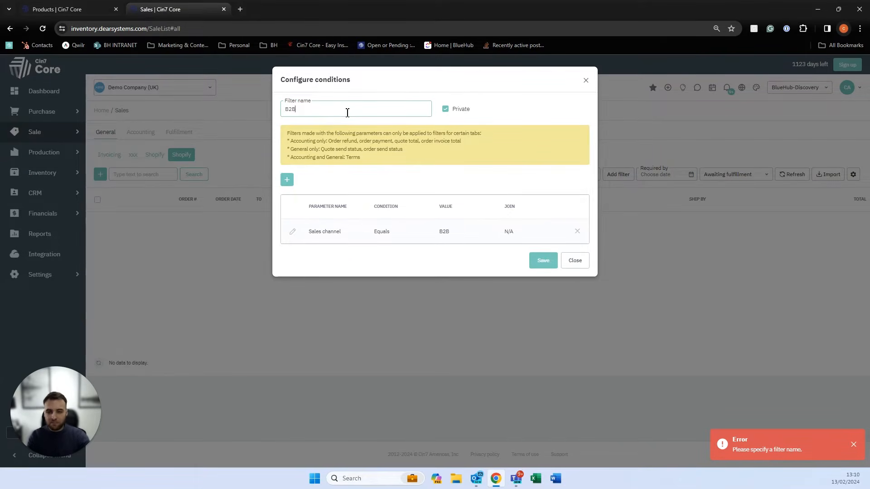
left_click(544, 260)
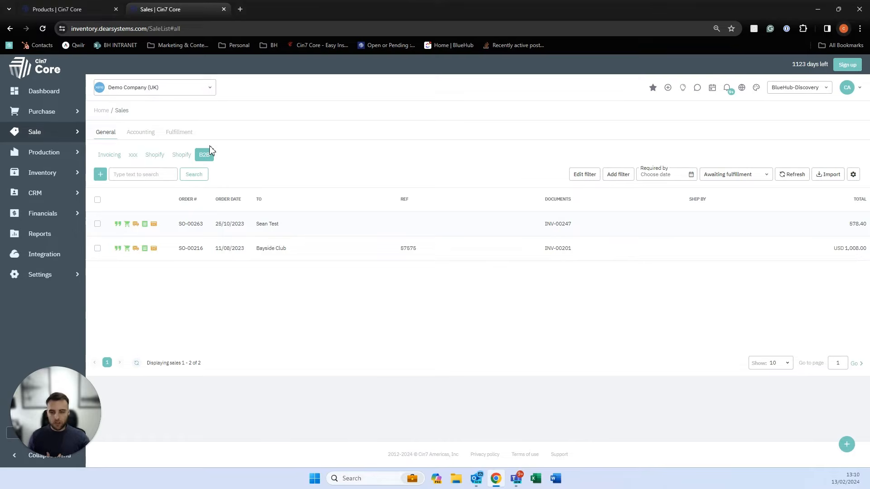
- Switch to the accounting view of the sales, select all draft invoices and review the bulk email and fill-and-authorise options
left_click(149, 134)
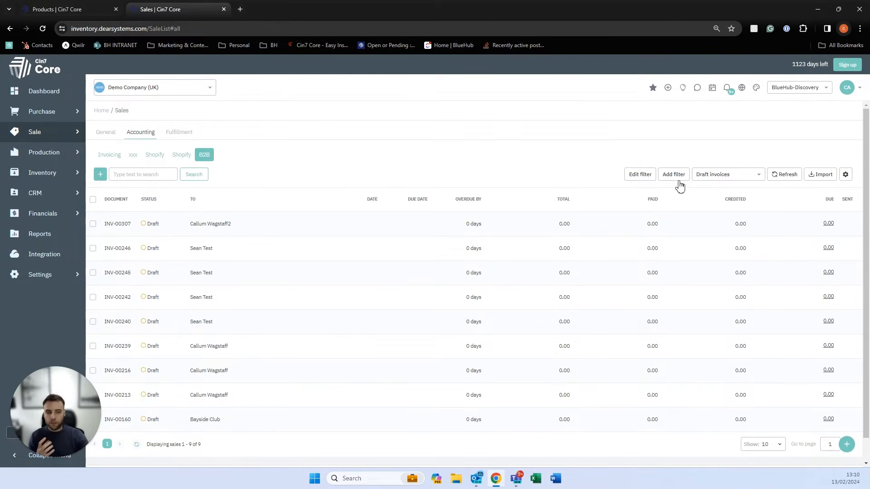
left_click(93, 200)
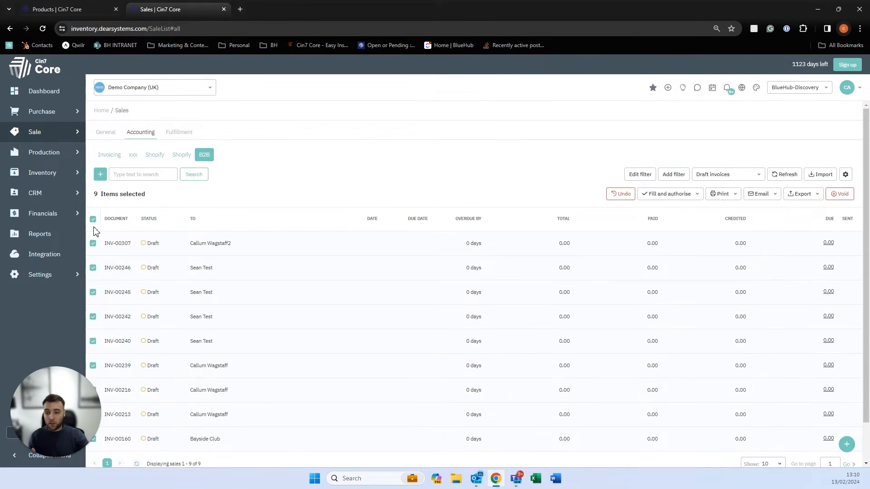
left_click(758, 198)
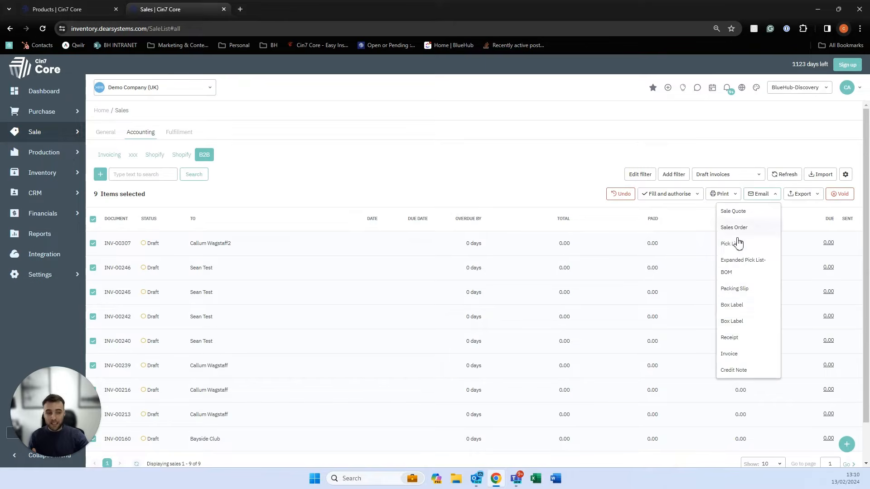
left_click(686, 198)
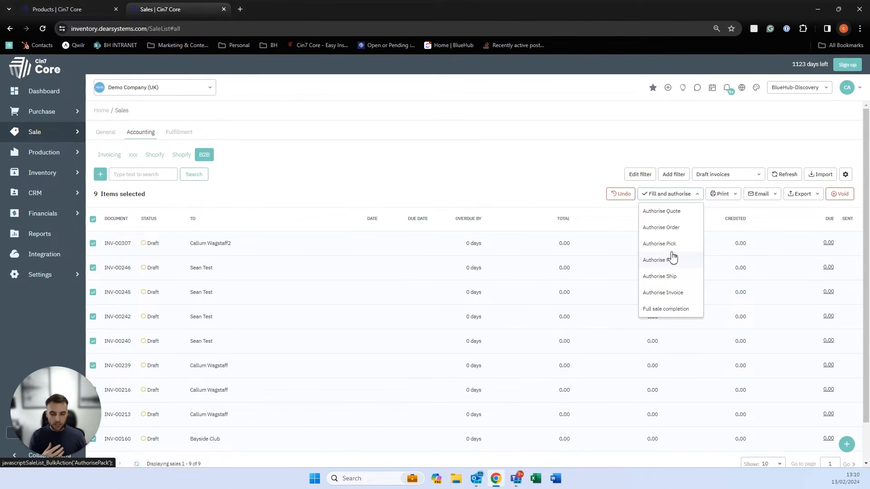
left_click(461, 182)
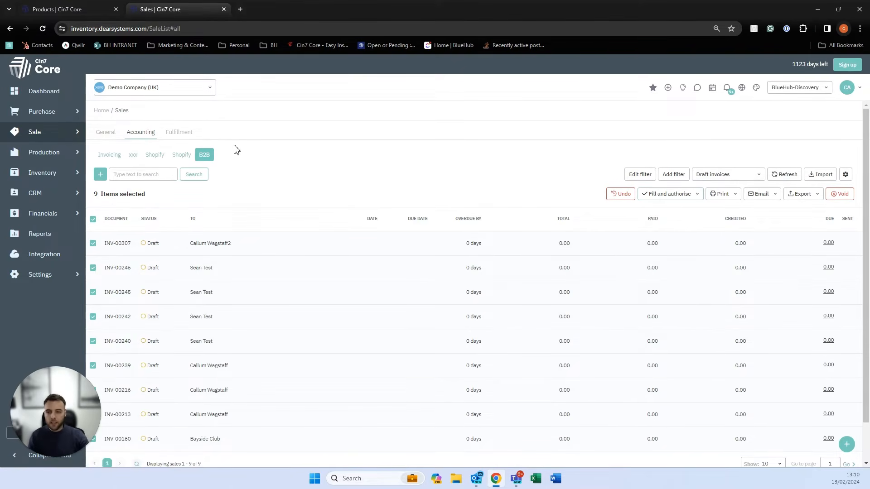
- Switch to the fulfilment view of the sales, remove the B2B filter, and filter for Ready to pick, required by 14/02/2024
left_click(184, 134)
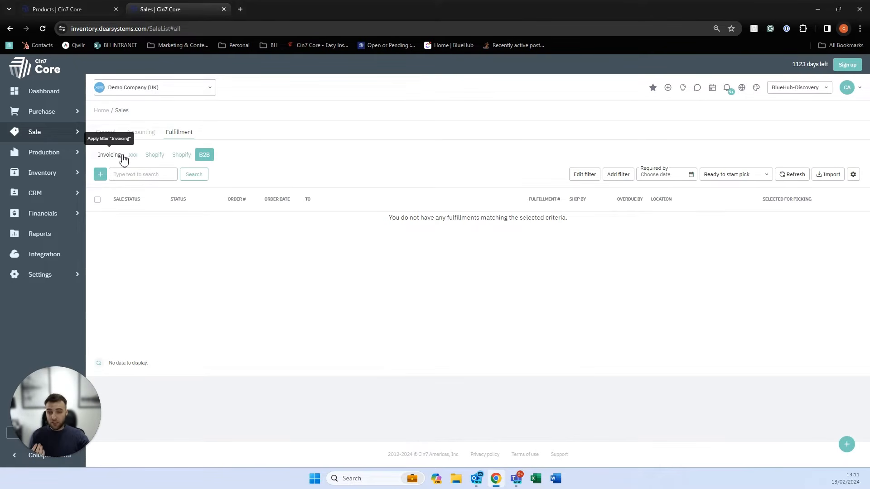
left_click(212, 159)
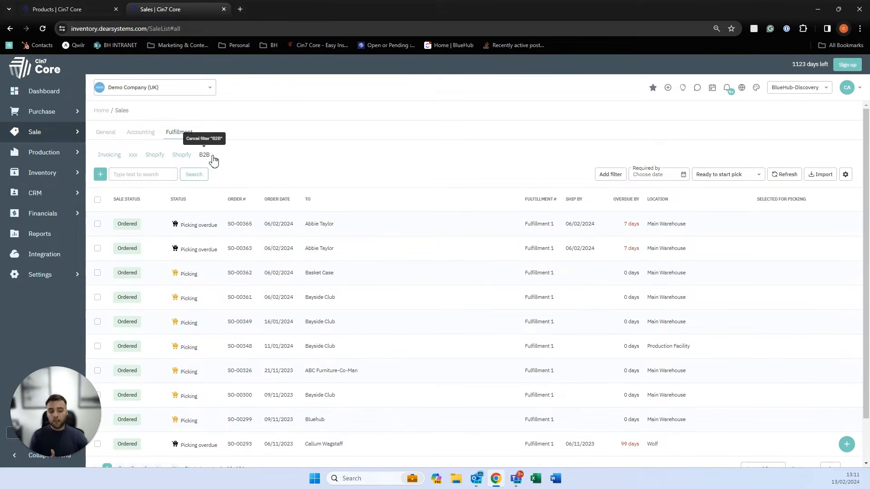
left_click(683, 175)
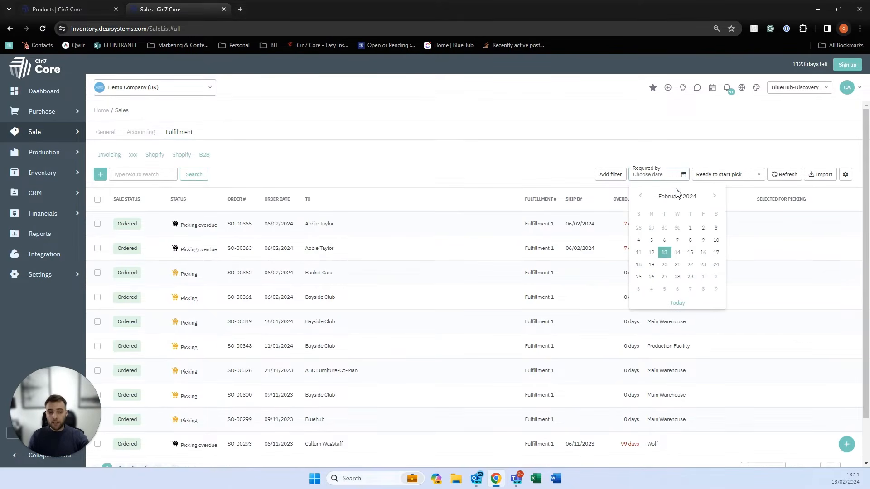
left_click(680, 253)
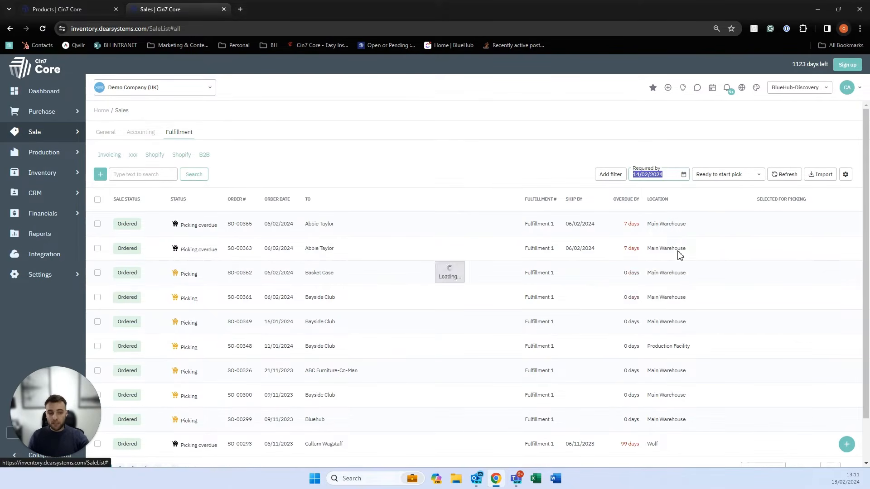
left_click(758, 175)
left_click(725, 217)
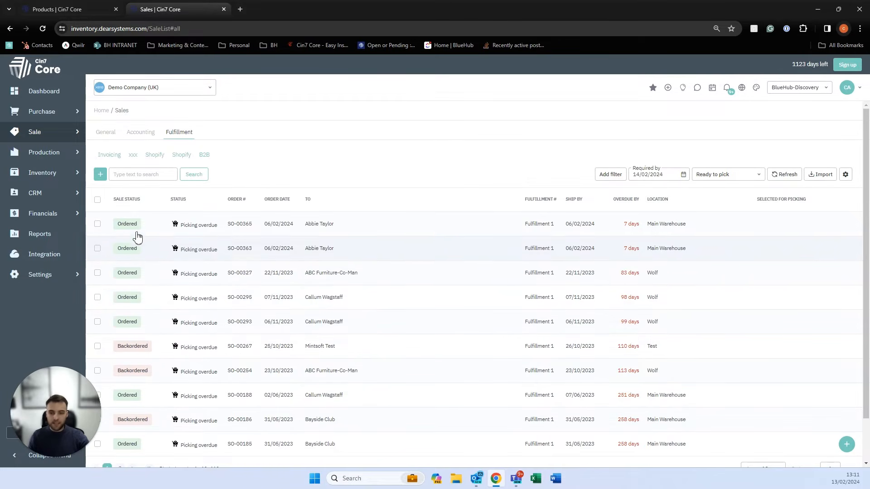
- Select the first three ready-to-pick orders and review the bulk print and picking options
left_click(97, 224)
left_click(97, 268)
left_click(97, 293)
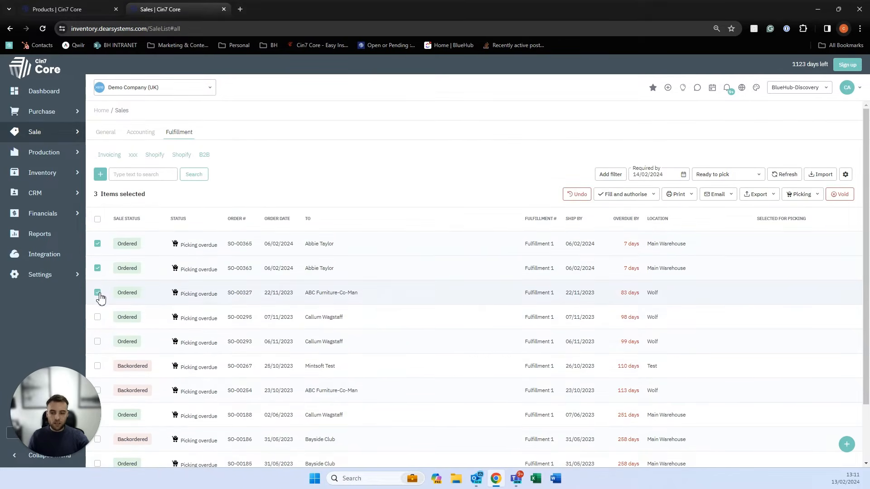
left_click(685, 196)
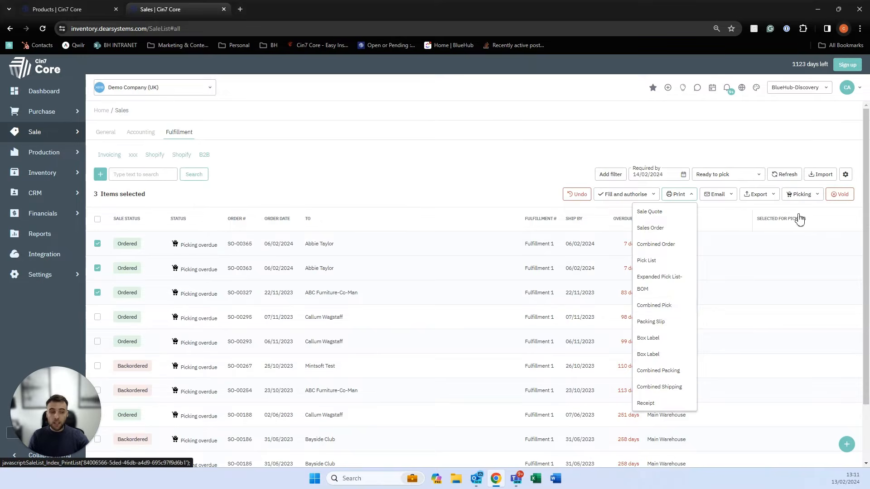
left_click(801, 195)
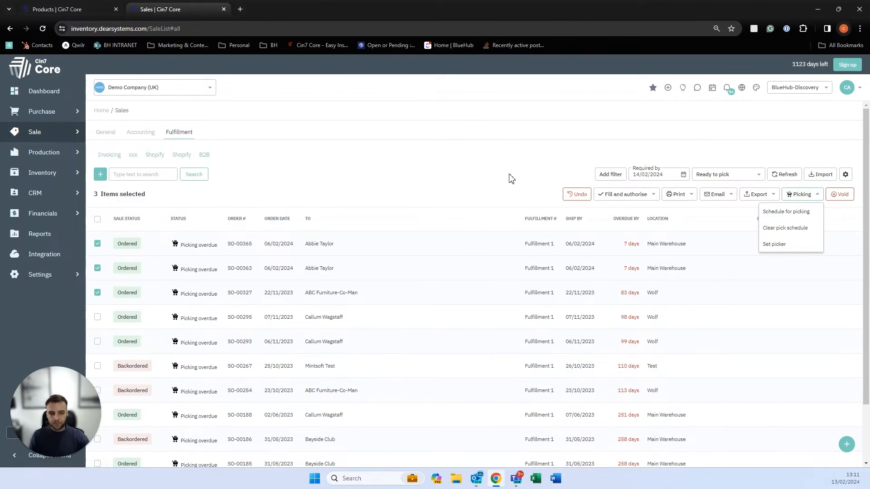
- Start a new simple sale from the general sales view, using the customer listed directly after Boom FM
left_click(107, 132)
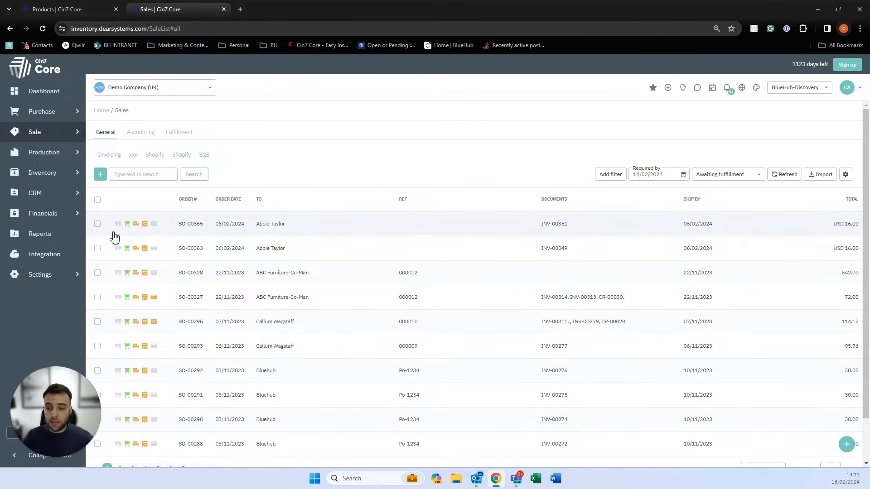
left_click(97, 180)
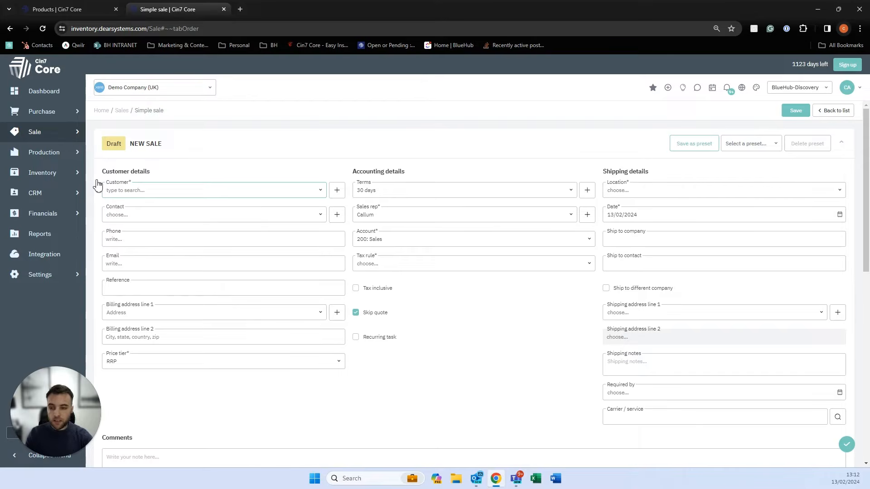
left_click(99, 183)
scroll(163, 226, "down", 2)
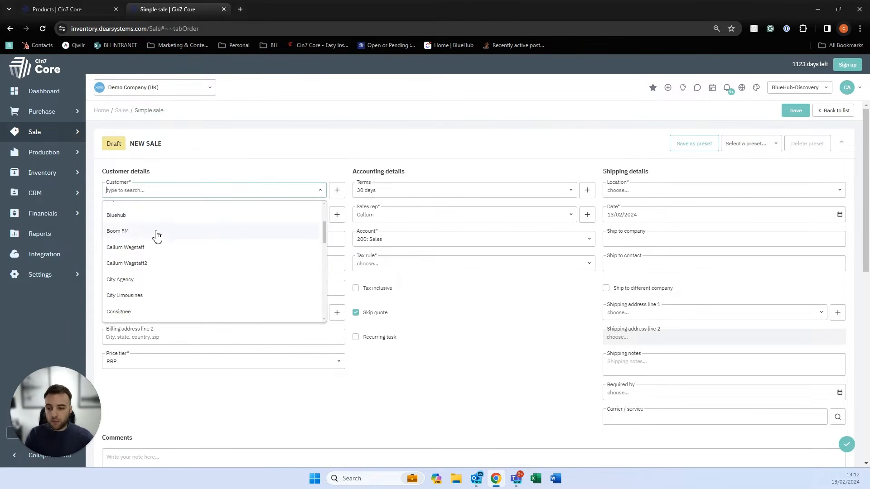
left_click(153, 247)
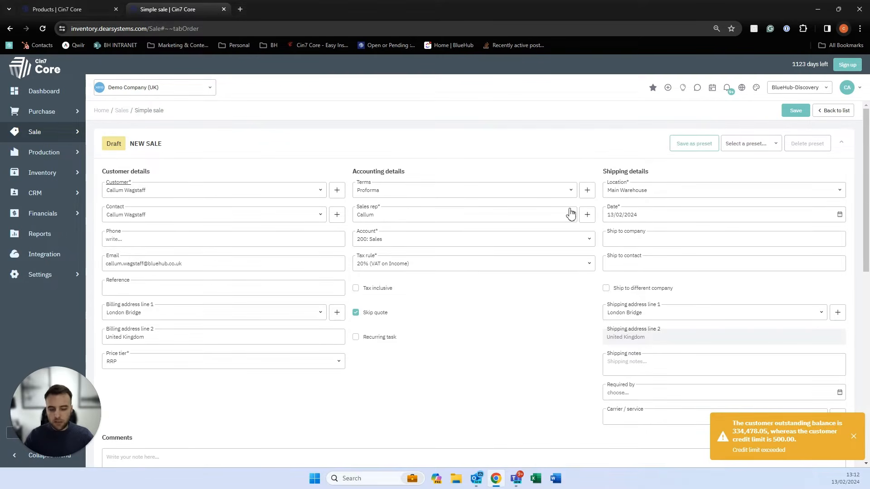
- Review the stages of the new sale and turn off Skip quote
scroll(569, 214, "down", 3)
scroll(567, 214, "down", 3)
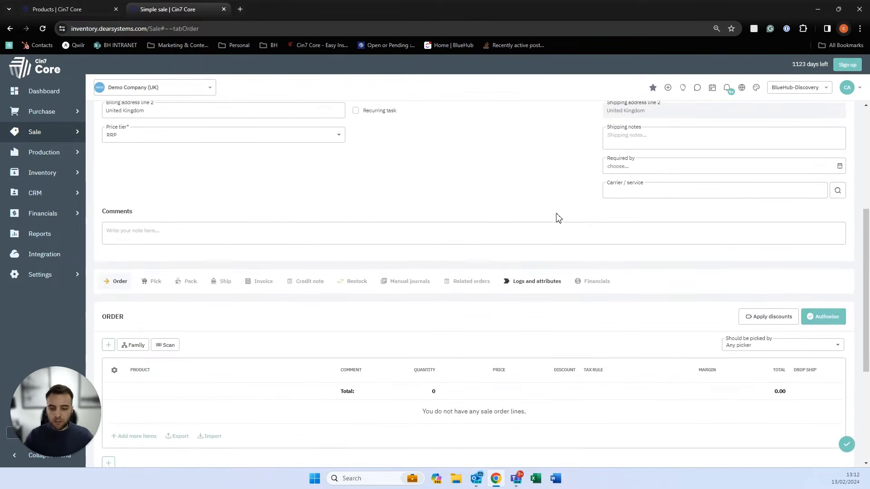
scroll(557, 218, "down", 1)
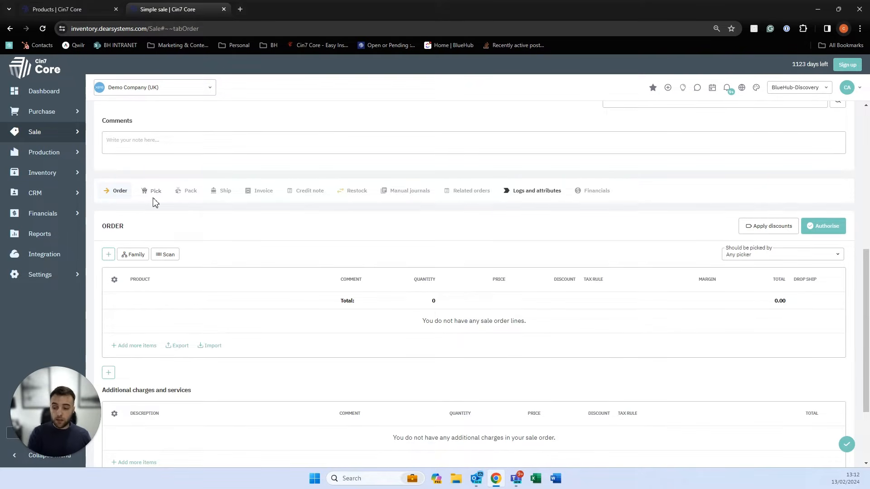
scroll(213, 195, "up", 4)
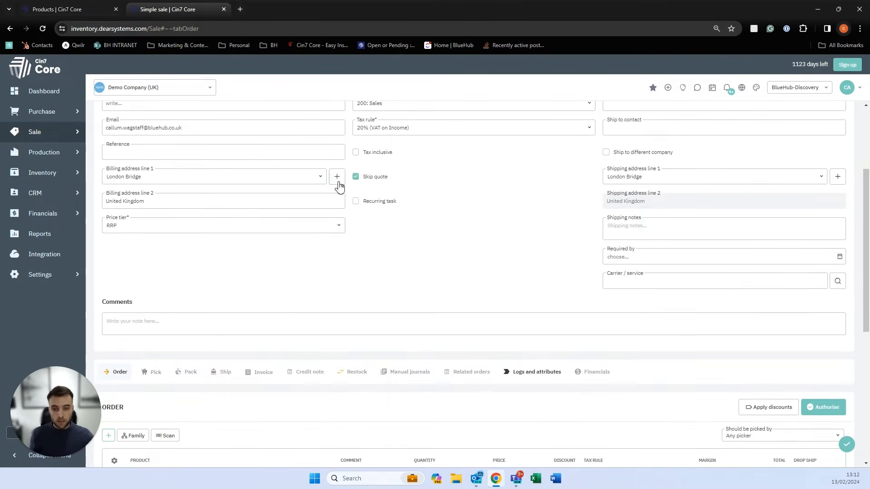
left_click(356, 177)
scroll(330, 200, "down", 2)
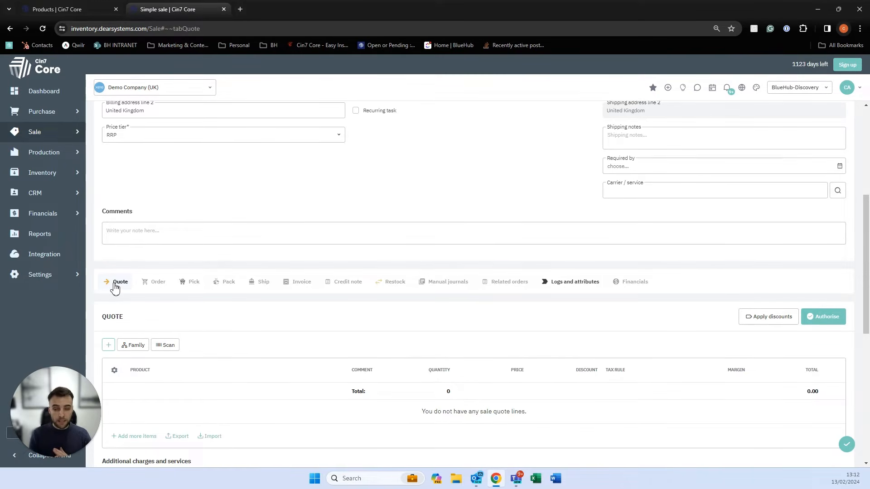
- Add the product 101 - Gloves / Black / 14 Oz as a quote line
scroll(116, 288, "down", 2)
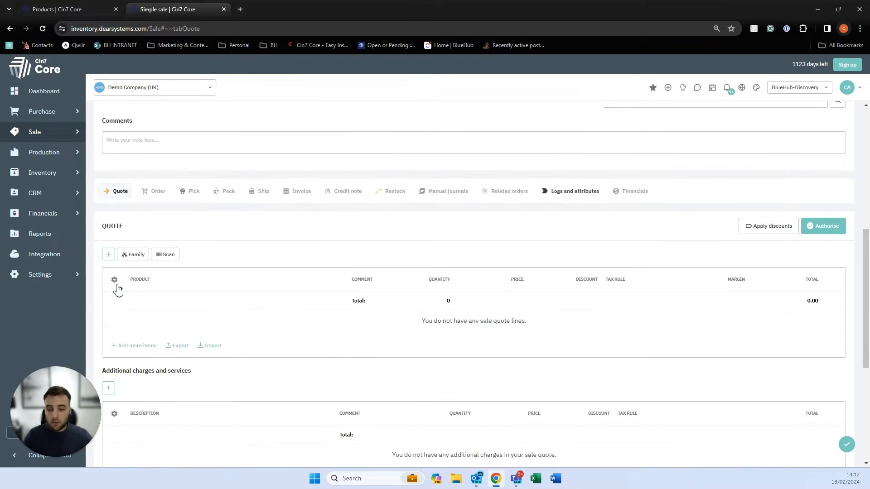
left_click(110, 256)
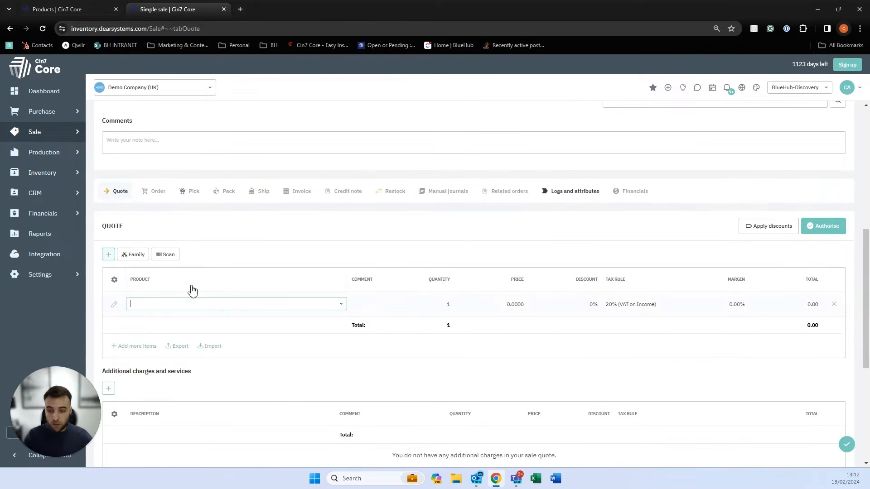
left_click(342, 308)
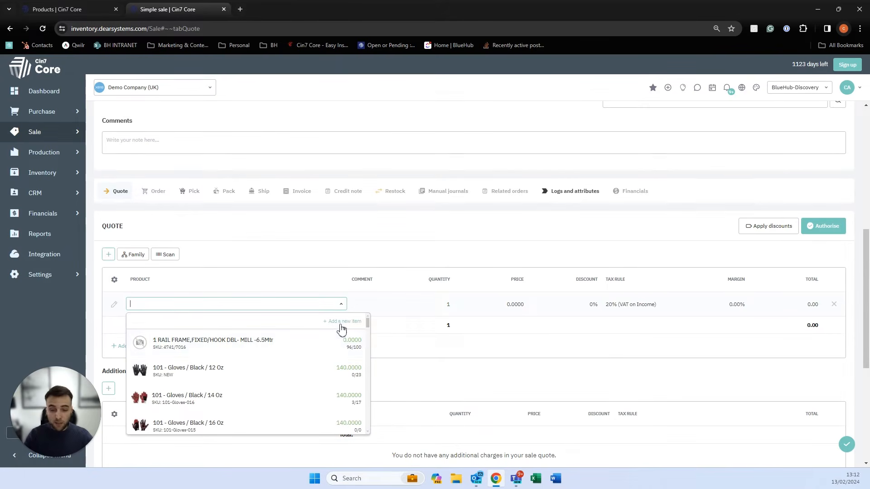
scroll(342, 330, "down", 1)
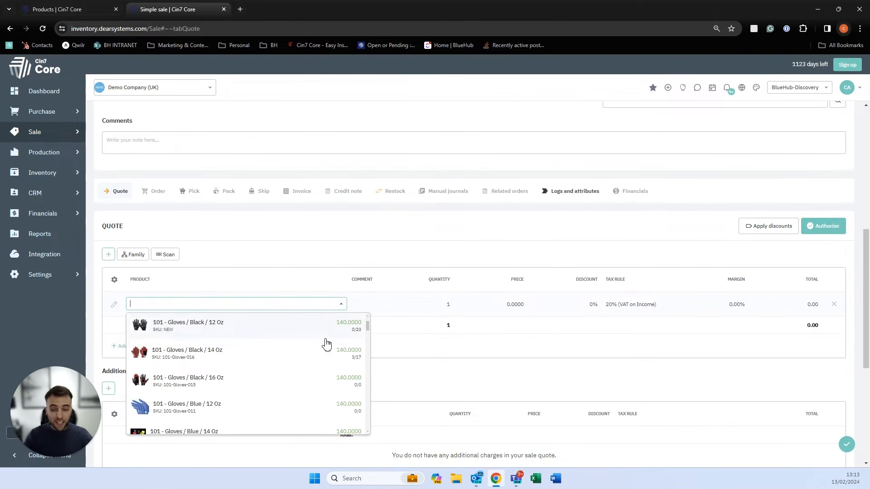
left_click(356, 357)
mouse_move(192, 309)
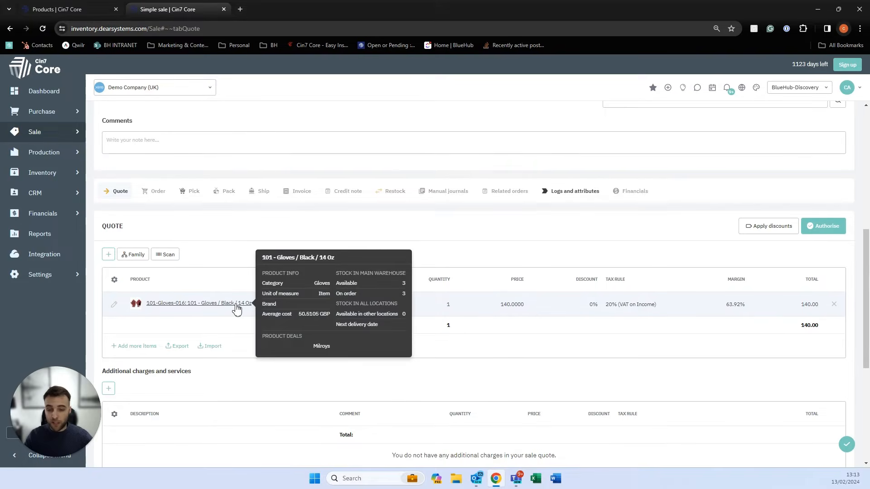
- Set the gloves line to quantity 3, price 139 and discount 5%
left_click(450, 308)
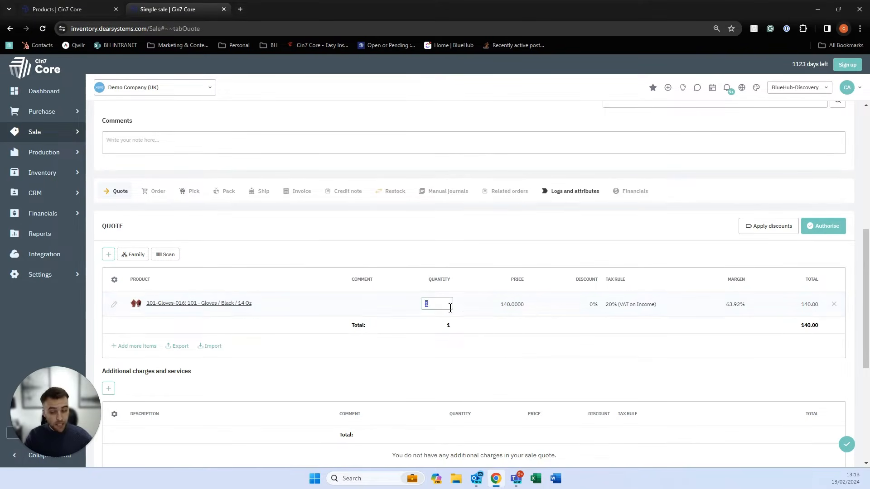
key("Return")
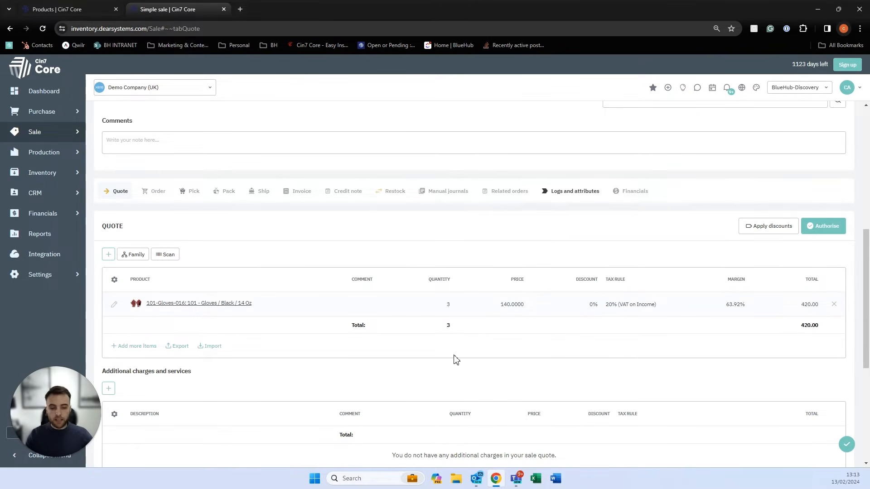
left_click(507, 305)
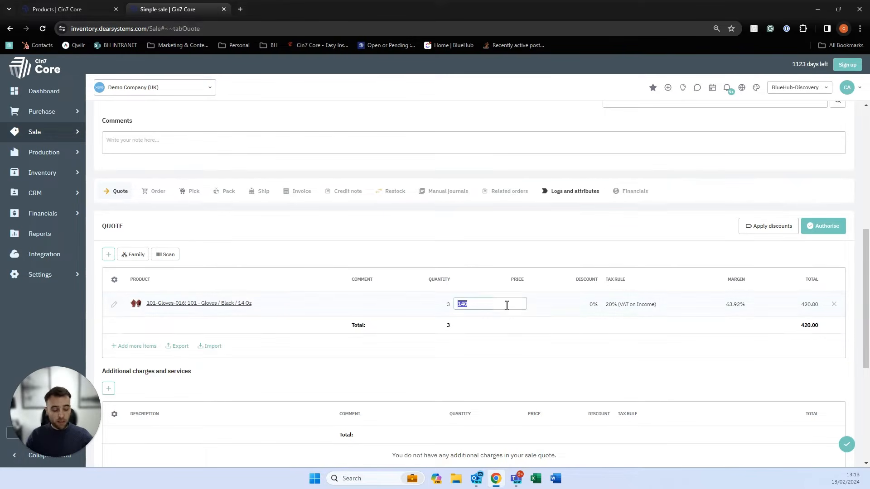
type("139")
key("Return")
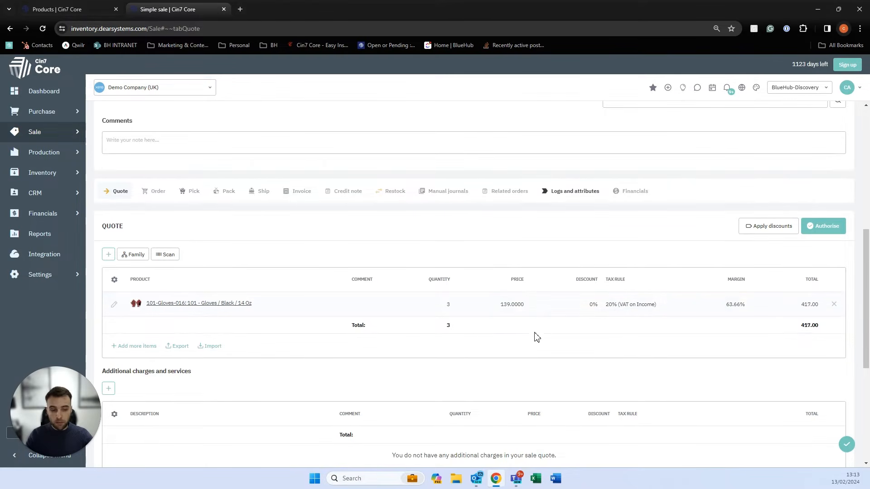
left_click(587, 305)
type("5")
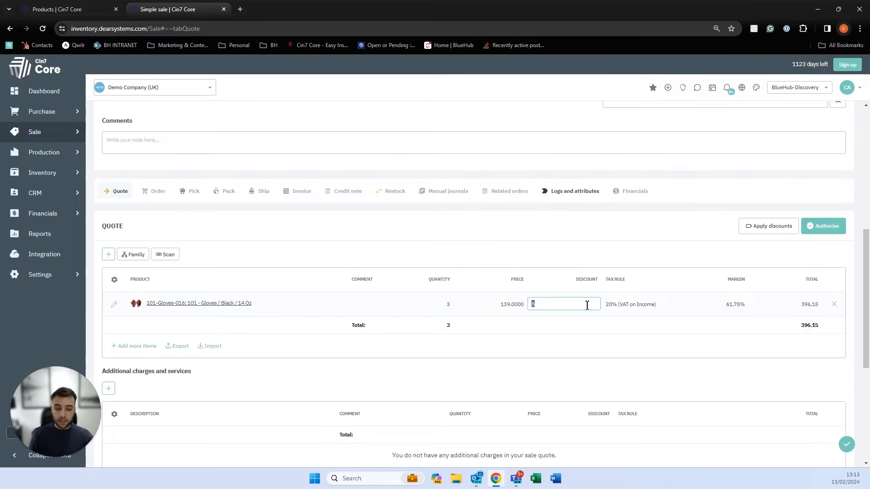
left_click(591, 330)
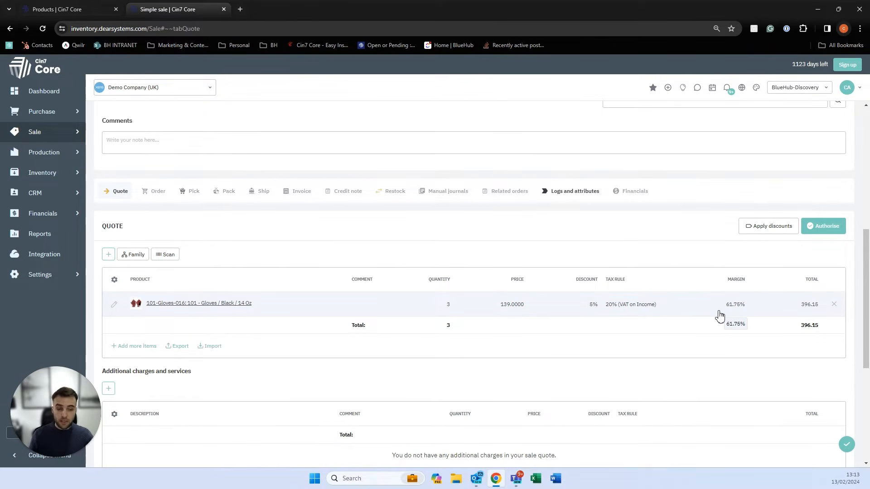
- Add Shipping as an additional charge on the quote with a price of 20
scroll(723, 317, "down", 2)
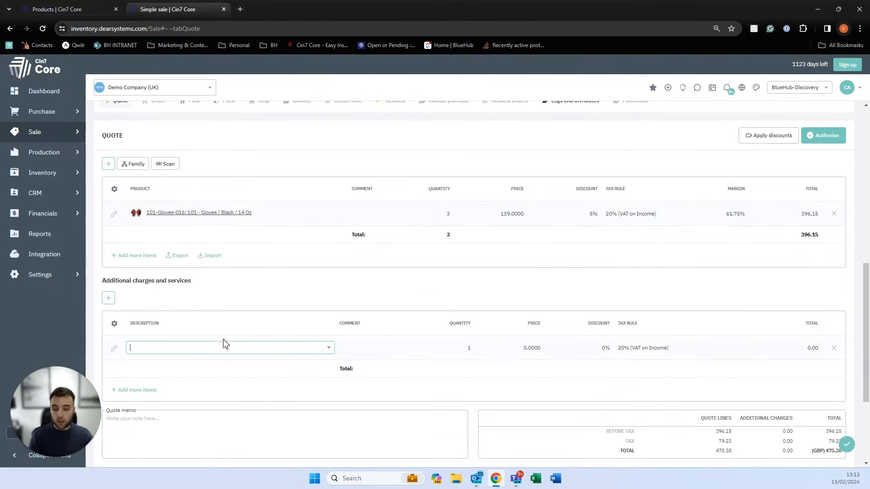
left_click(327, 349)
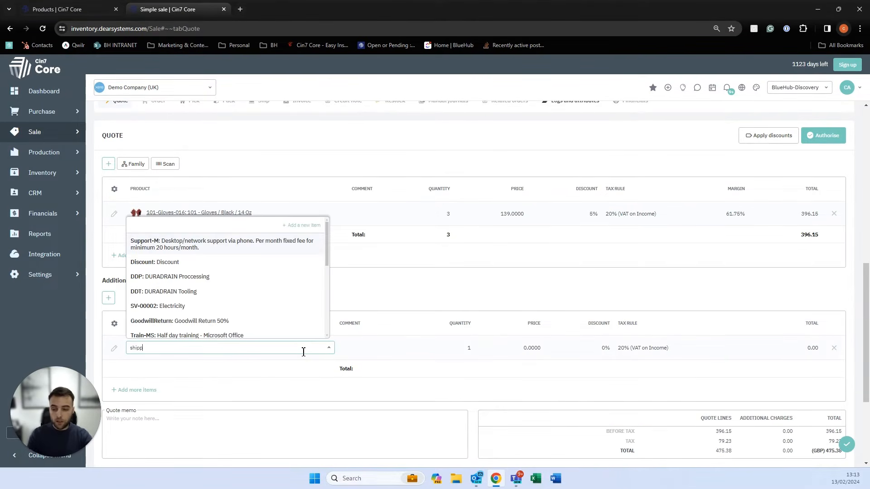
left_click(160, 383)
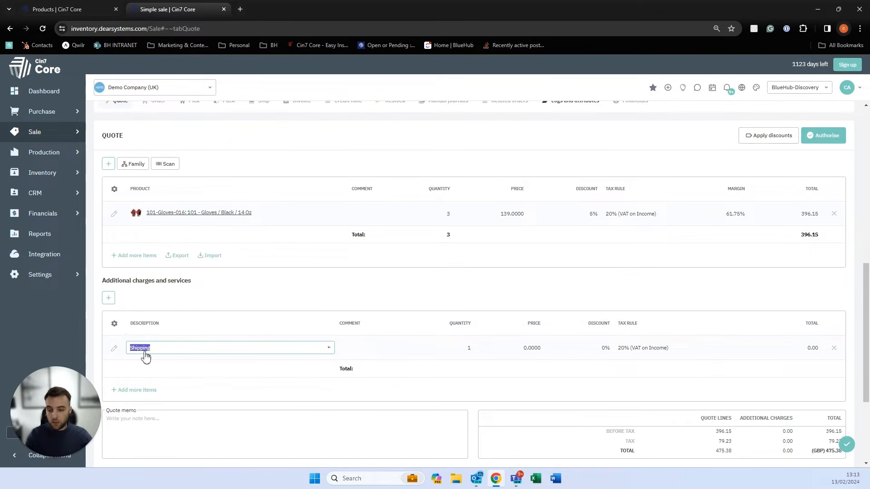
left_click(528, 349)
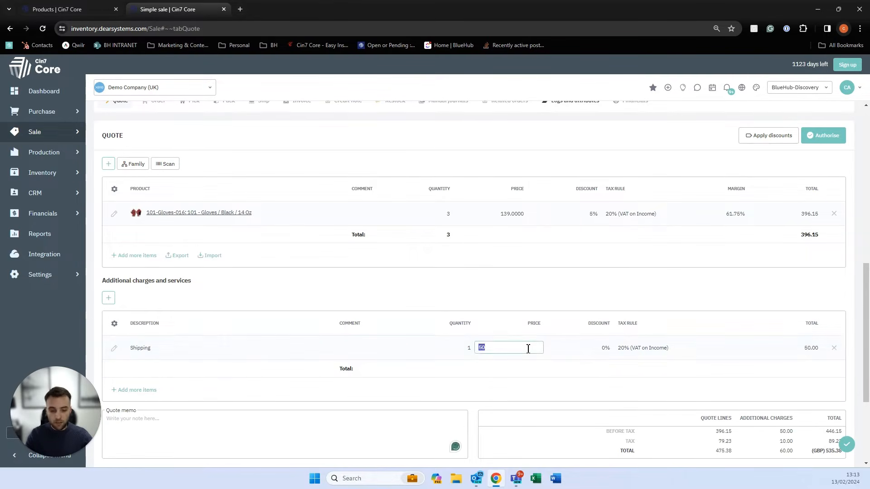
left_click(542, 384)
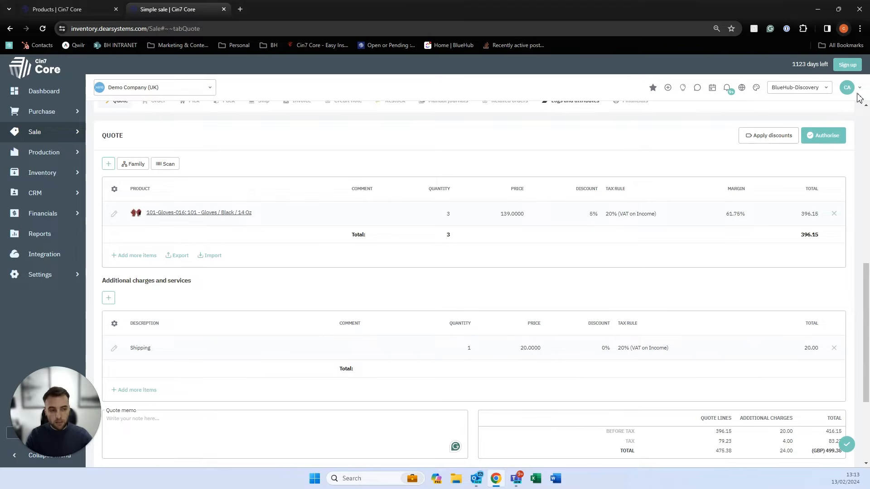
- Authorise the quote and open an email to the customer with the Sale Quote document
left_click(833, 136)
left_click(831, 137)
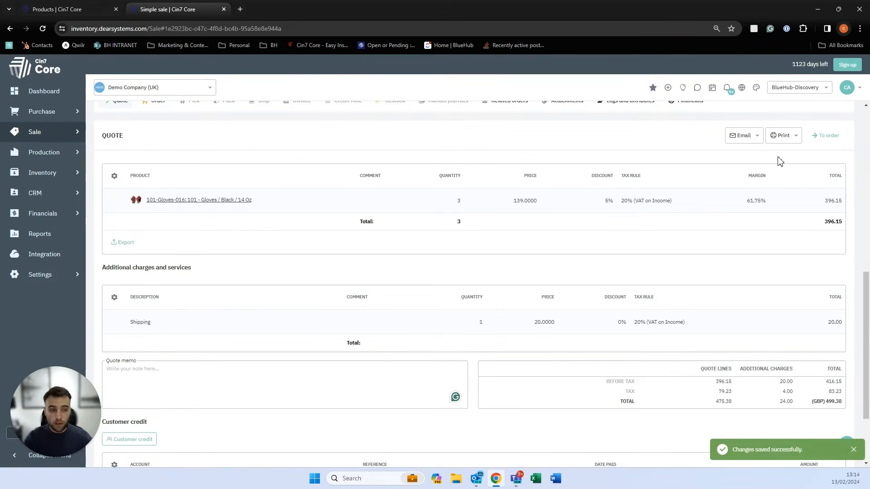
left_click(756, 136)
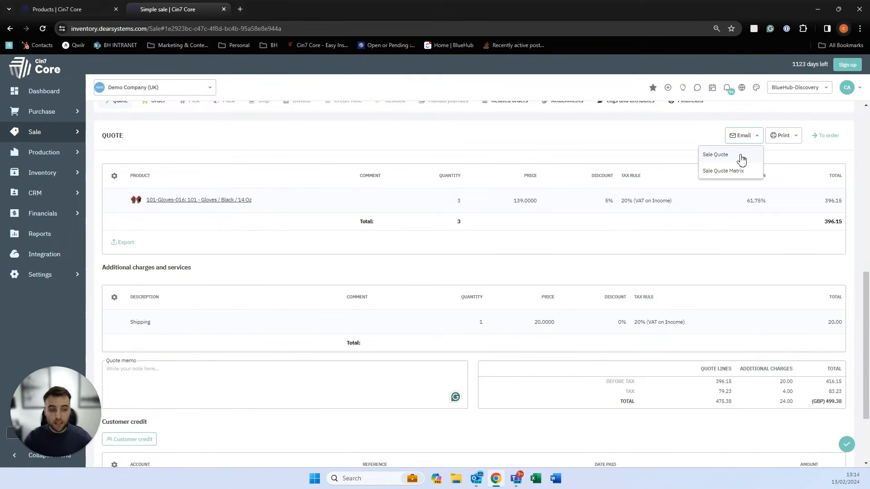
left_click(741, 155)
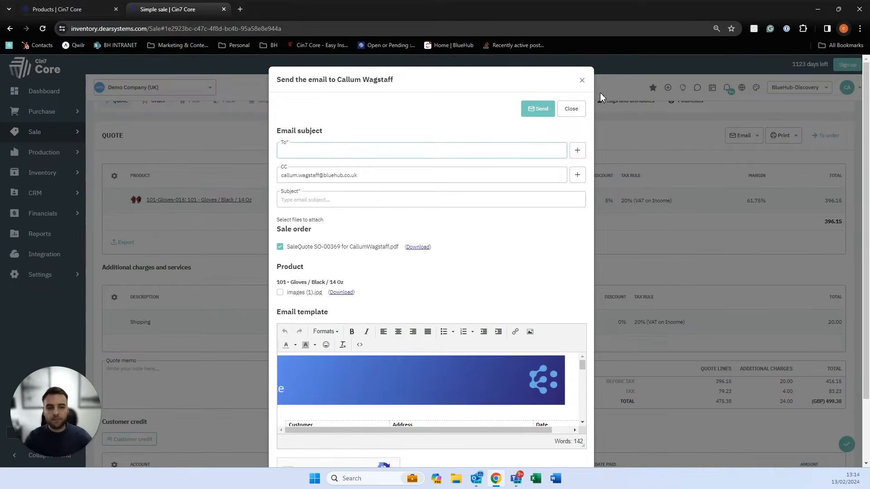
- Close the email without sending it and copy the quote's product and shipping lines into the order
left_click(581, 80)
scroll(453, 173, "up", 2)
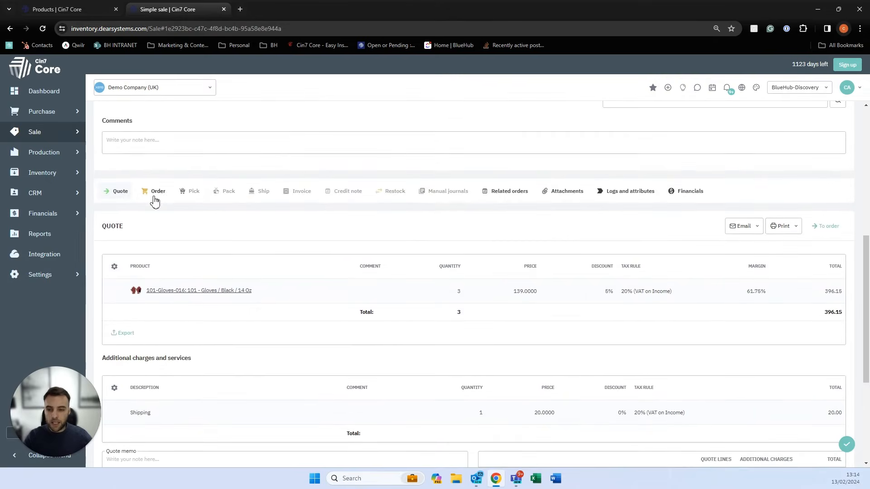
left_click(158, 192)
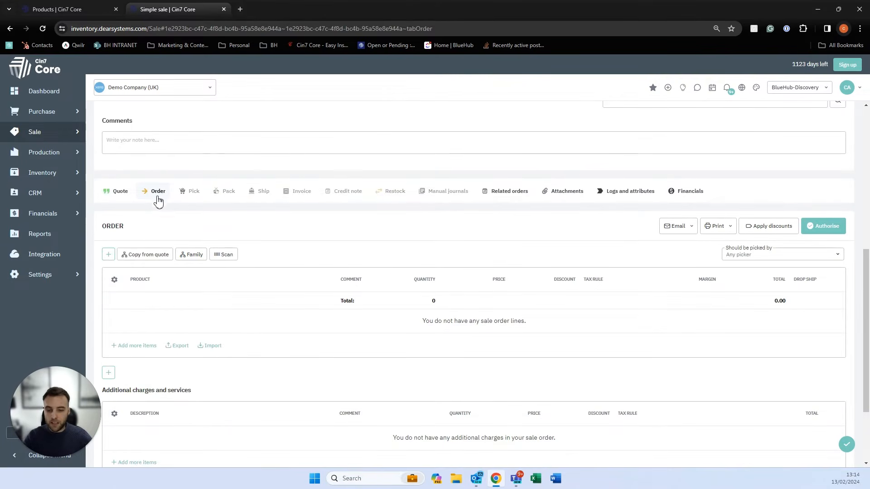
left_click(153, 257)
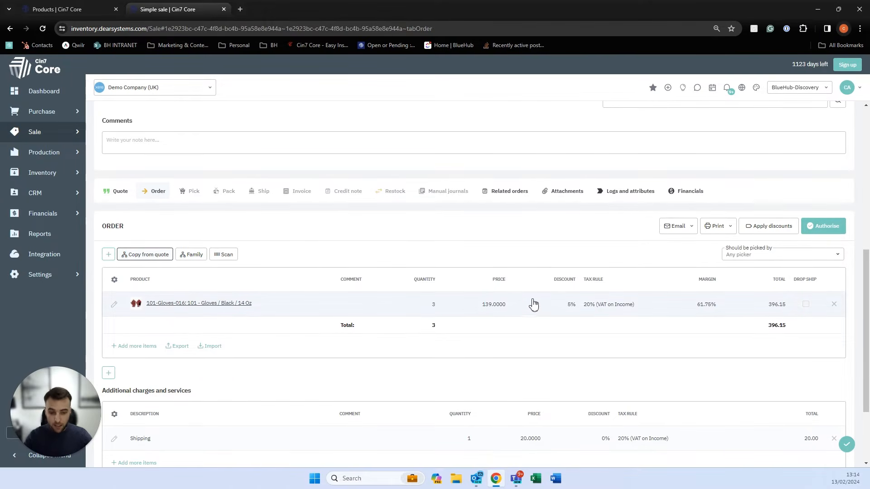
- Set the gloves order line's discount to 10% and authorise the order, accepting the exceeded credit limit
left_click(573, 309)
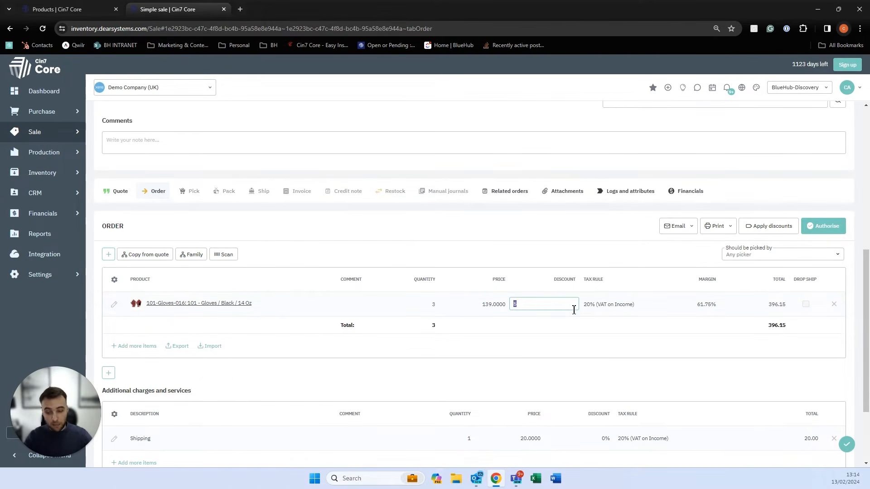
key("Return")
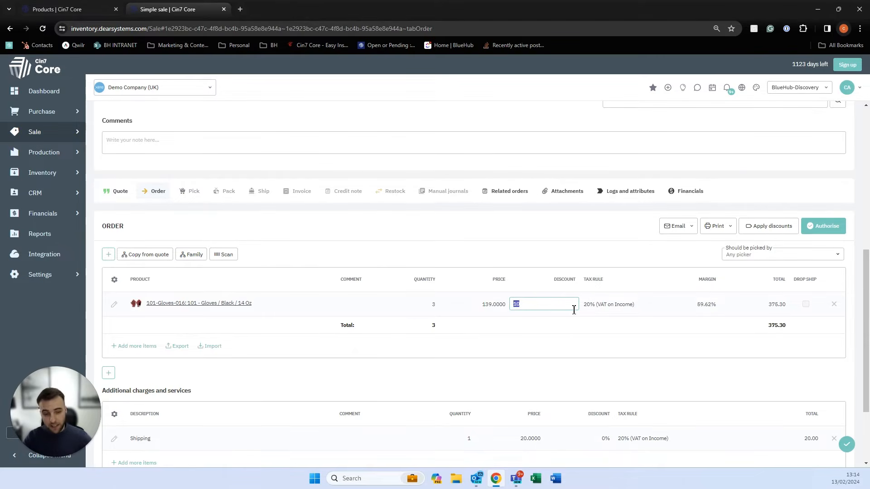
left_click(566, 344)
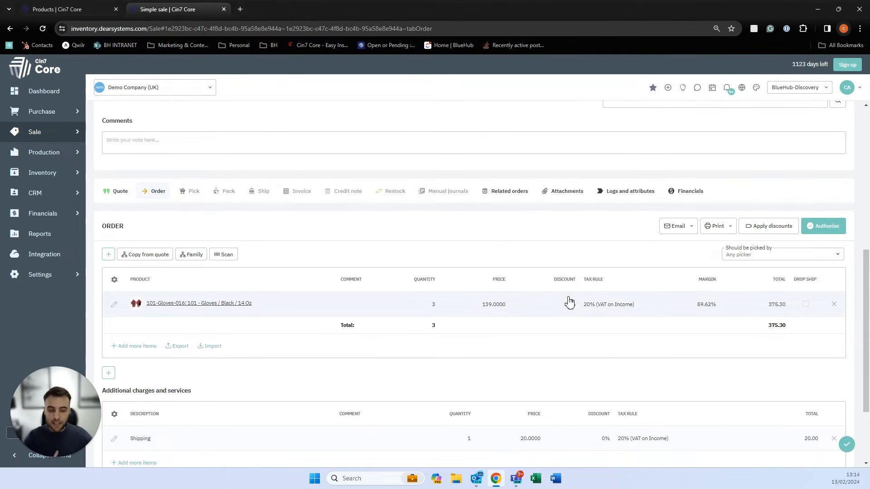
left_click(813, 232)
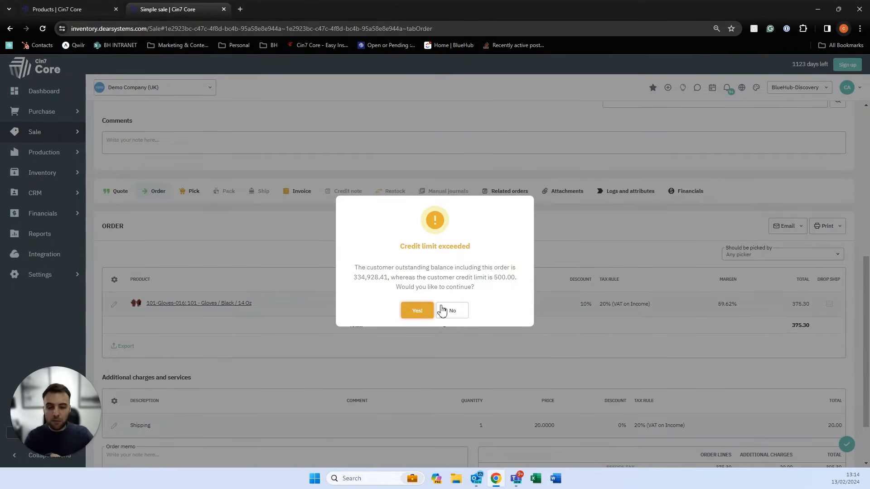
left_click(417, 311)
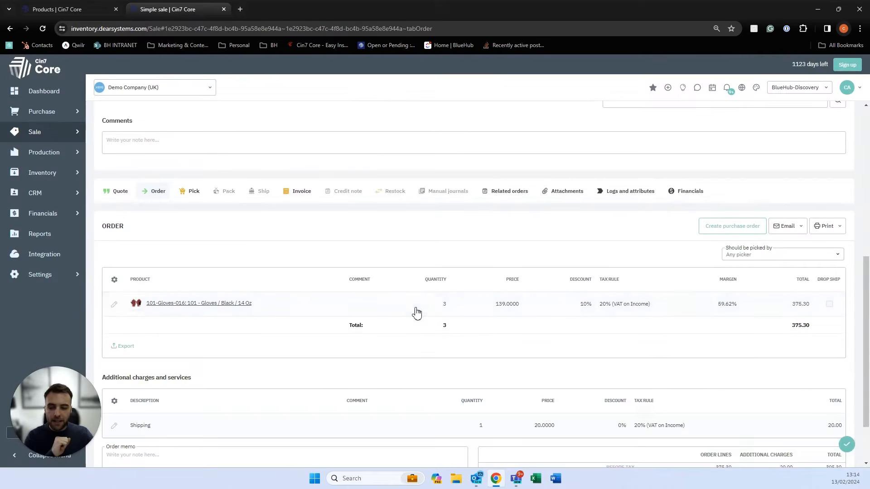
- Open the order's pick stage and auto-pick the gloves instead of adding the product manually
left_click(182, 192)
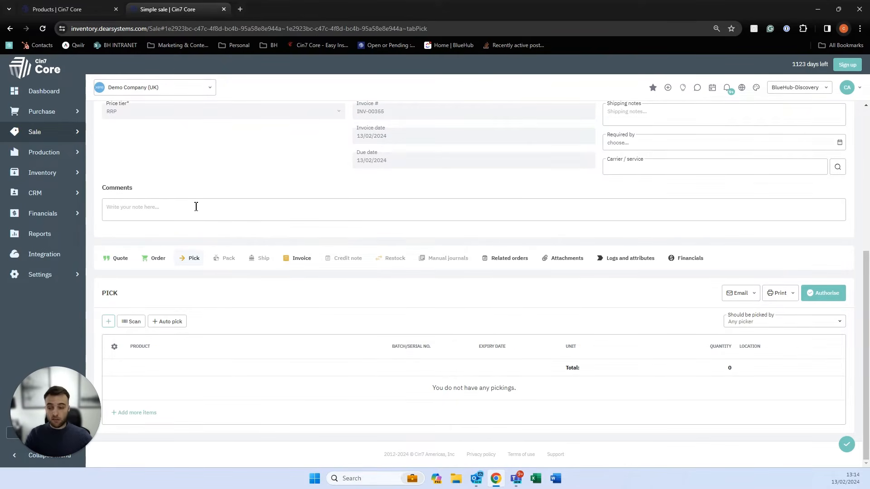
left_click(109, 322)
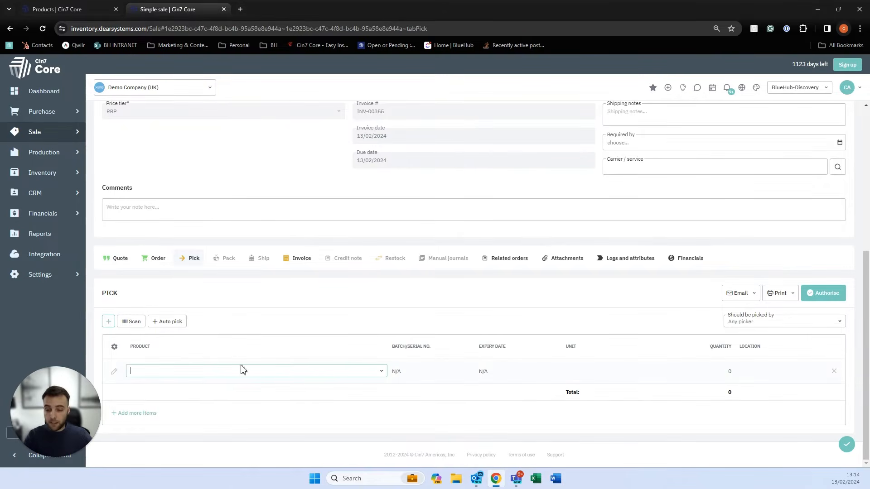
left_click(381, 374)
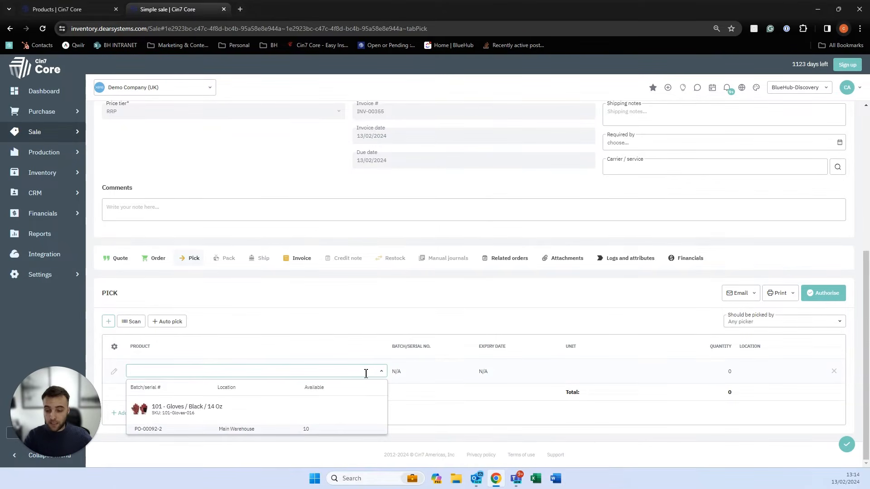
left_click(225, 328)
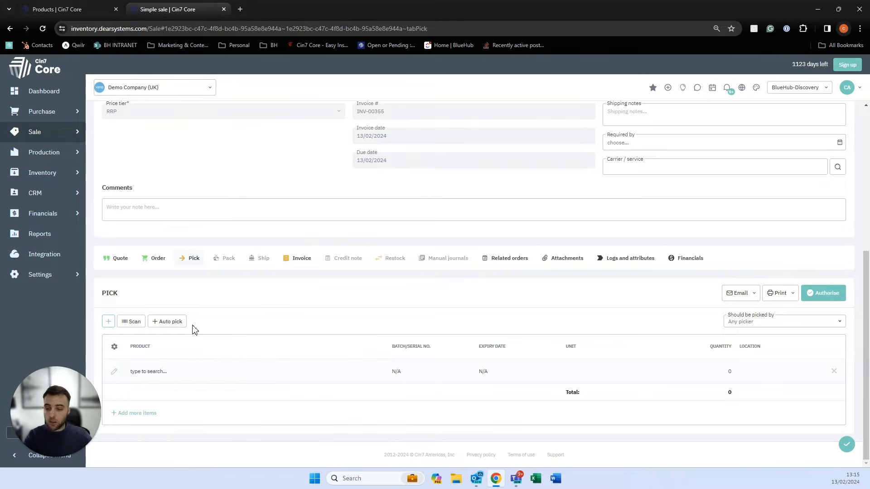
left_click(171, 323)
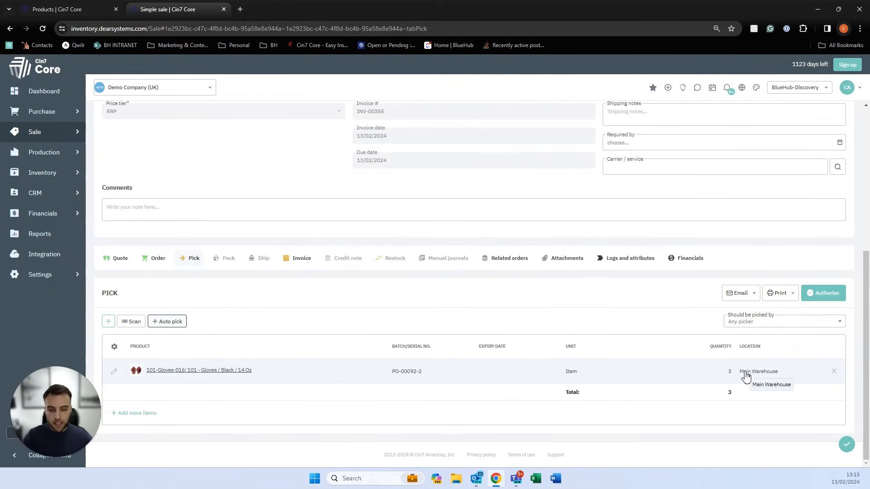
- Choose the Pick List document for printing and authorise the pick
left_click(772, 299)
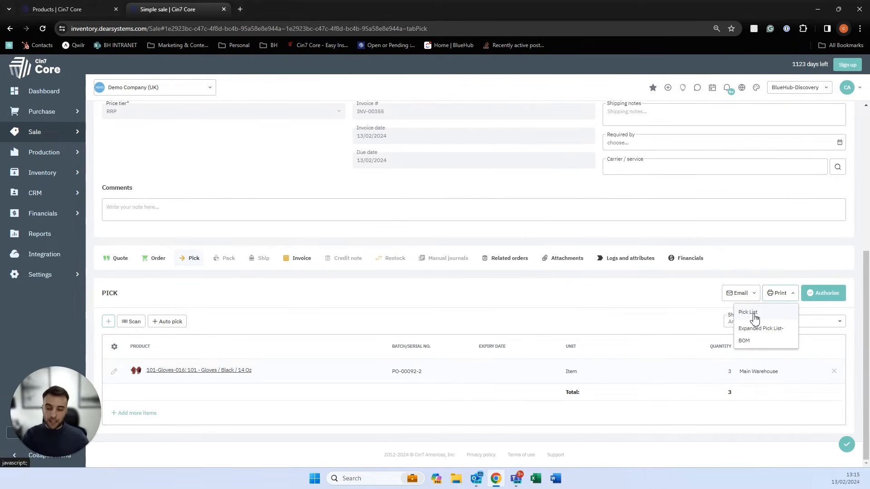
left_click(753, 316)
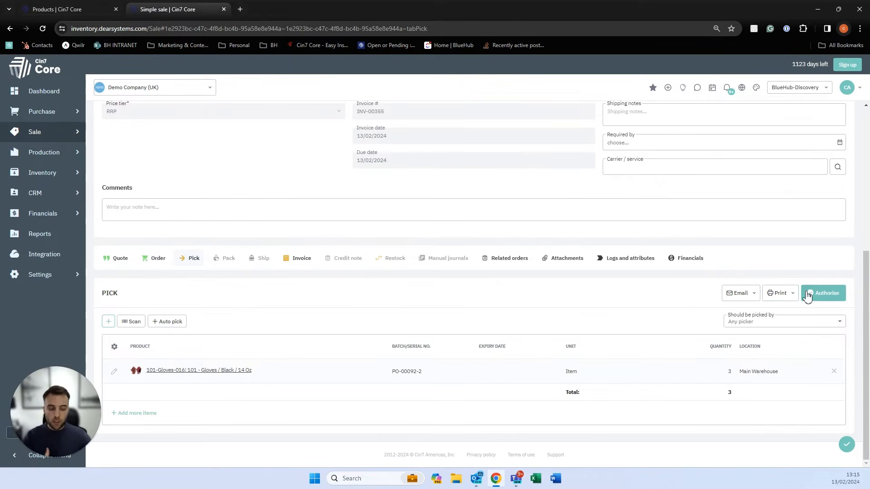
left_click(818, 301)
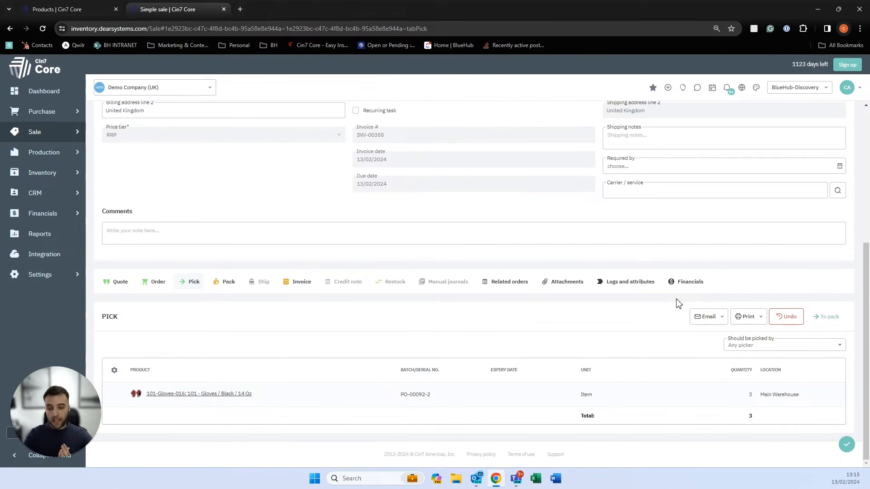
- Copy the picked gloves into the pack stage and set the quantity in package 1 to 2
left_click(230, 283)
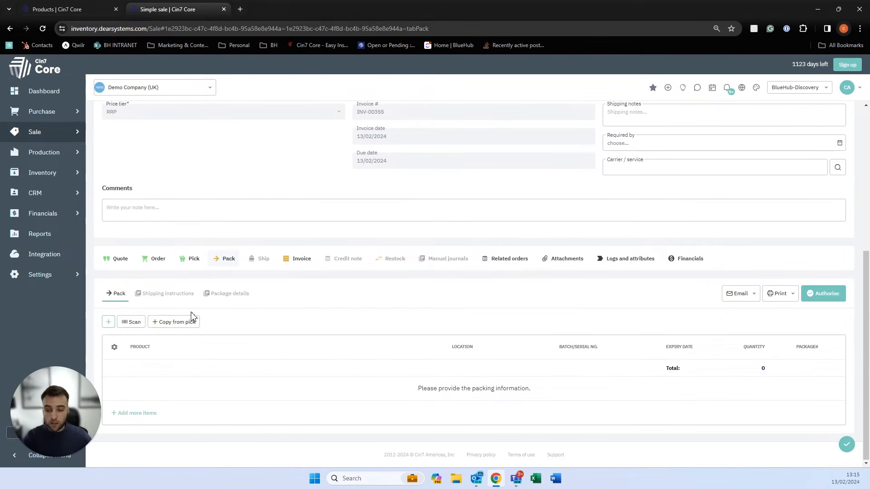
left_click(171, 326)
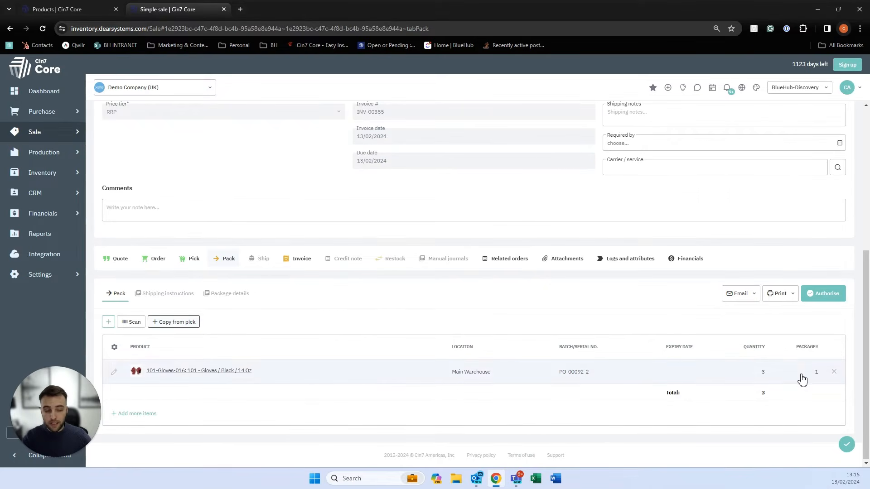
left_click(763, 375)
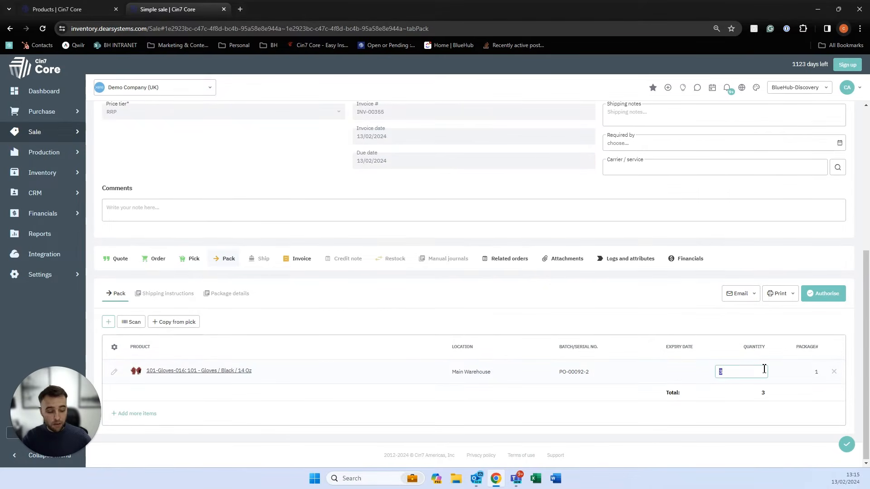
- Add a second pack line for the gloves with quantity 1 in package 2 and authorise the pack
left_click(150, 413)
left_click(440, 397)
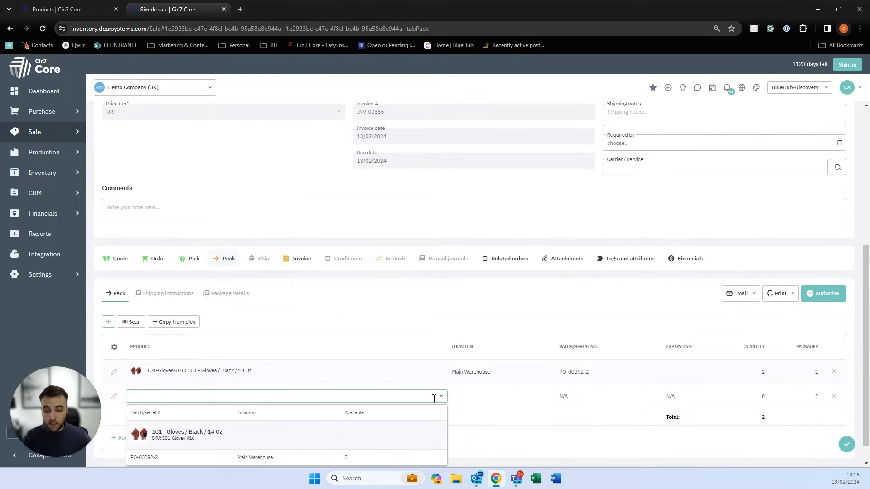
left_click(326, 447)
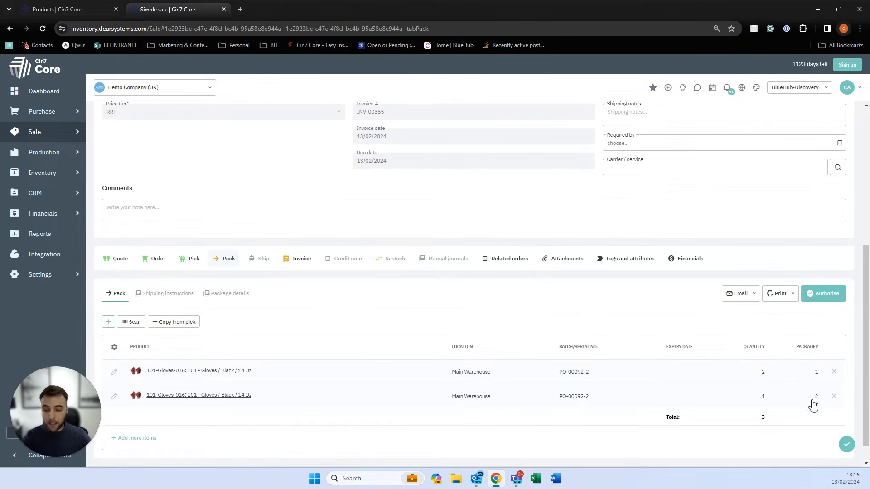
left_click(807, 293)
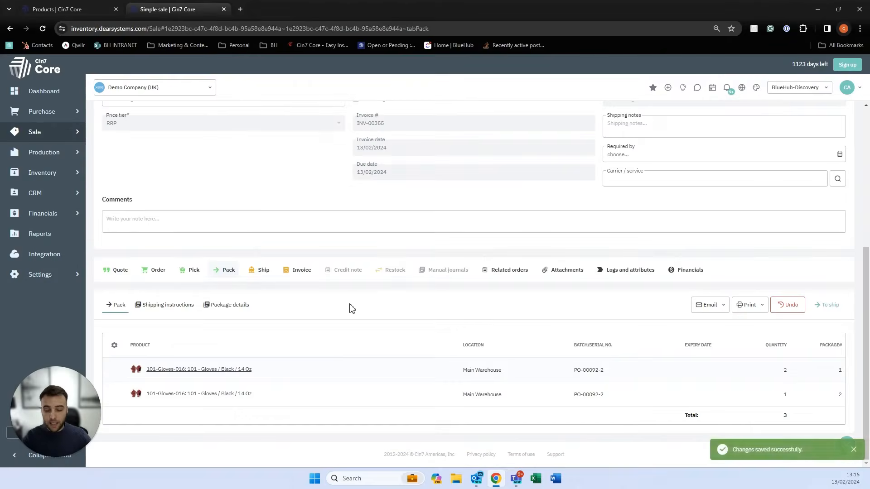
- Add shipping instructions to the pack using the prefilled recipient contact details
left_click(183, 306)
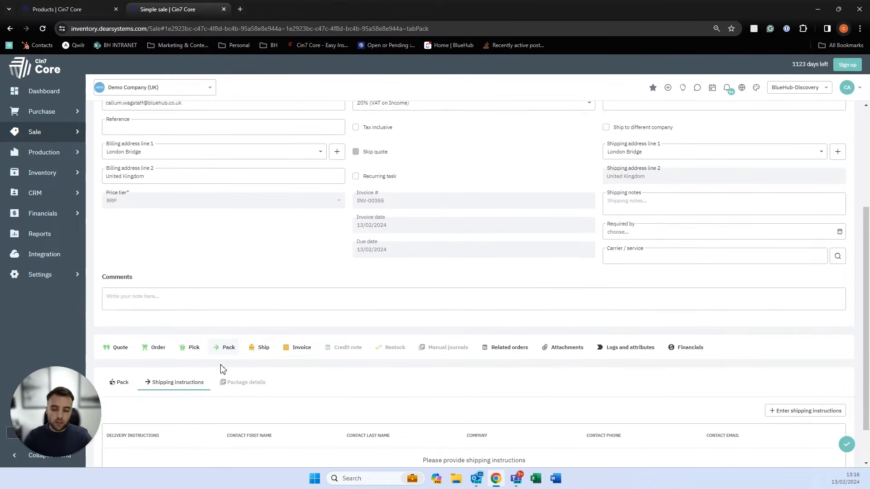
scroll(208, 367, "down", 1)
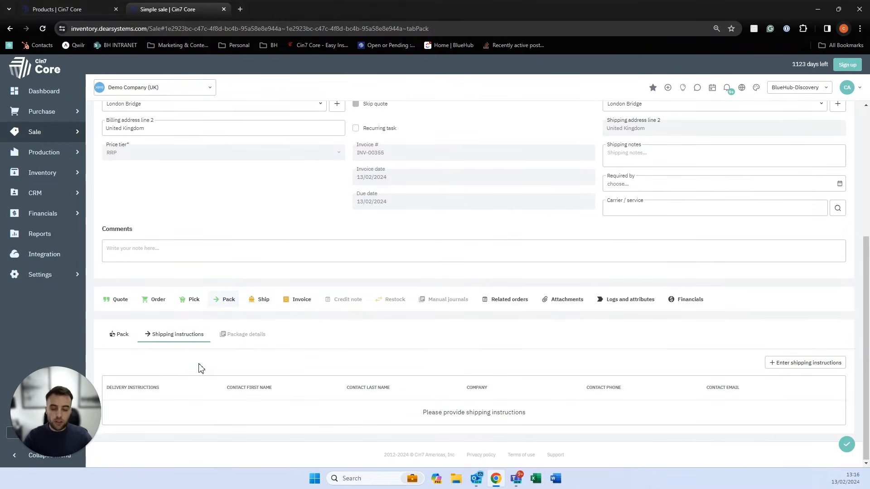
left_click(798, 362)
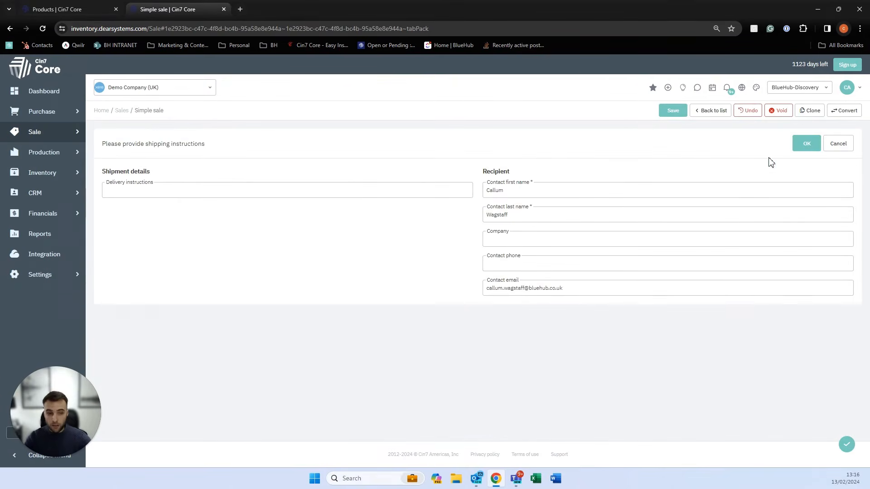
left_click(807, 143)
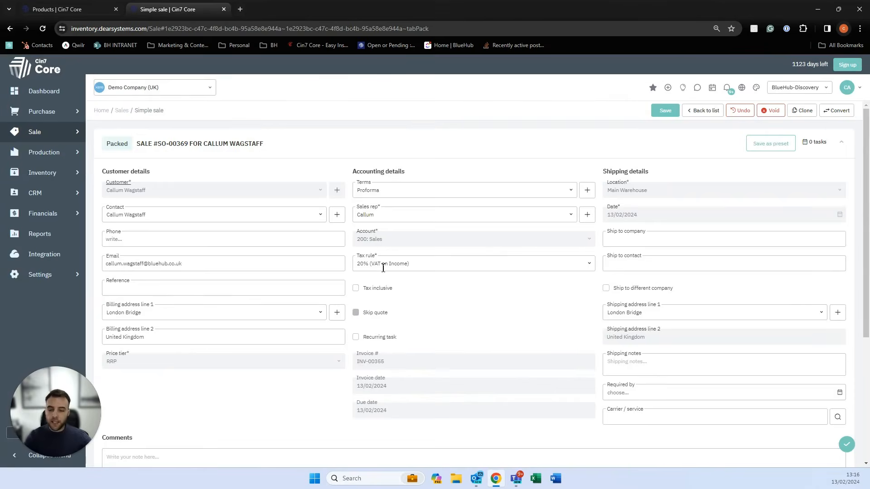
- Enter package details covering packages 1 and 2 with the prefilled weight and value
scroll(317, 276, "down", 4)
left_click(244, 353)
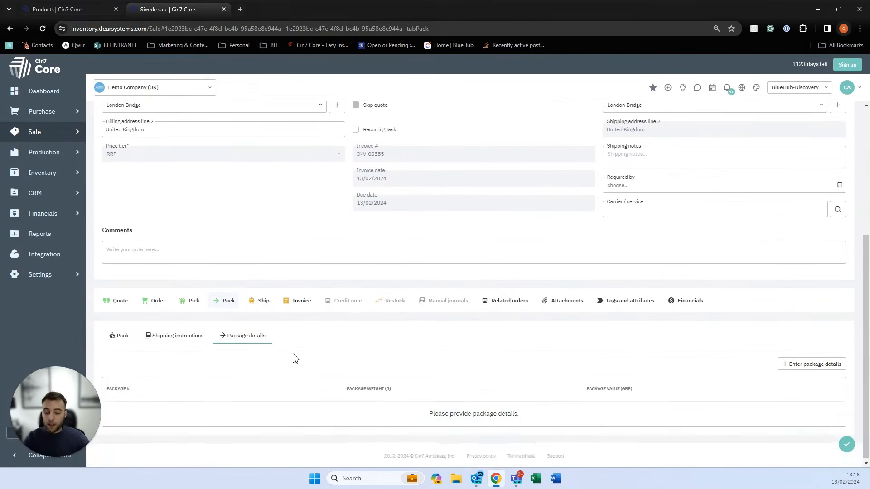
left_click(810, 368)
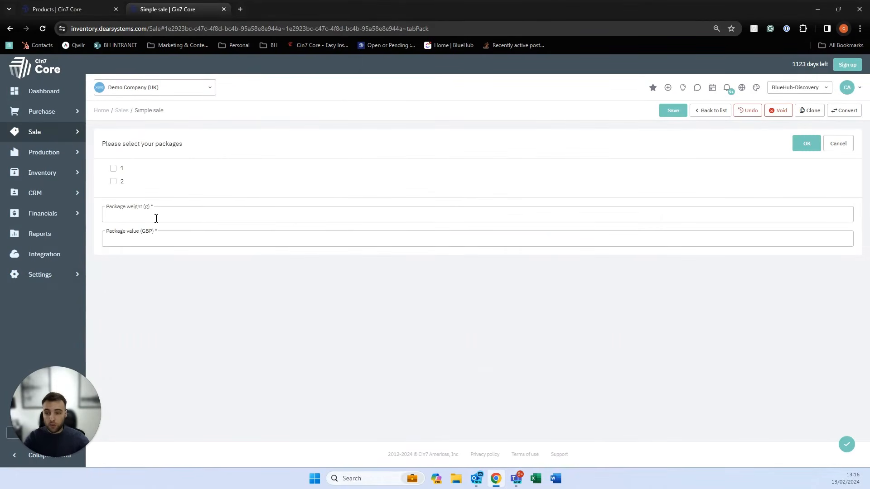
left_click(113, 169)
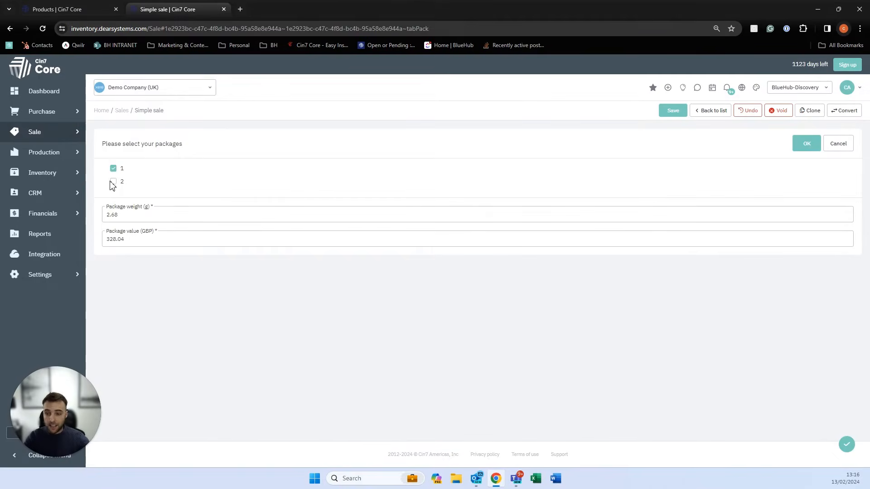
left_click(114, 182)
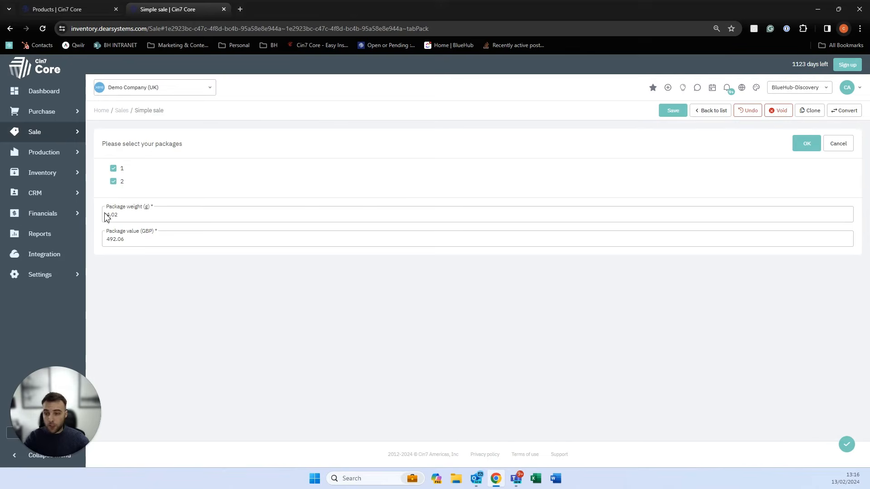
left_click(806, 143)
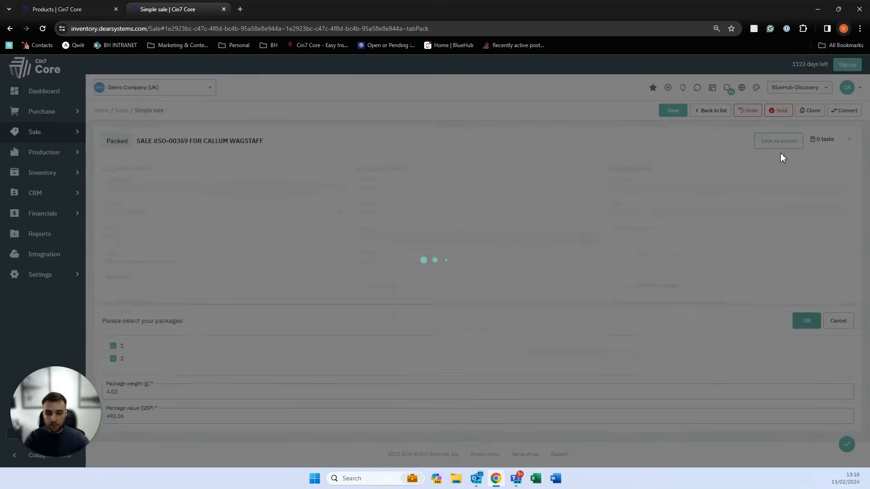
- Copy both packages into the ship stage and enter tracking number 55454 for package 1
scroll(468, 267, "down", 5)
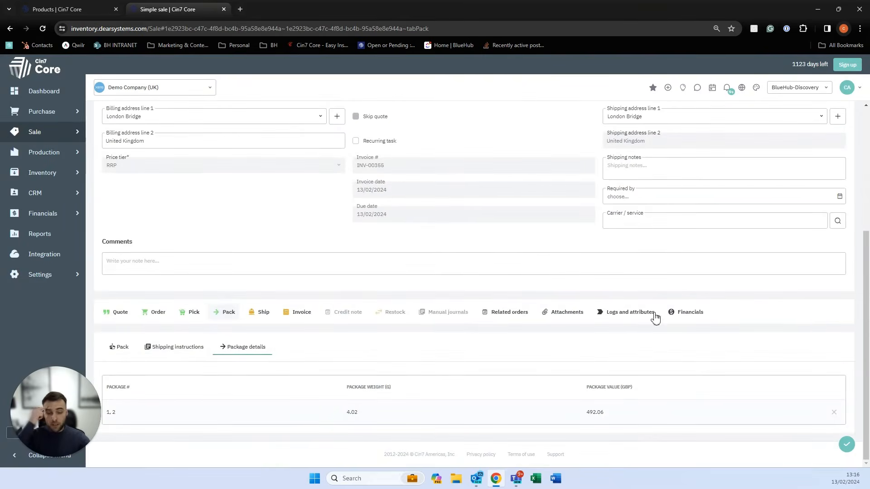
left_click(271, 320)
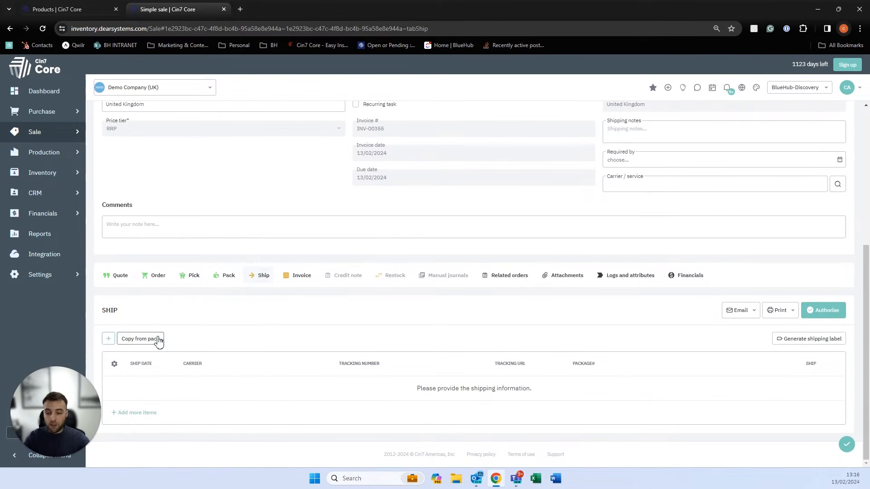
left_click(143, 344)
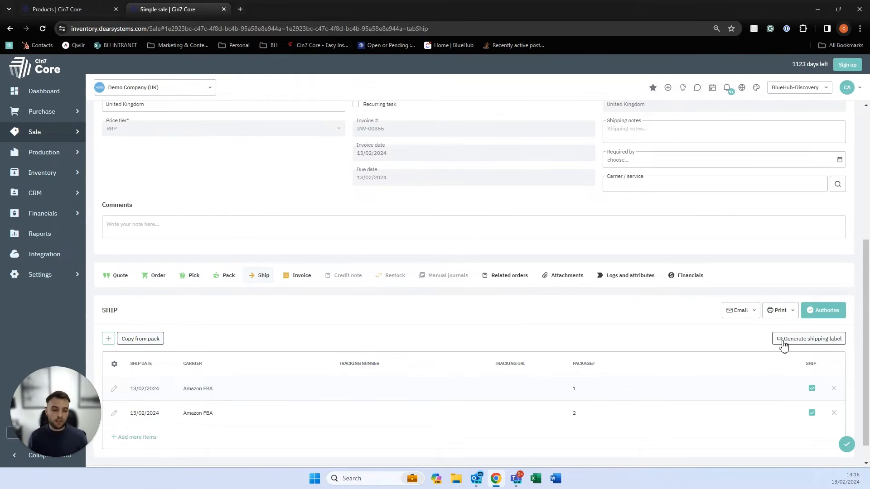
left_click(364, 393)
type("55454")
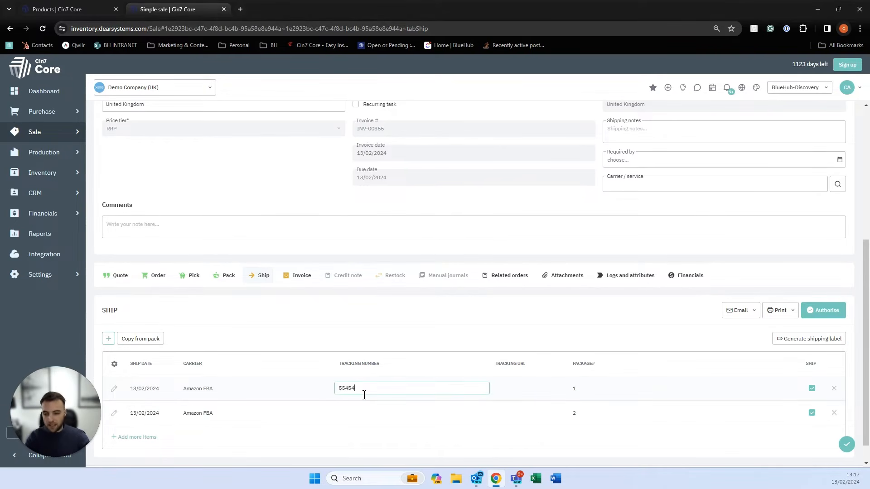
- Enter tracking number 14564 for package 2 and authorise the shipment
left_click(352, 416)
type("14564")
left_click(412, 329)
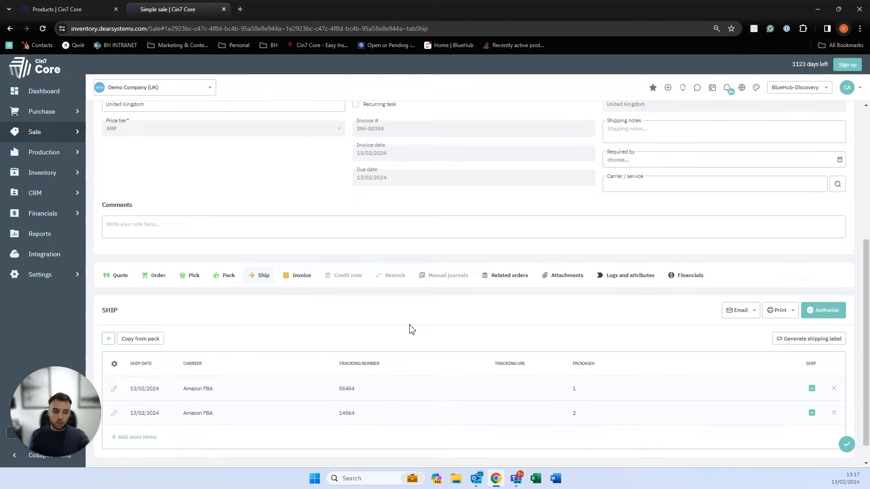
left_click(824, 316)
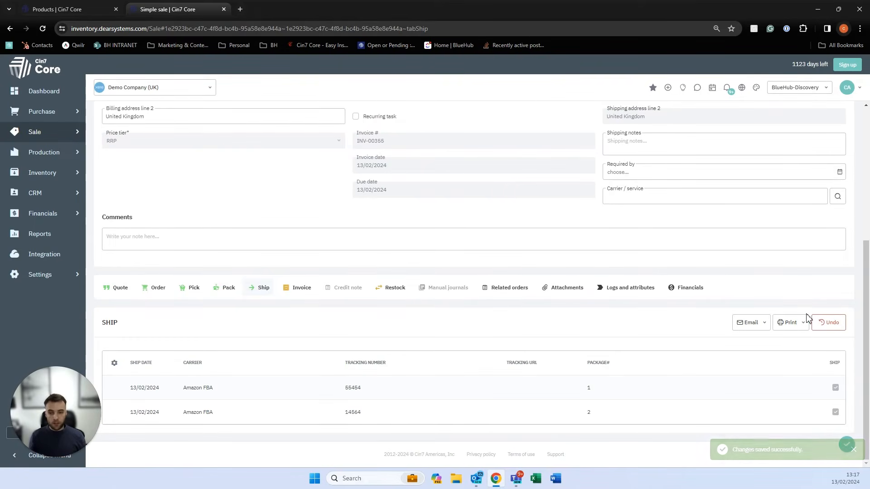
- Try emailing the sale's invoice with the Invoice template, cancel the email, and authorise the invoice
left_click(297, 290)
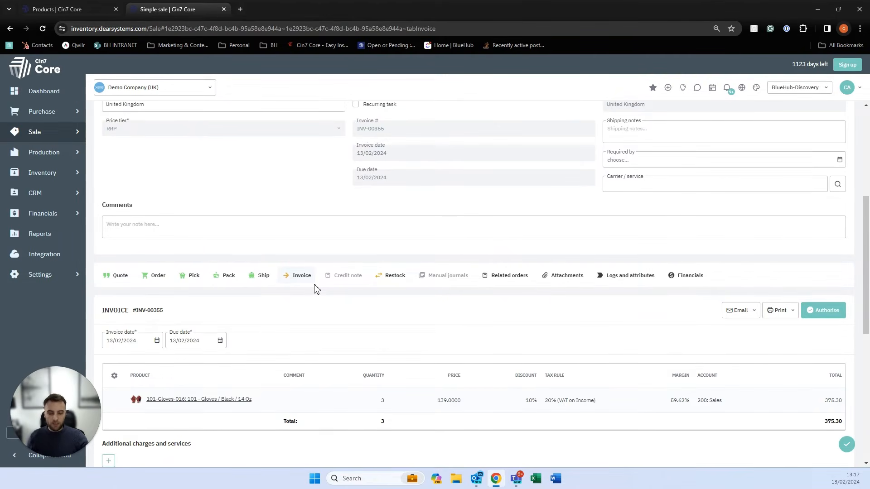
scroll(315, 289, "down", 1)
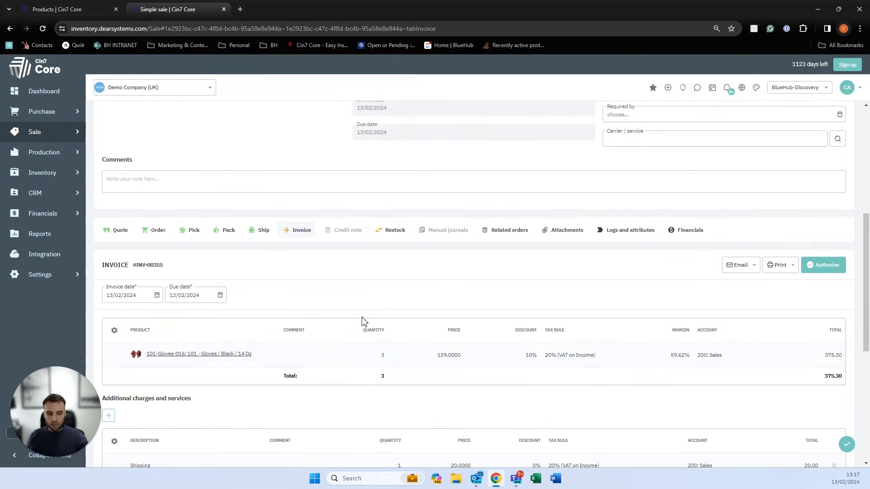
left_click(741, 265)
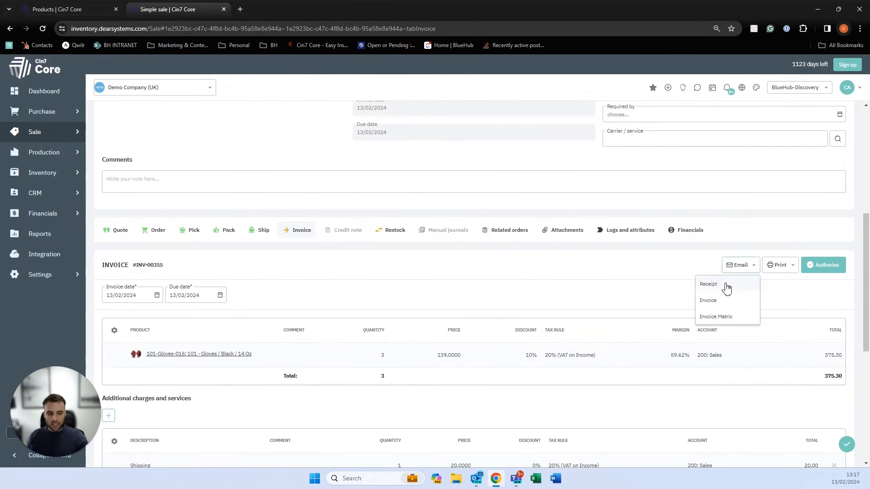
left_click(708, 300)
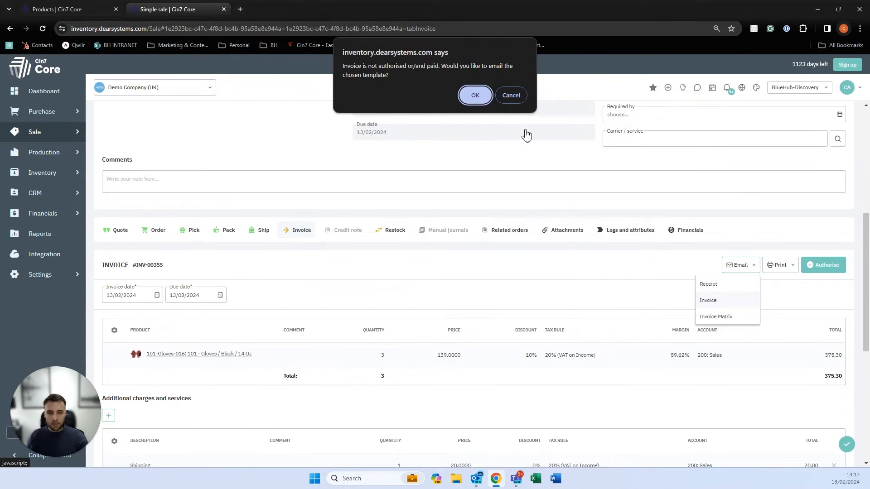
left_click(507, 104)
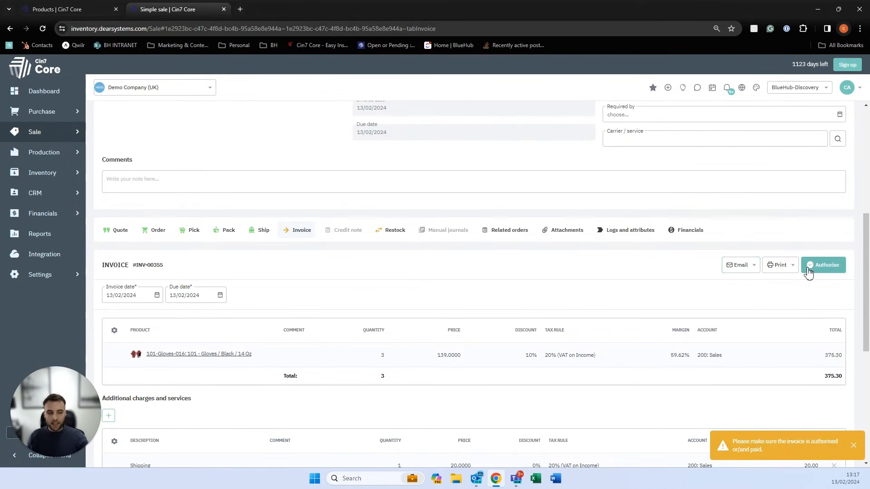
left_click(808, 270)
left_click(415, 312)
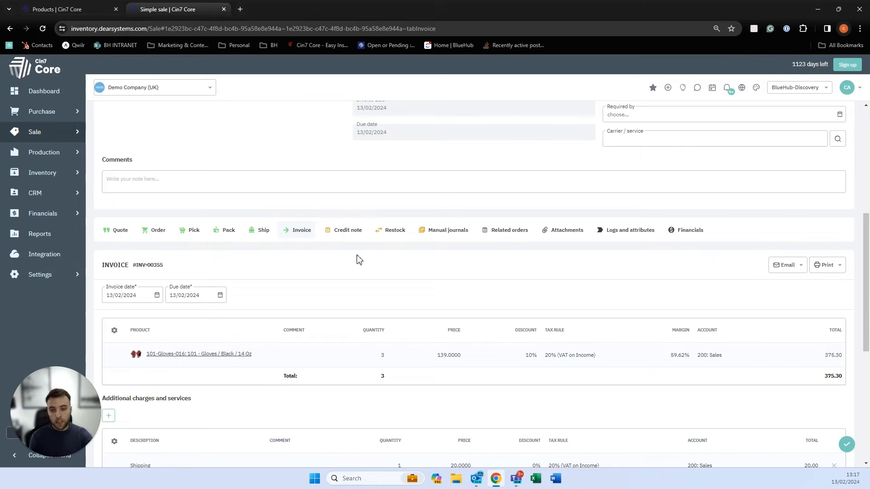
- Date the sale's credit note 13/02/2024 and copy the invoiced glove line into it
left_click(354, 240)
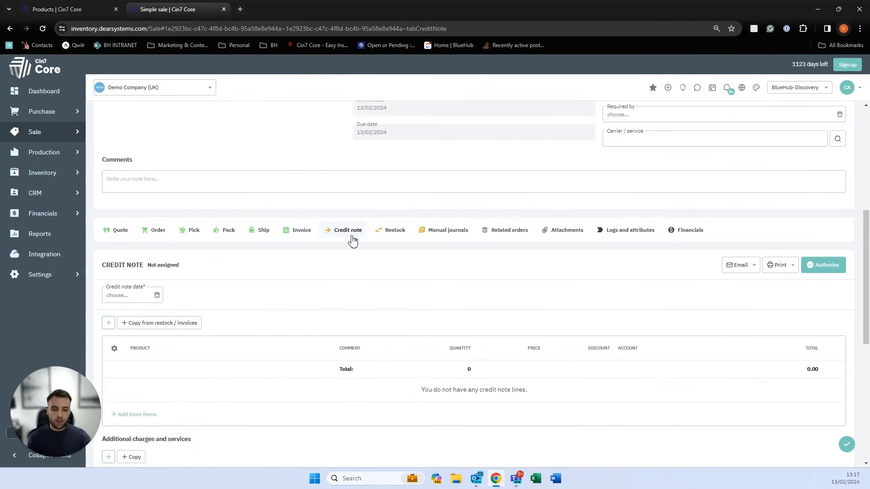
left_click(378, 230)
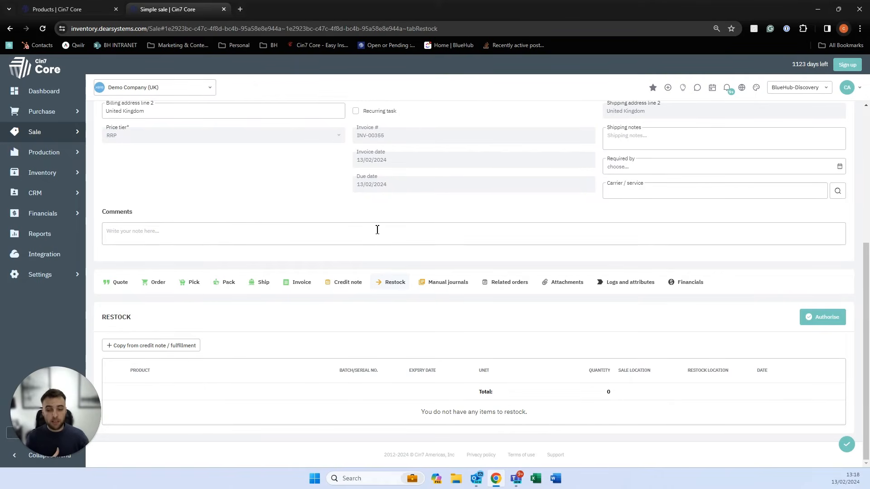
left_click(342, 282)
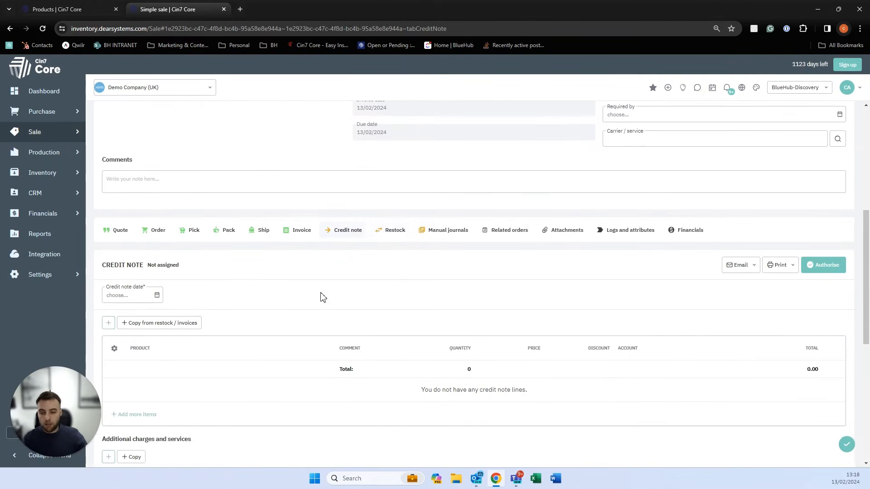
left_click(157, 299)
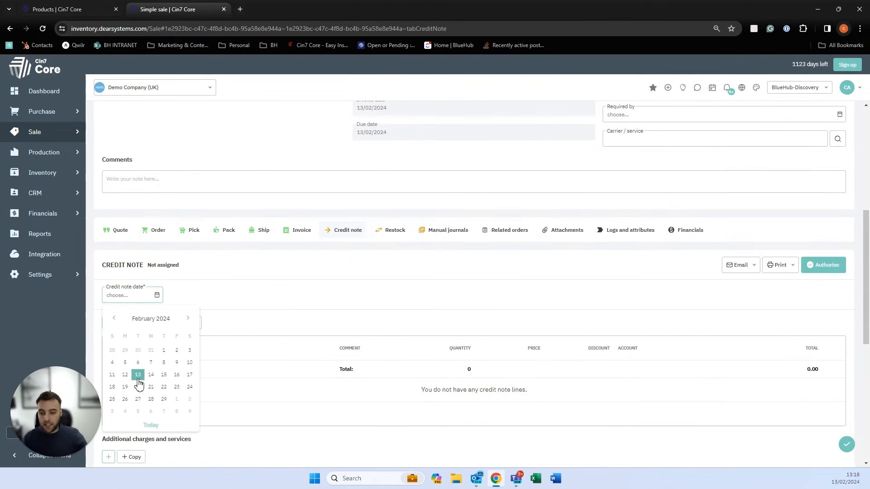
left_click(138, 375)
left_click(158, 324)
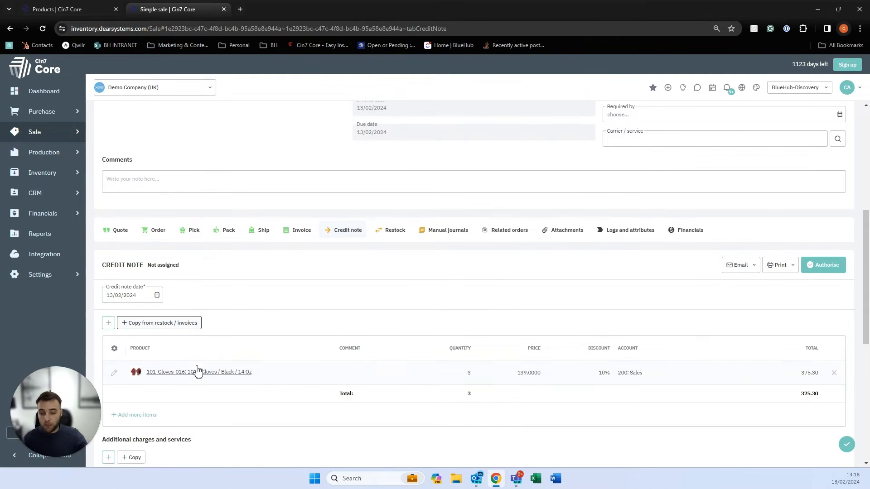
- Set the gloves' quantity on the credit note to 1
scroll(456, 379, "down", 1)
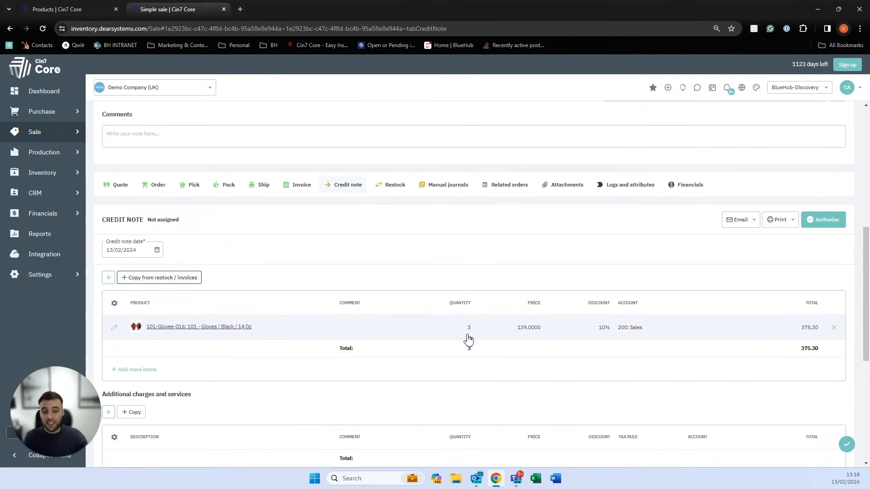
left_click(468, 333)
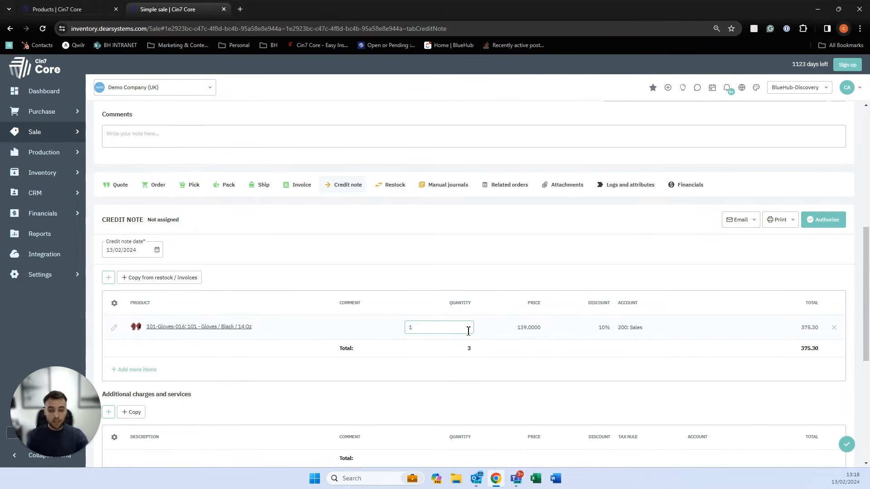
left_click(453, 371)
scroll(388, 375, "down", 1)
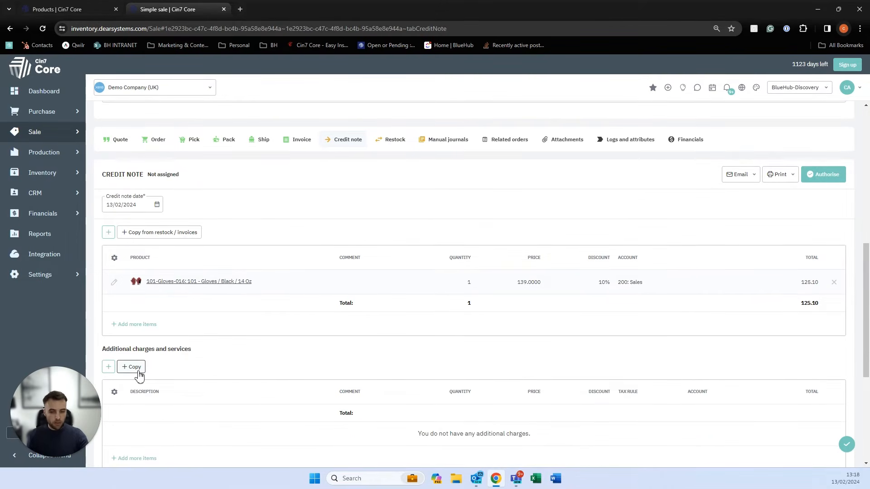
- Copy the shipping charge into the credit note, remove it again, and authorise the credit note
left_click(139, 374)
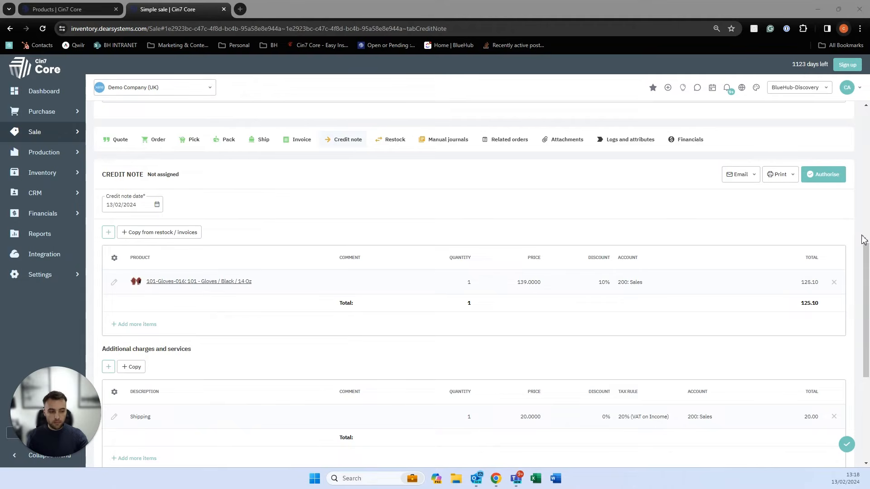
left_click(833, 416)
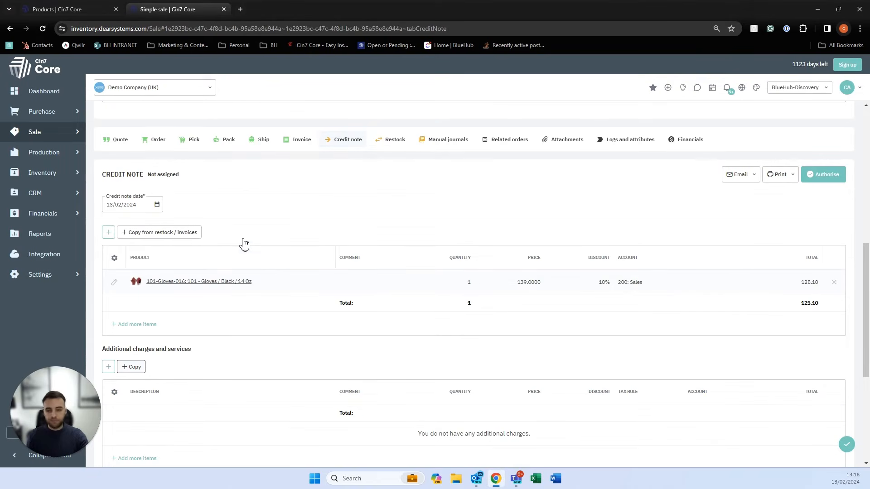
left_click(809, 178)
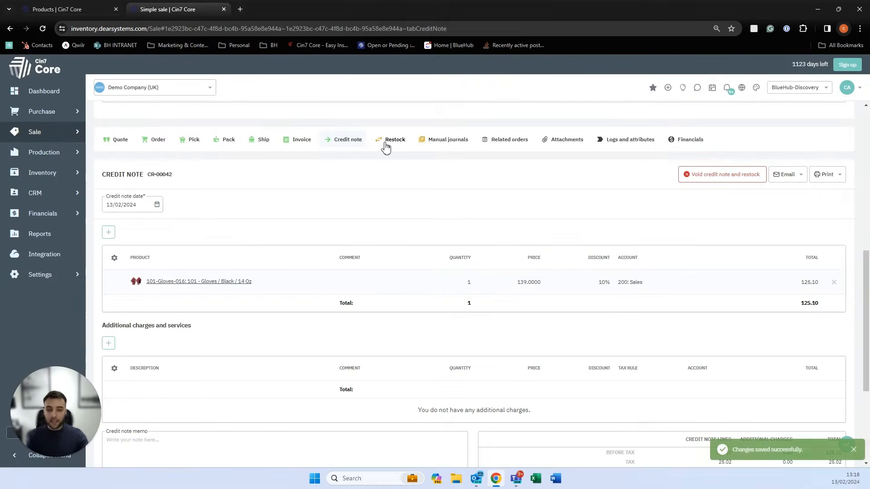
- Copy the credited gloves into the restock stage with restock location Brewery and authorise the restock
left_click(385, 143)
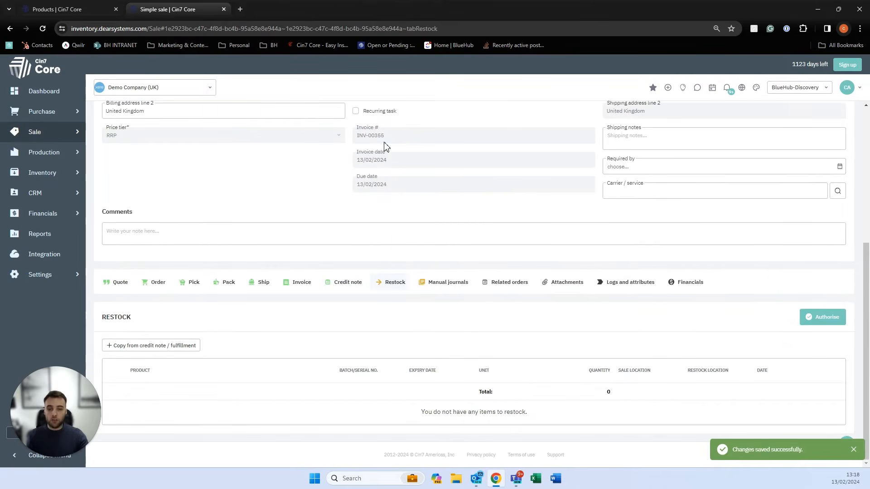
left_click(181, 349)
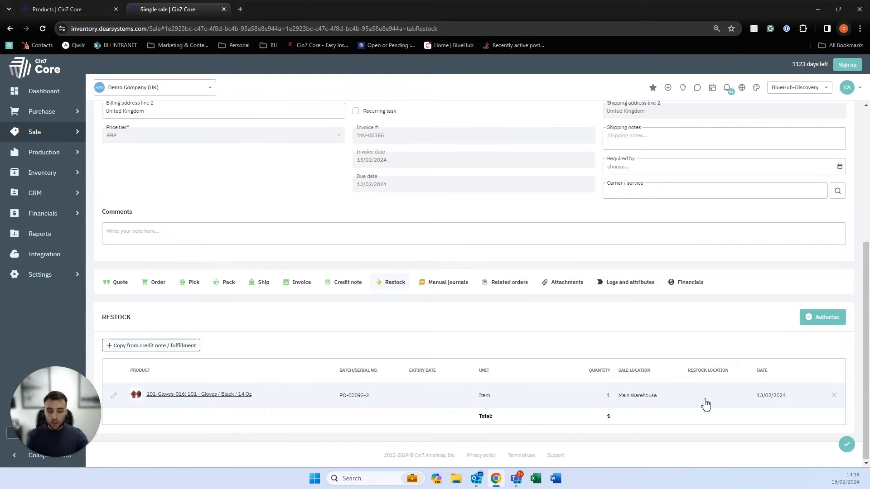
left_click(721, 395)
left_click(745, 395)
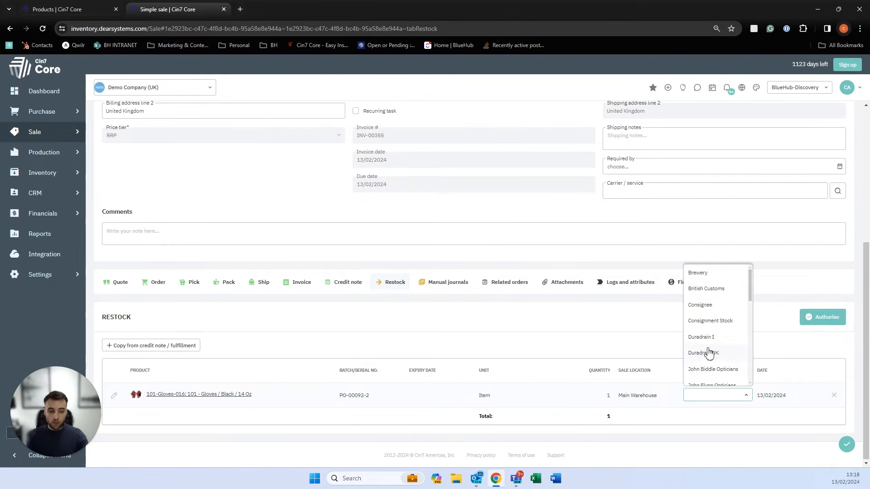
left_click(709, 275)
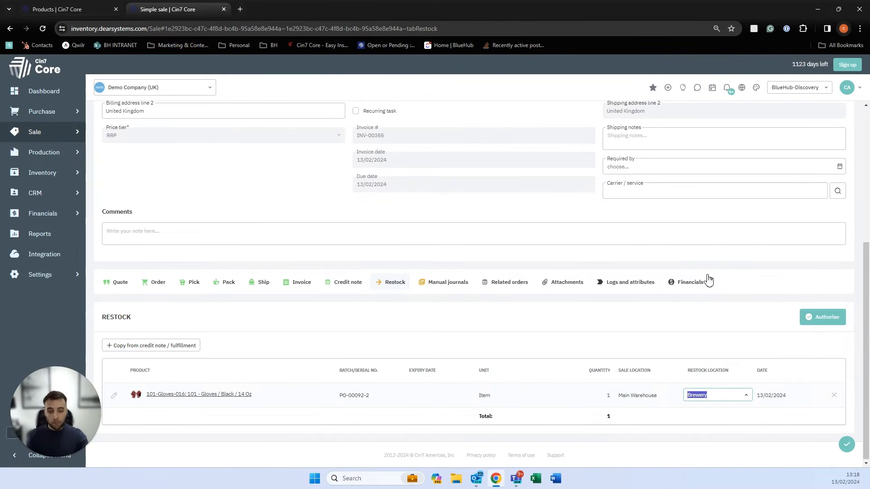
left_click(641, 343)
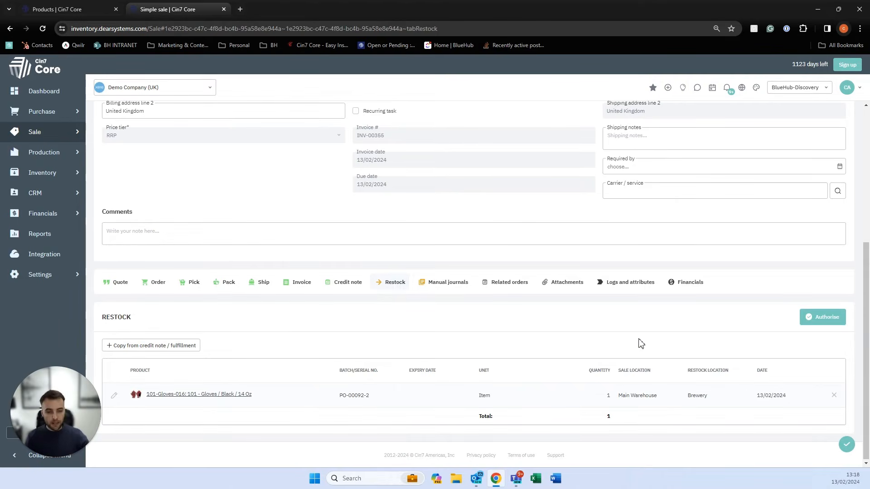
left_click(823, 319)
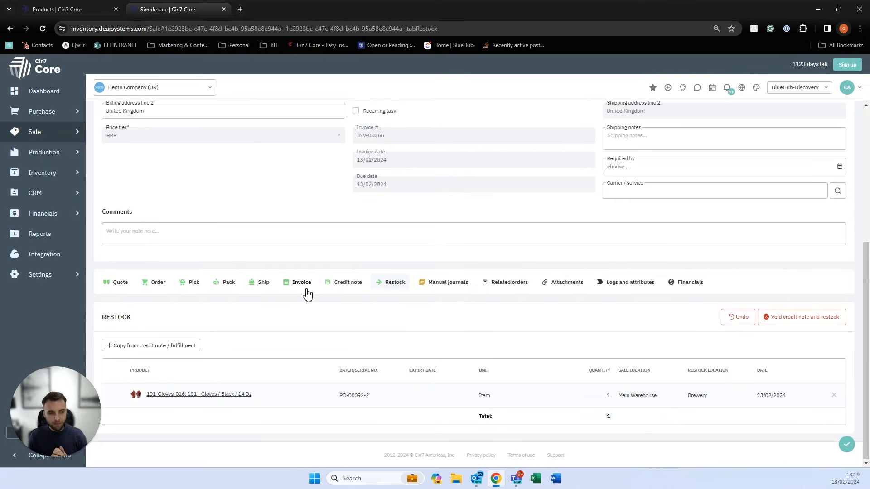
- Open the list of suppliers and view its import and export options
scroll(136, 208, "up", 4)
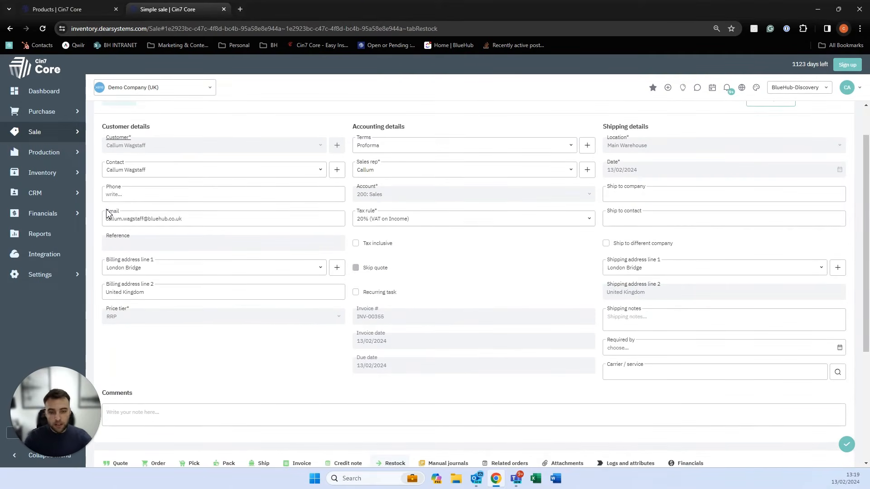
scroll(108, 212, "down", 1)
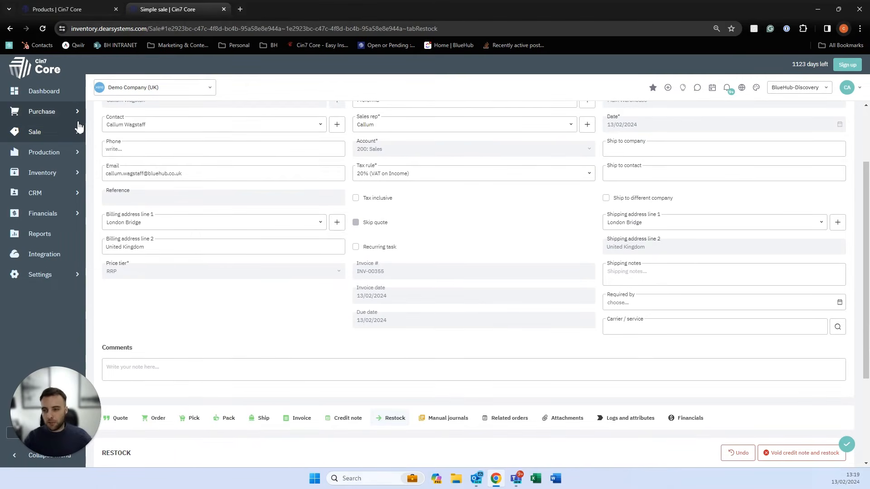
mouse_move(78, 121)
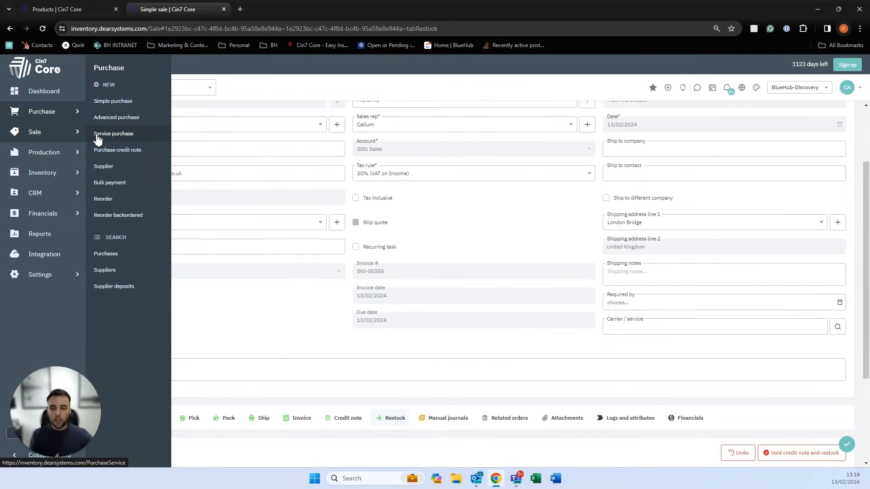
left_click(108, 270)
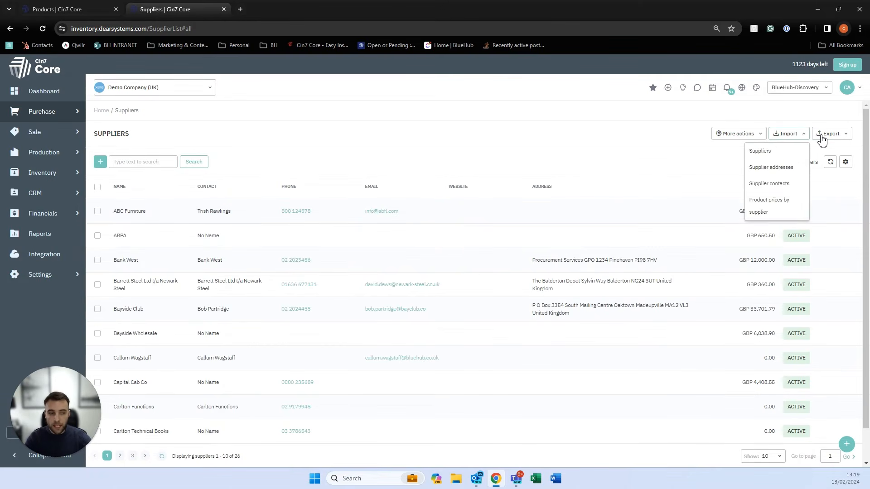
mouse_move(822, 138)
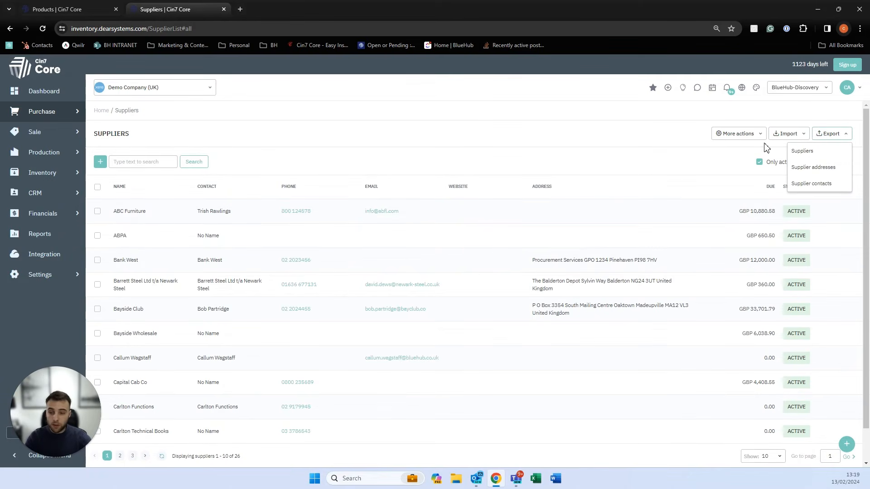
- Open the ABPA supplier record and examine its details, including the tax number and discount fields
left_click(217, 244)
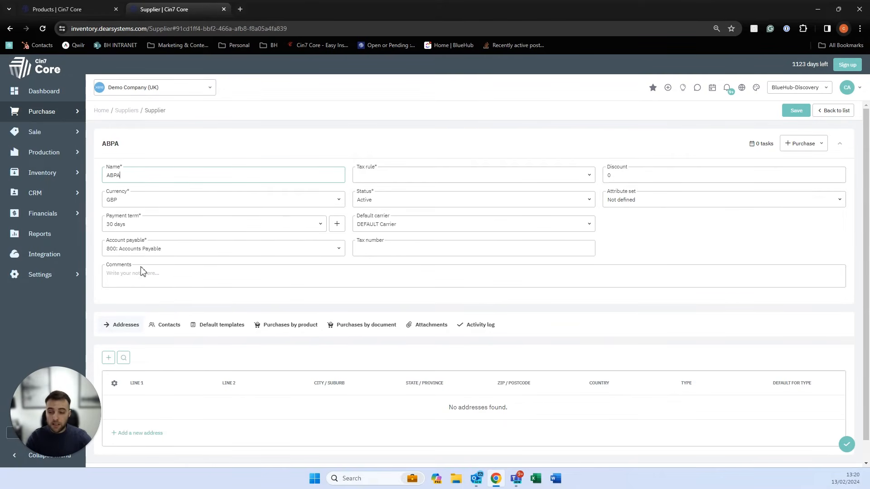
scroll(136, 278, "down", 1)
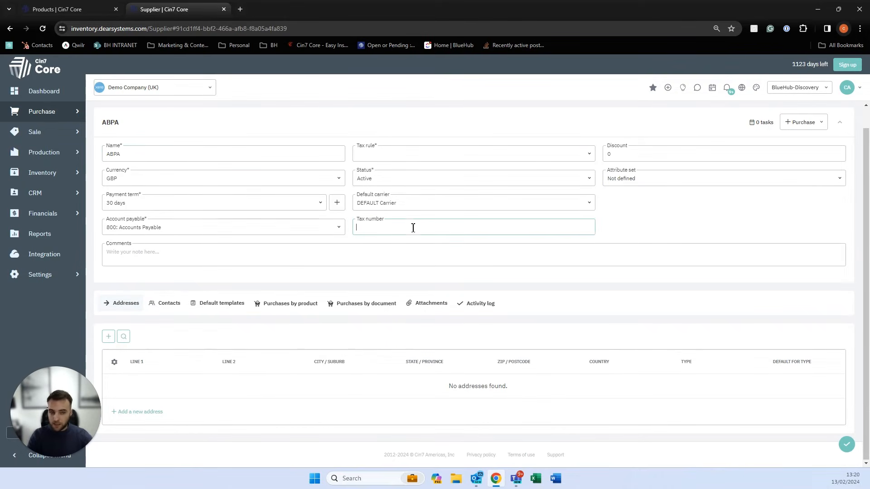
left_click(624, 156)
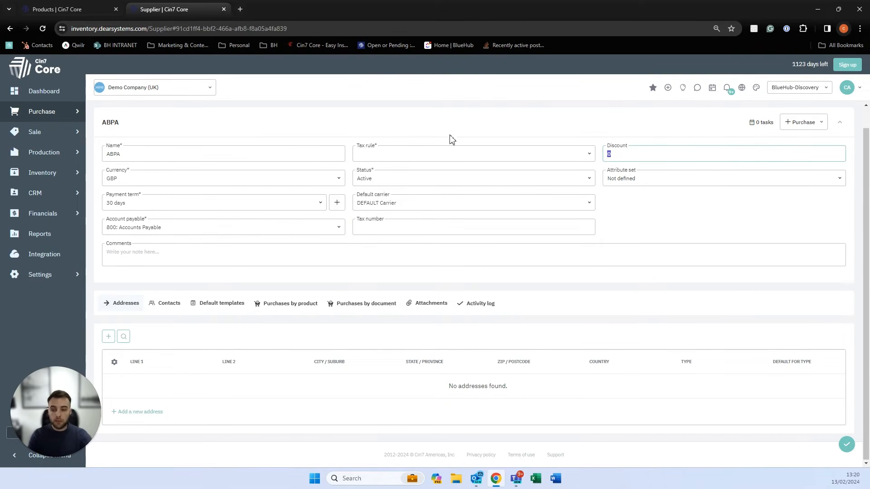
- Open the list of existing purchases
left_click(77, 111)
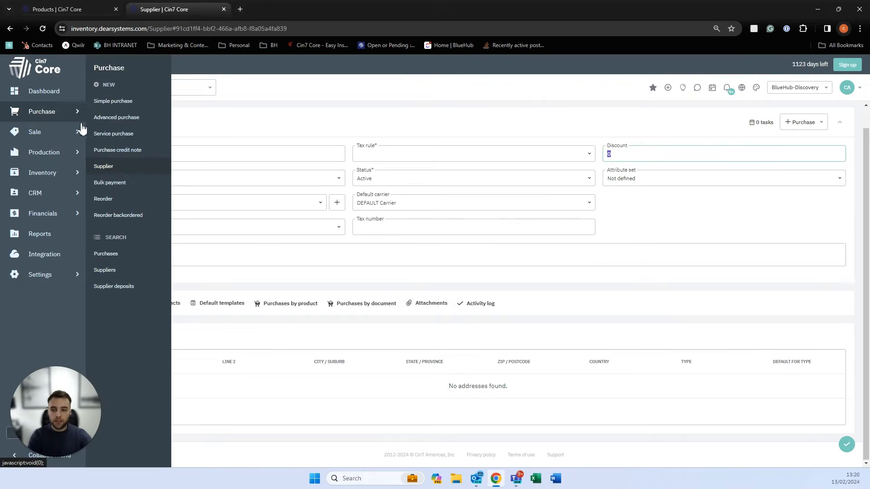
left_click(123, 252)
left_click(473, 89)
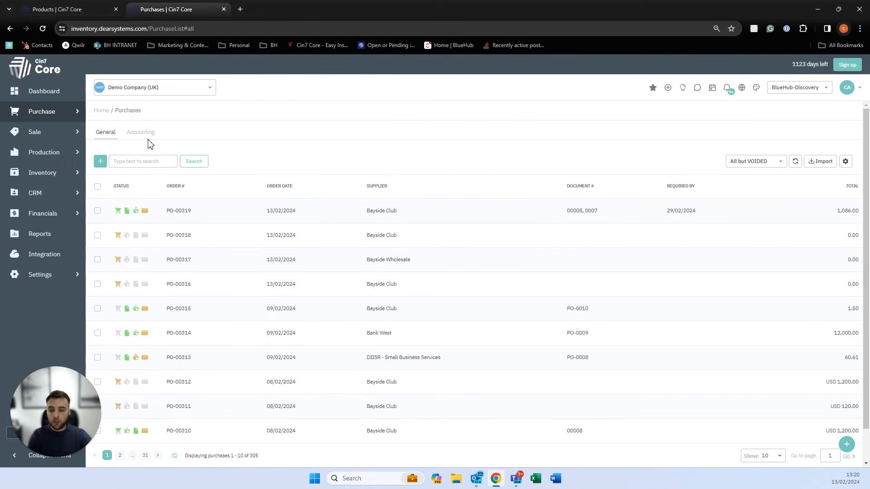
- Filter the purchase list by Awaiting delivery, Billing and Draft orders in turn
left_click(752, 160)
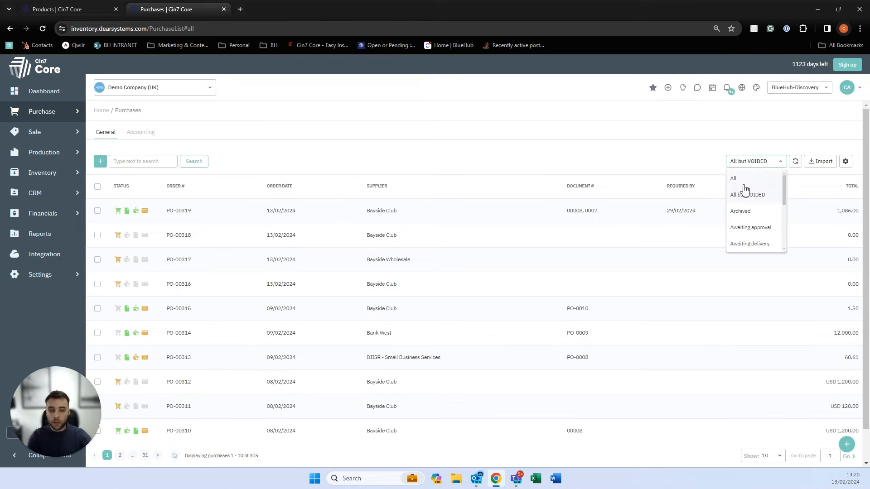
left_click(740, 244)
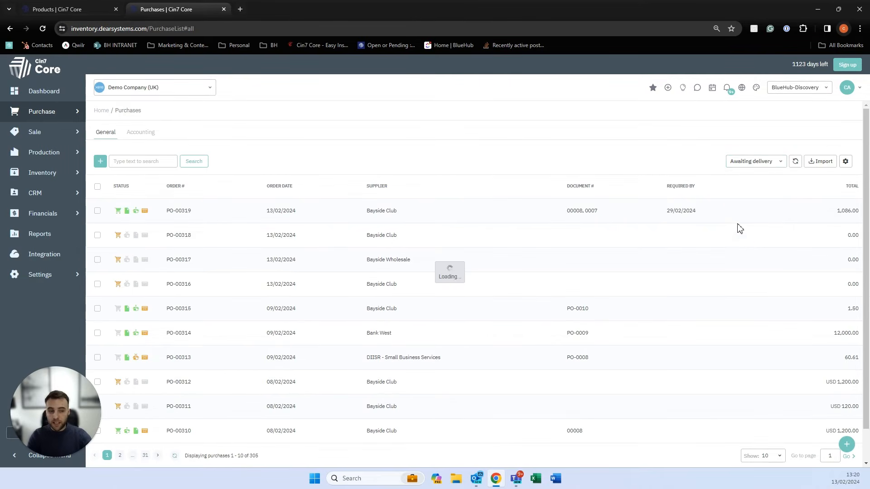
left_click(766, 161)
scroll(752, 199, "down", 3)
scroll(745, 190, "up", 3)
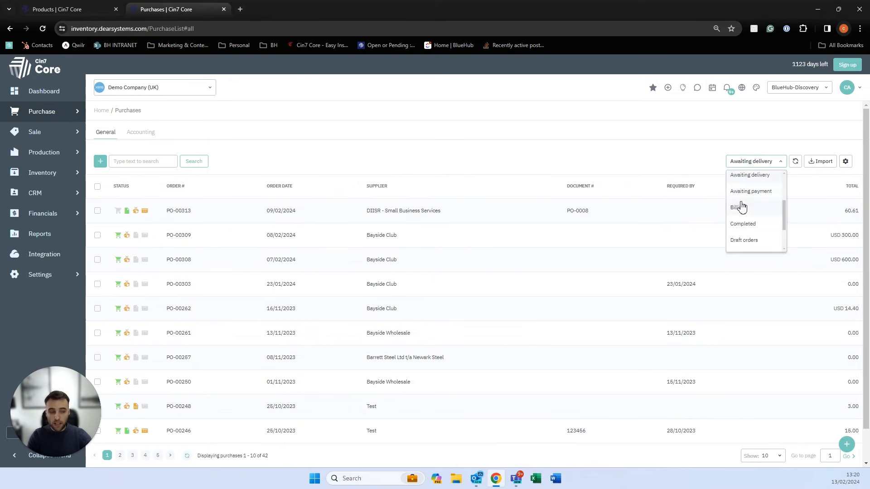
left_click(740, 205)
scroll(753, 192, "up", 1)
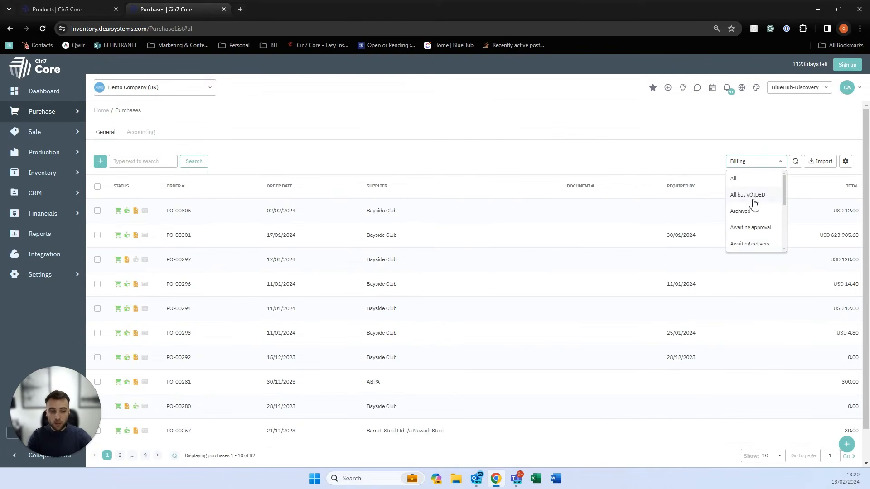
scroll(753, 202, "down", 3)
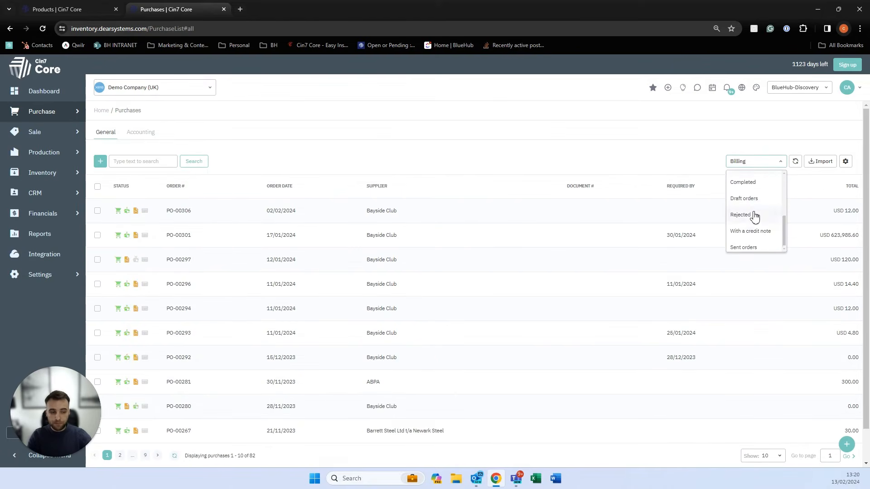
left_click(748, 201)
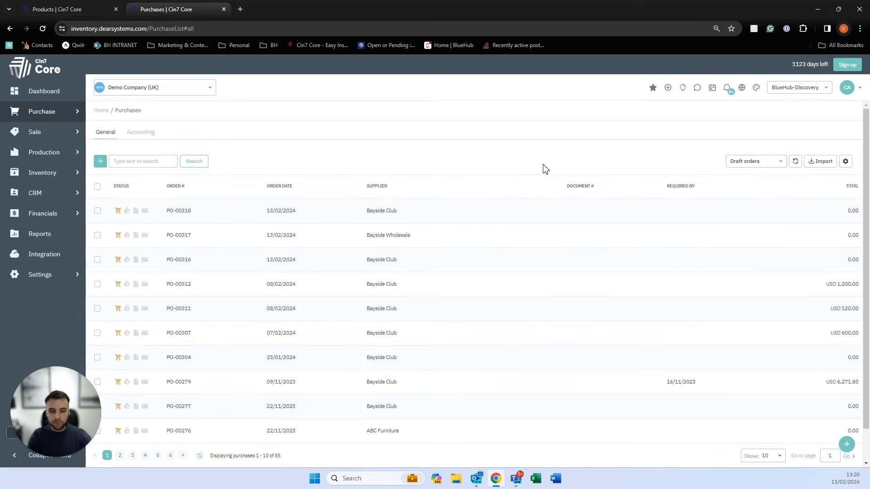
- Create a new simple purchase and choose Bayside Club as its supplier
left_click(101, 162)
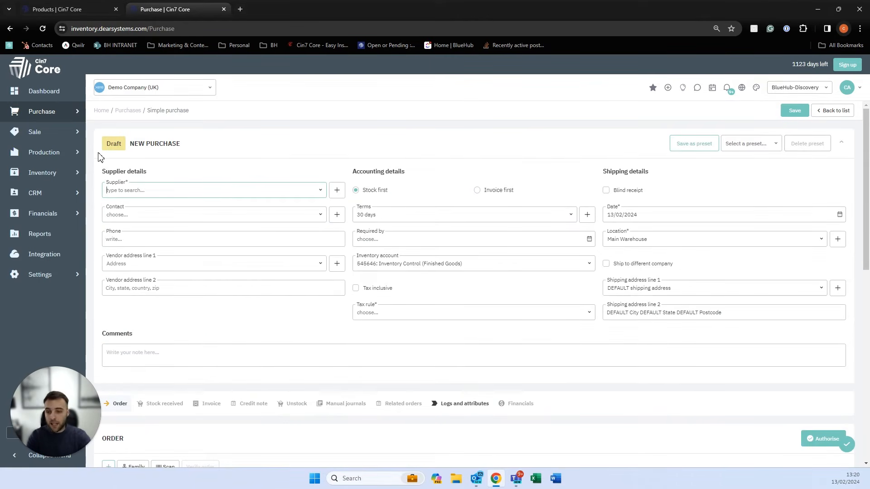
left_click(317, 190)
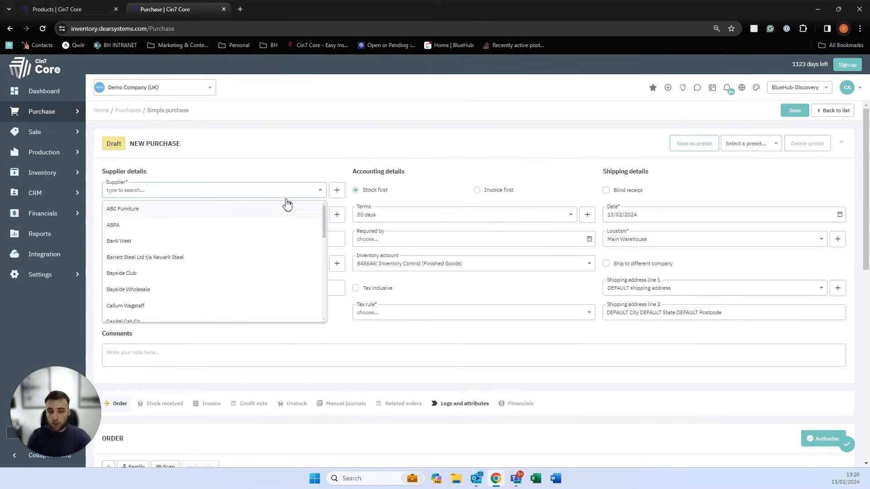
left_click(304, 176)
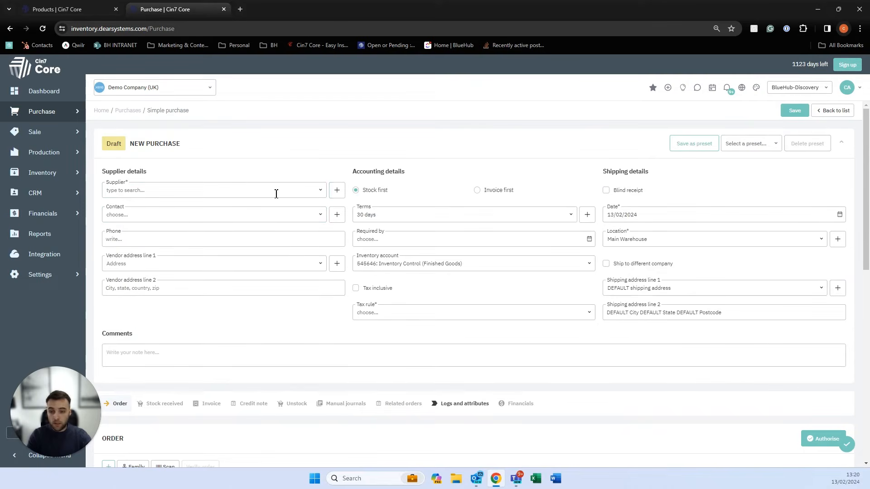
type("baysude")
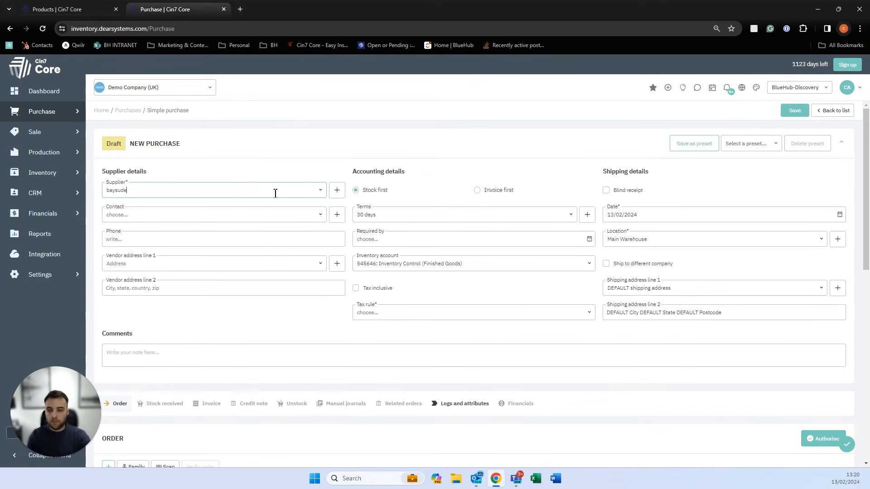
key("BackSpace")
key("BackSpace")
key("BackSpace")
type("idde")
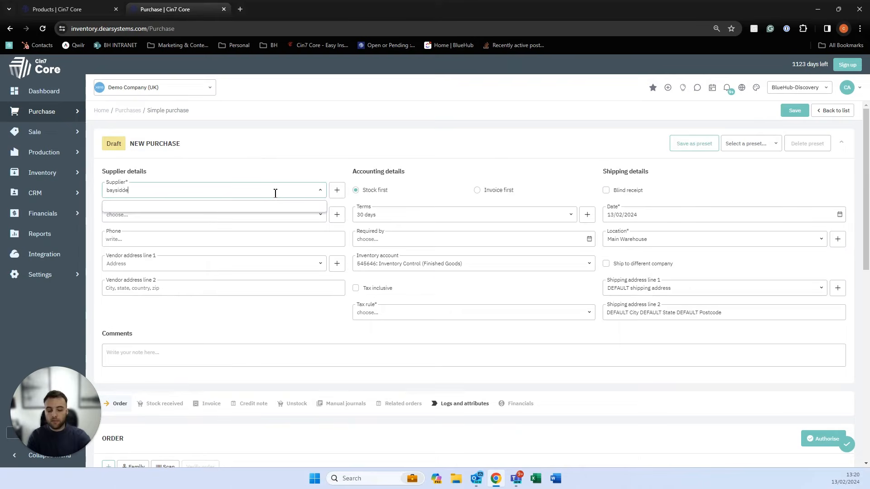
key("BackSpace")
key("BackSpace")
type("e")
left_click(257, 208)
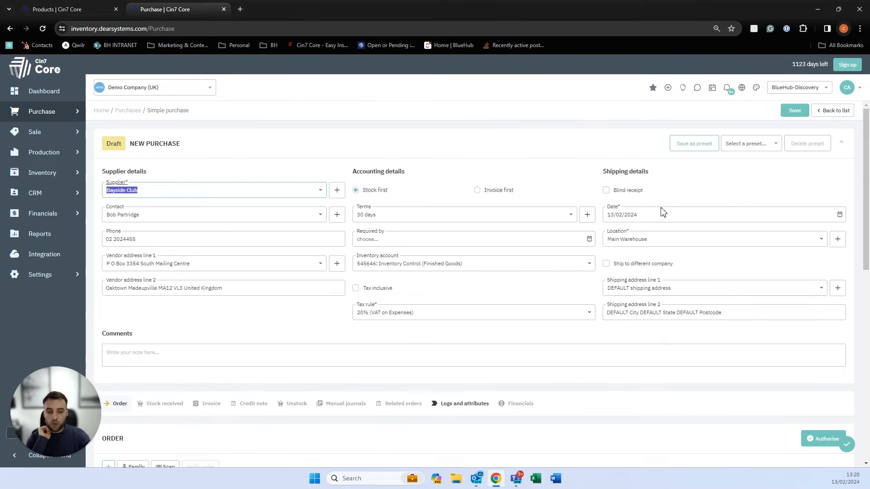
- Set the purchase's required-by date to 15/02/2024 and view its order section
left_click(589, 240)
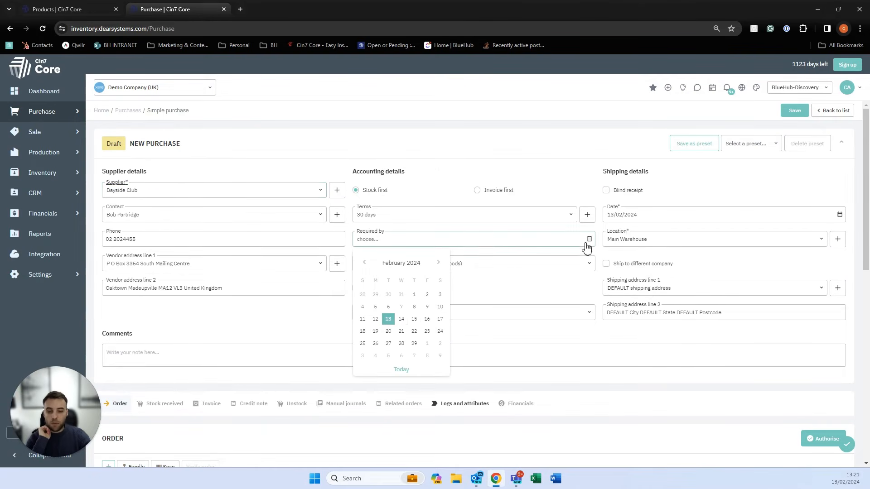
left_click(413, 320)
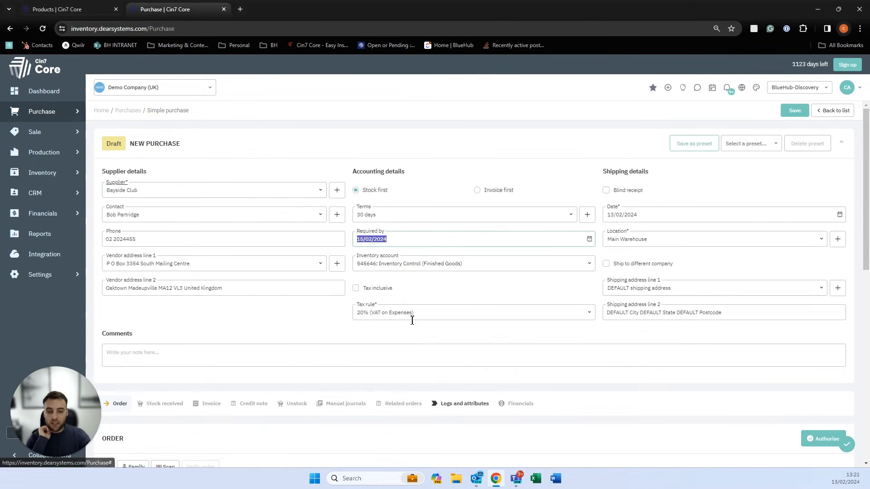
scroll(320, 328, "down", 3)
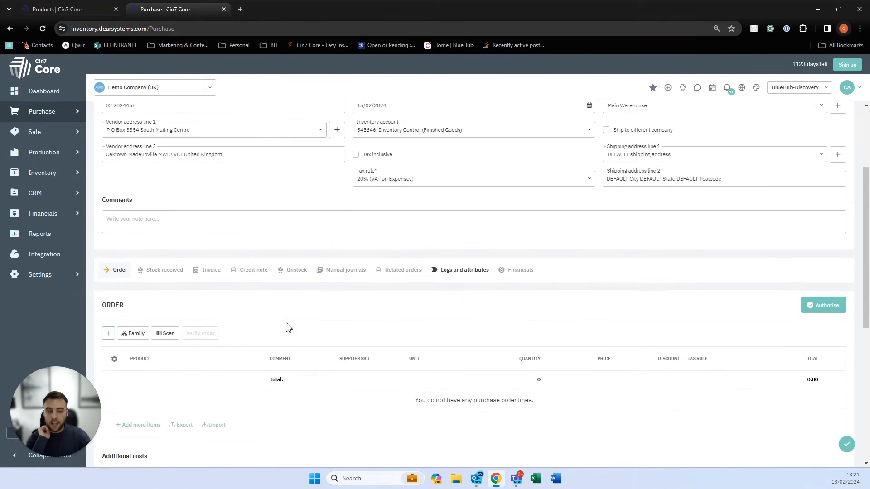
scroll(156, 331, "down", 1)
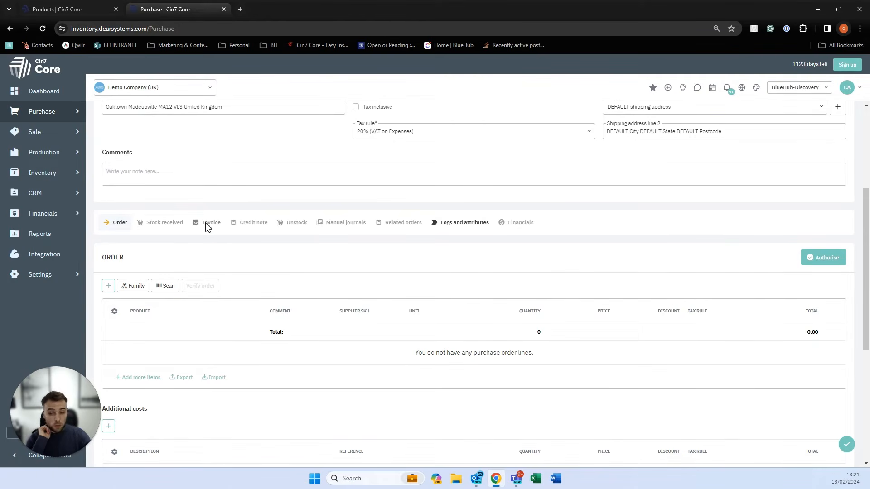
- Switch the purchase to invoice first to compare the stage order, and return it to stock first
scroll(207, 227, "up", 3)
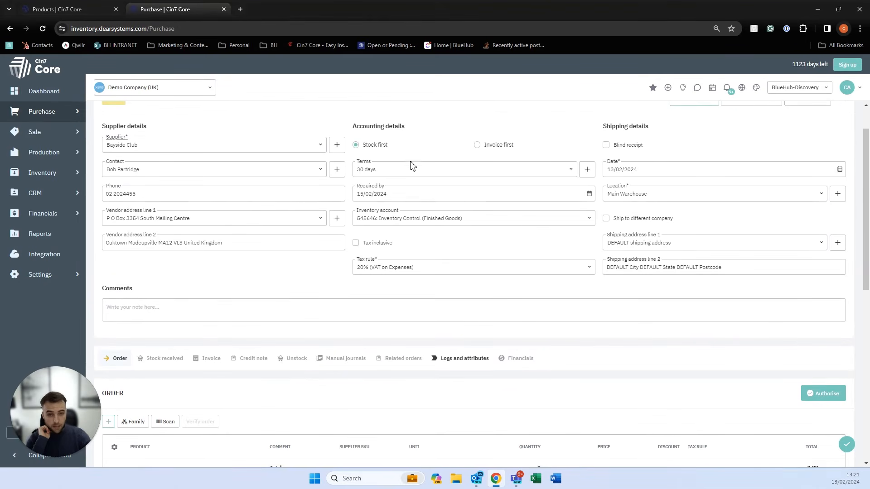
left_click(477, 146)
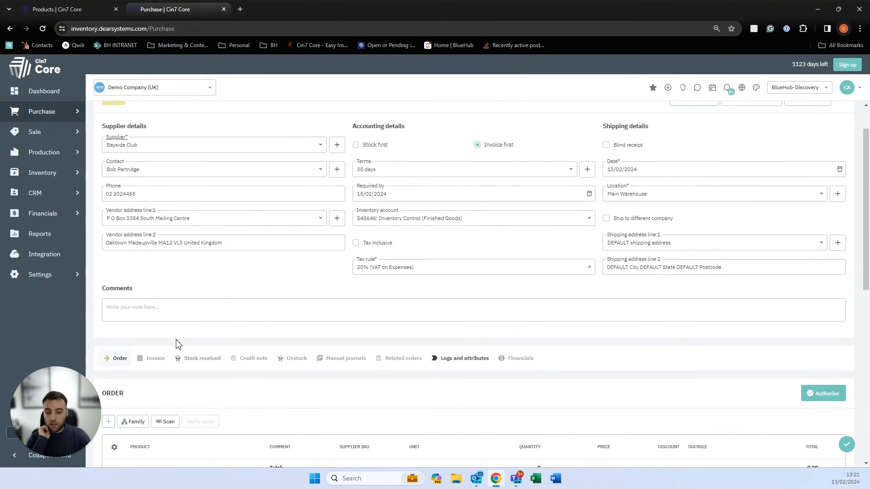
left_click(357, 146)
- Add product 291511: 1.7mm FRAME LOCK WEDGE to the order lines with a quantity of 20
scroll(235, 264, "down", 3)
left_click(109, 285)
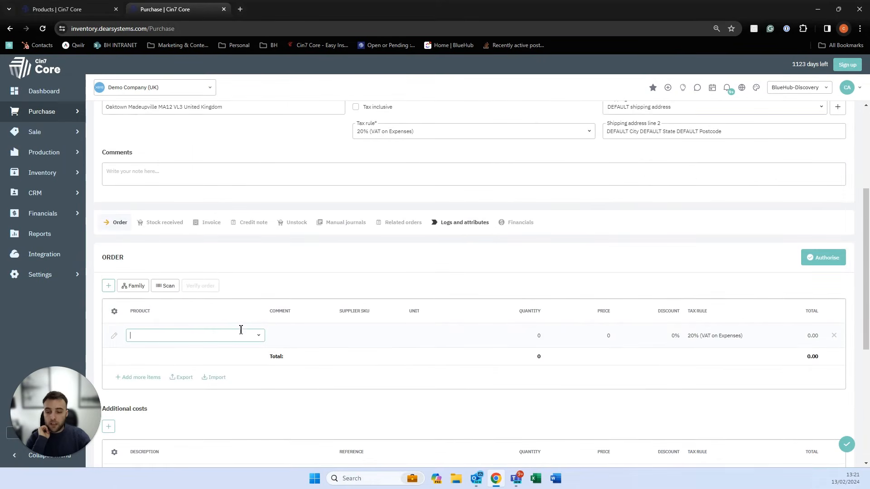
left_click(259, 338)
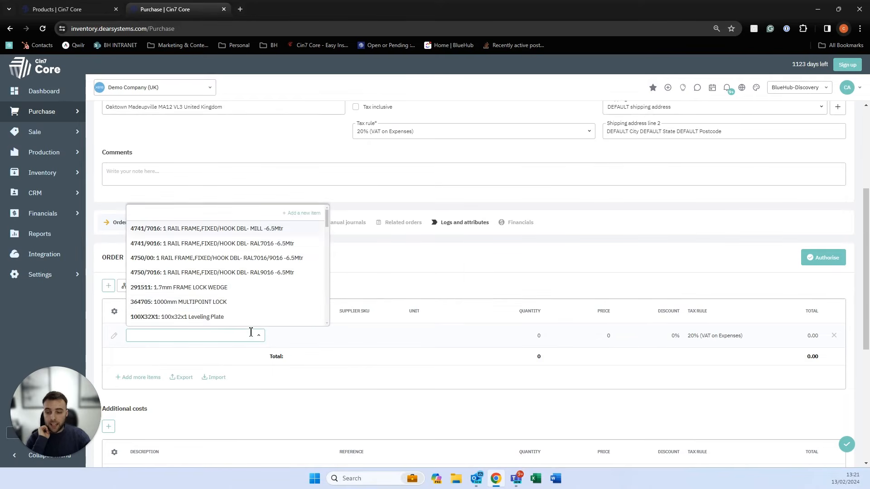
left_click(220, 289)
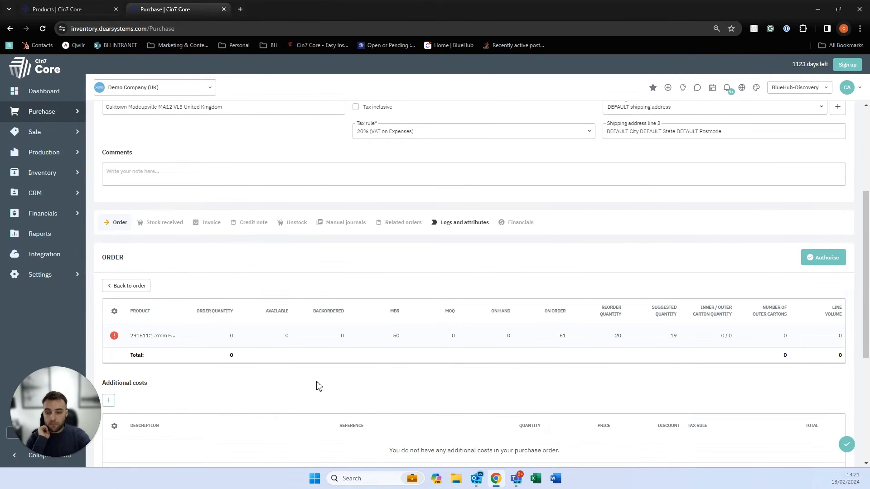
left_click(125, 285)
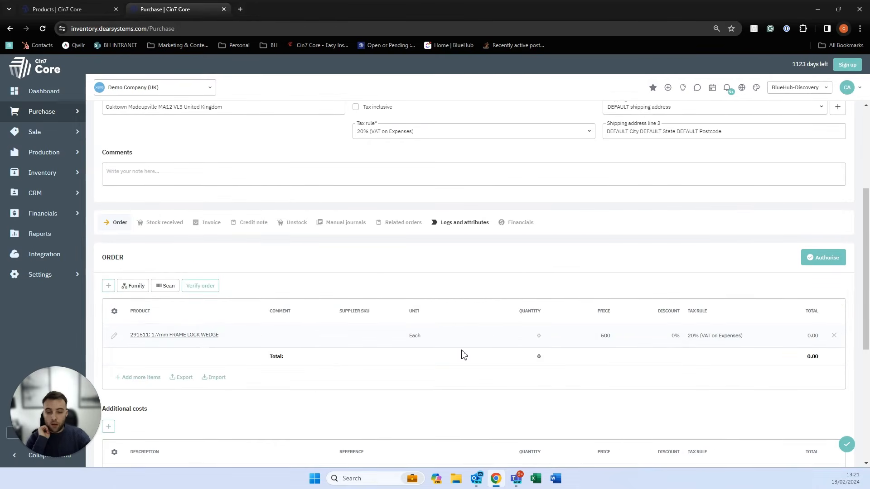
left_click(541, 336)
type("20")
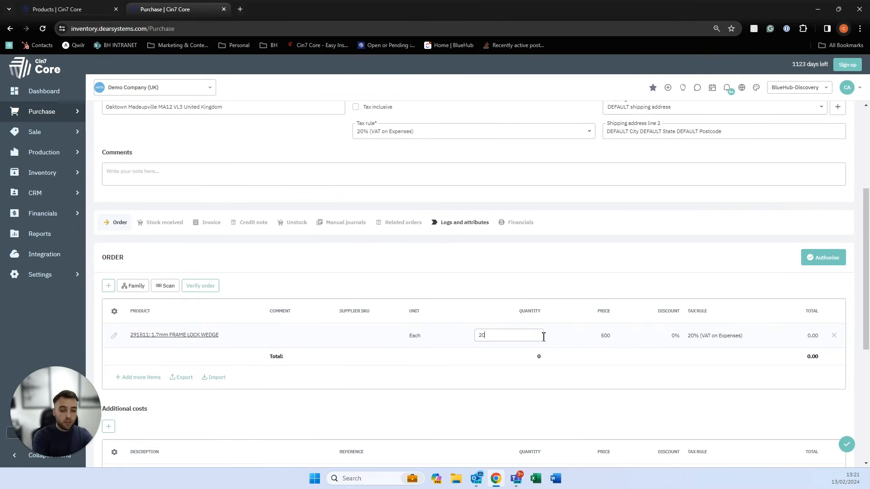
left_click(533, 387)
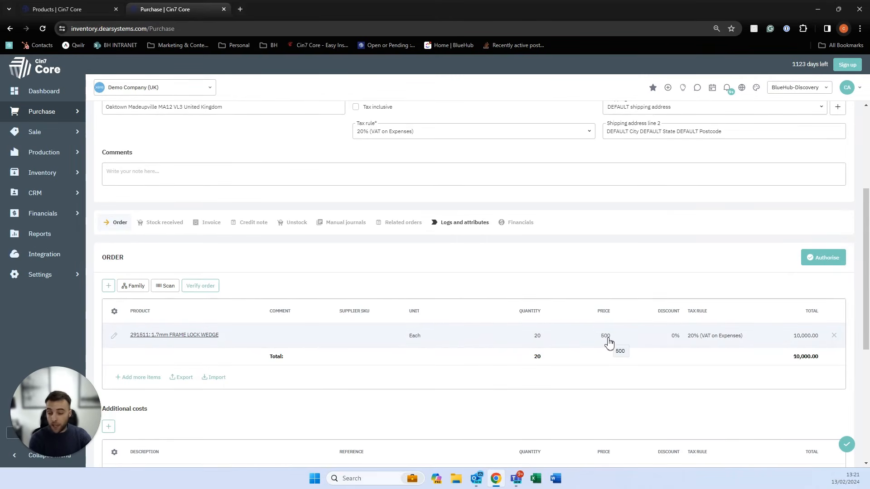
- Verify the order to examine the wedge's stock and reorder quantities, and return to the order lines
scroll(609, 343, "down", 1)
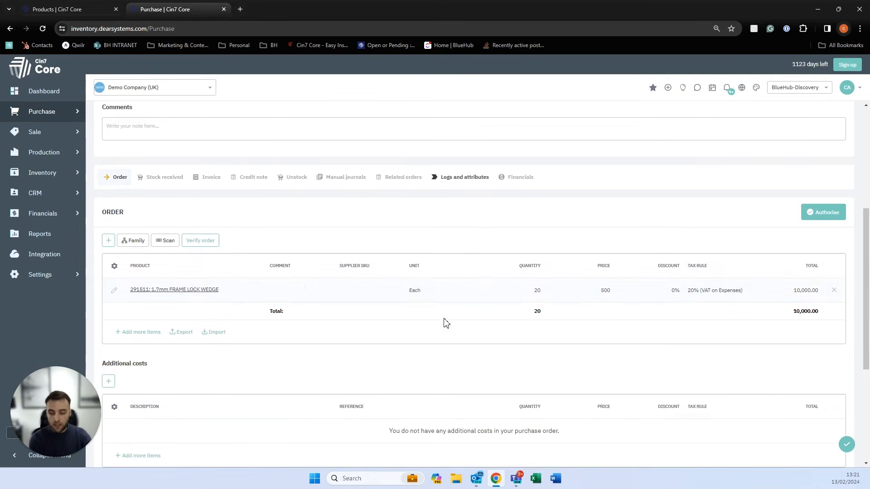
left_click(211, 244)
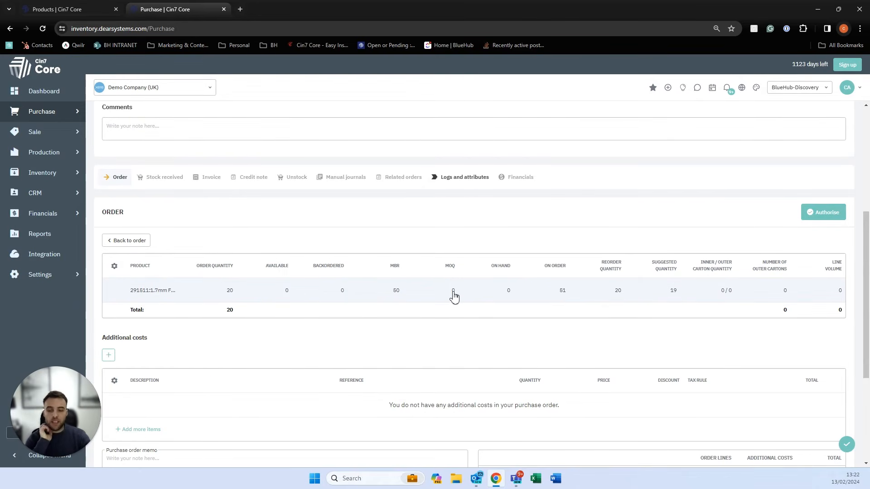
left_click(145, 243)
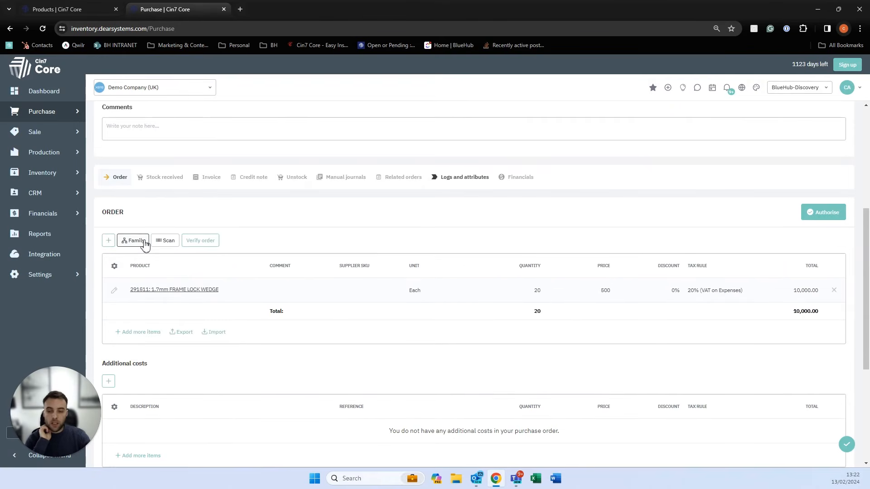
- Save the draft purchase and preview the purchase order email to Bayside Club without sending it
left_click(843, 447)
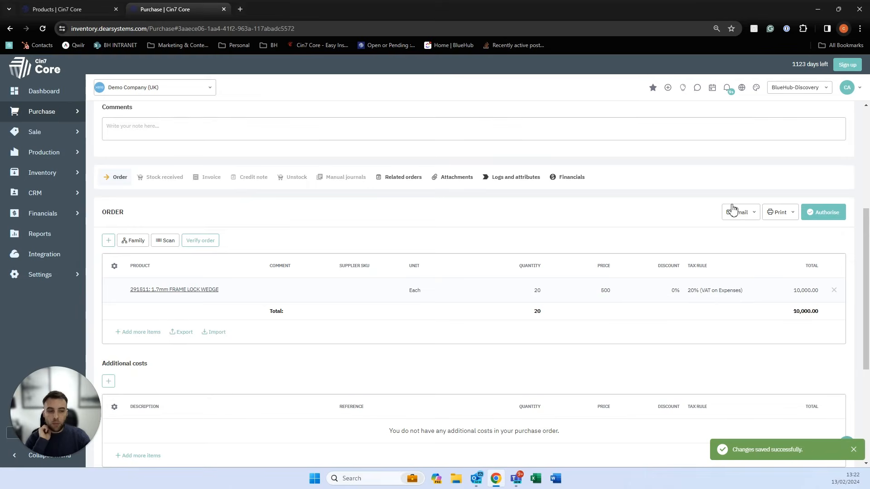
left_click(732, 212)
left_click(714, 237)
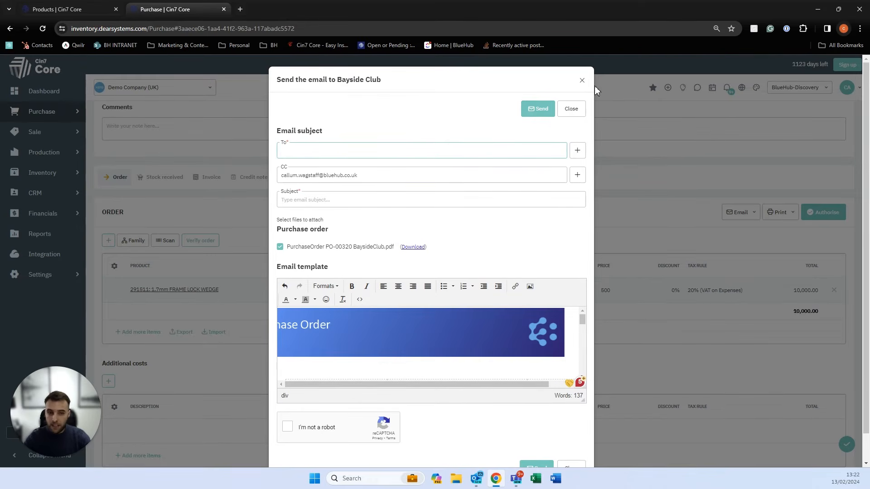
left_click(581, 81)
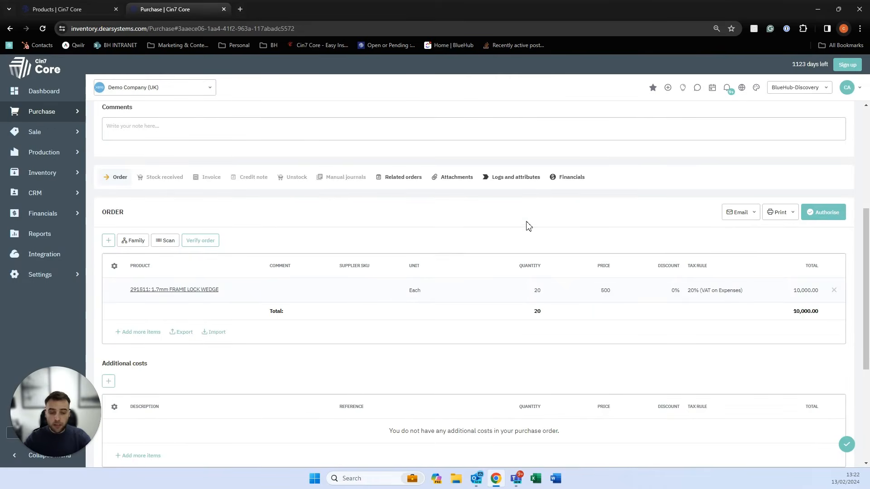
- Set the frame lock wedge line to quantity 15 and price 455, and authorise the order
left_click(544, 288)
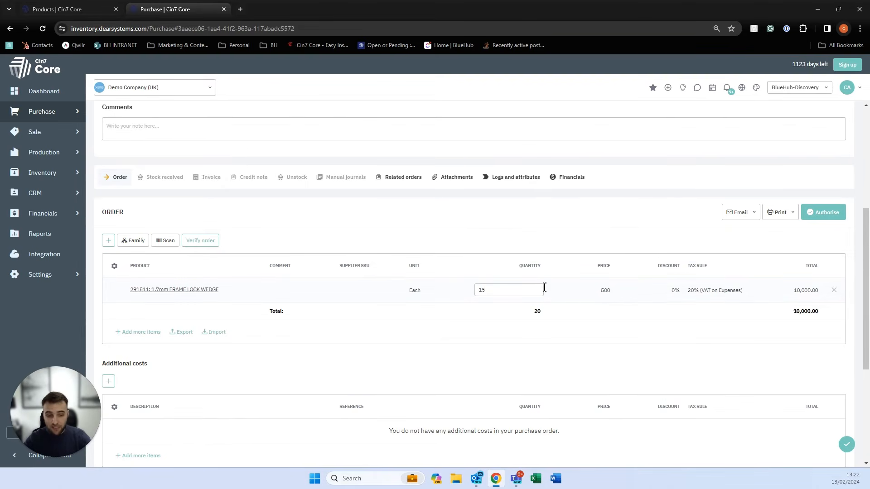
left_click(543, 335)
left_click(600, 292)
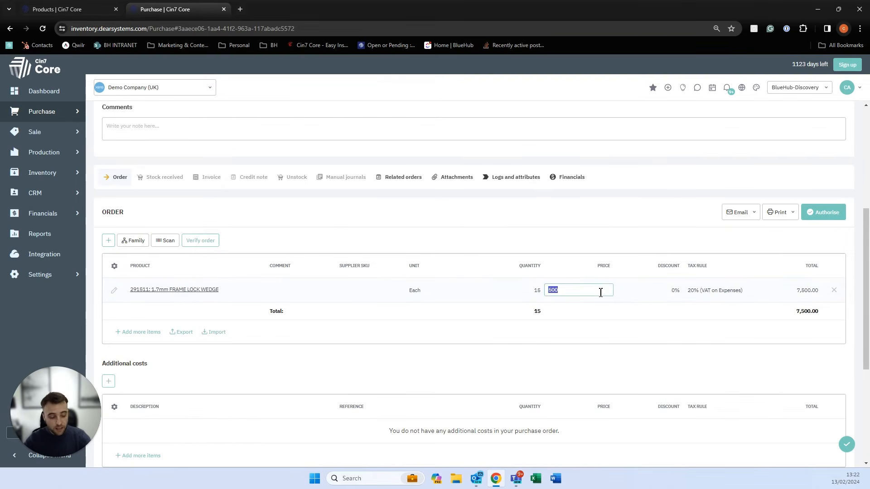
type("455")
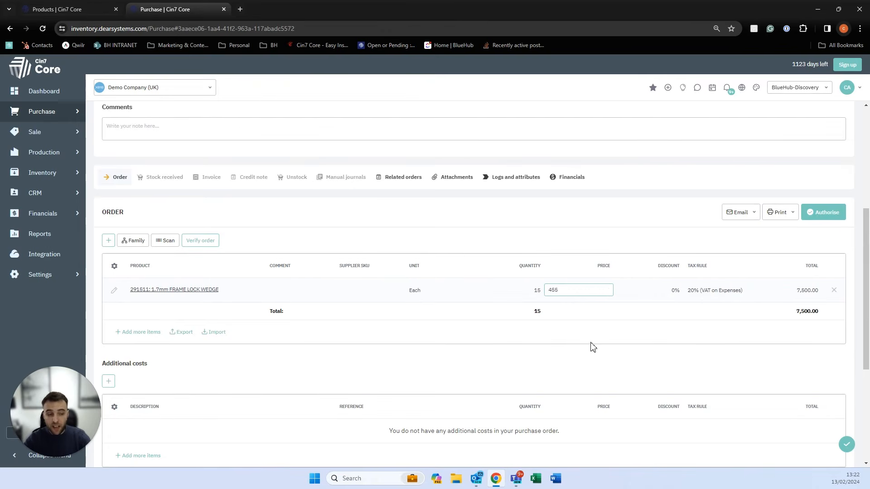
left_click(592, 347)
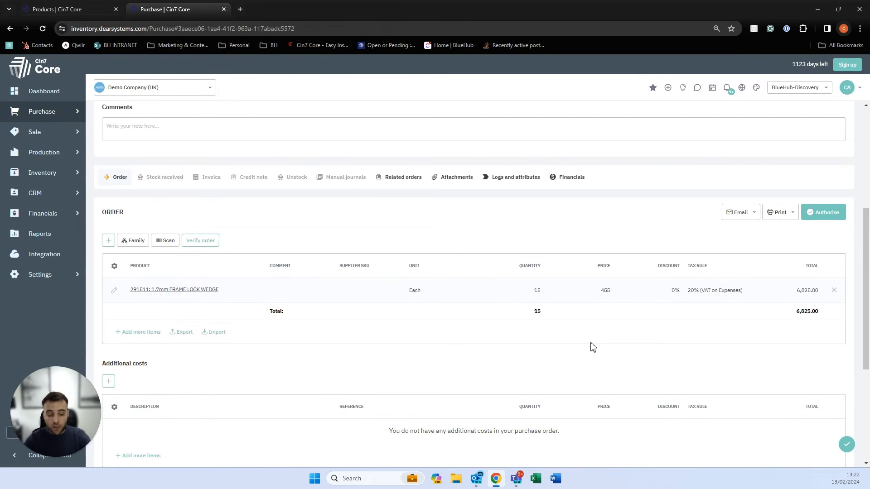
left_click(809, 215)
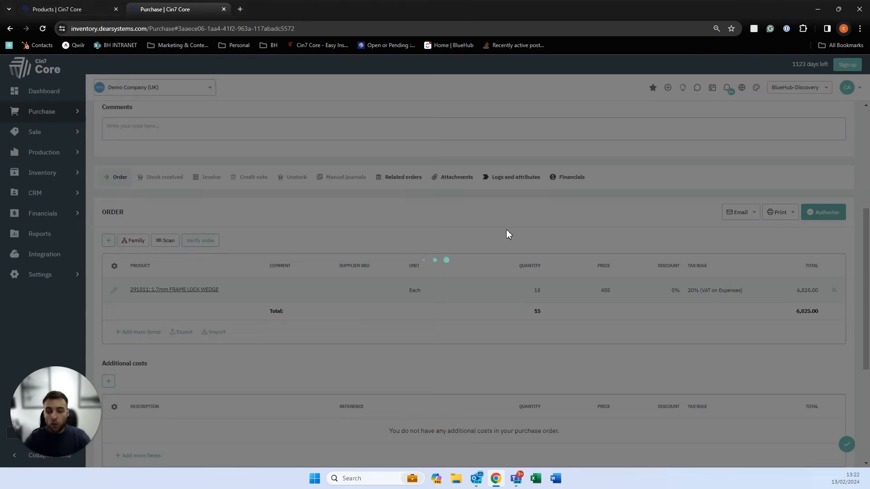
- Open the purchase's stock received section and view the documents it can print
scroll(507, 234, "up", 5)
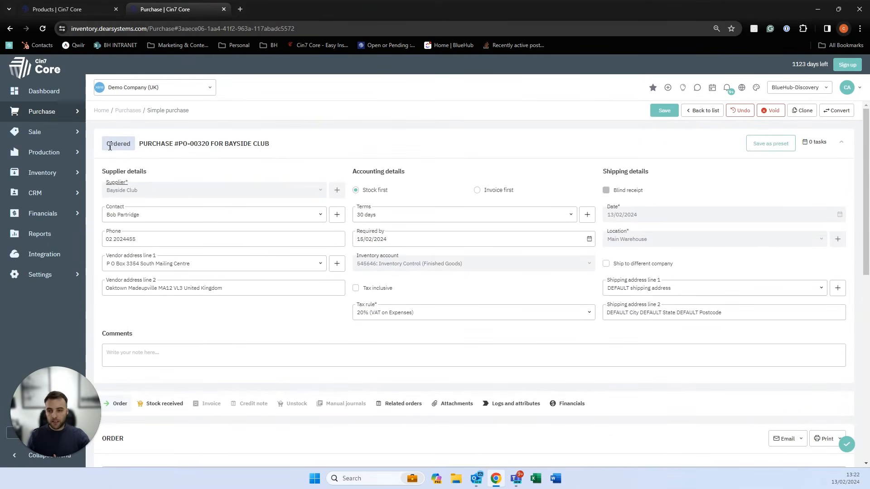
scroll(118, 146, "down", 3)
left_click(165, 269)
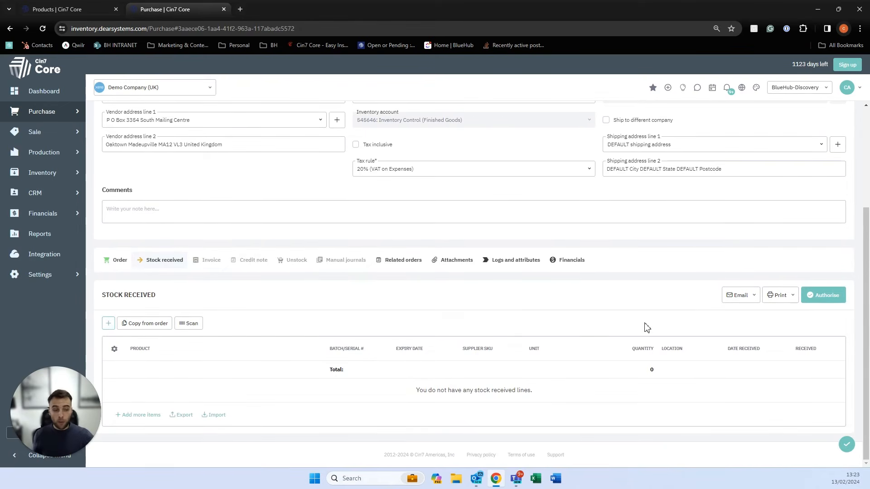
left_click(787, 297)
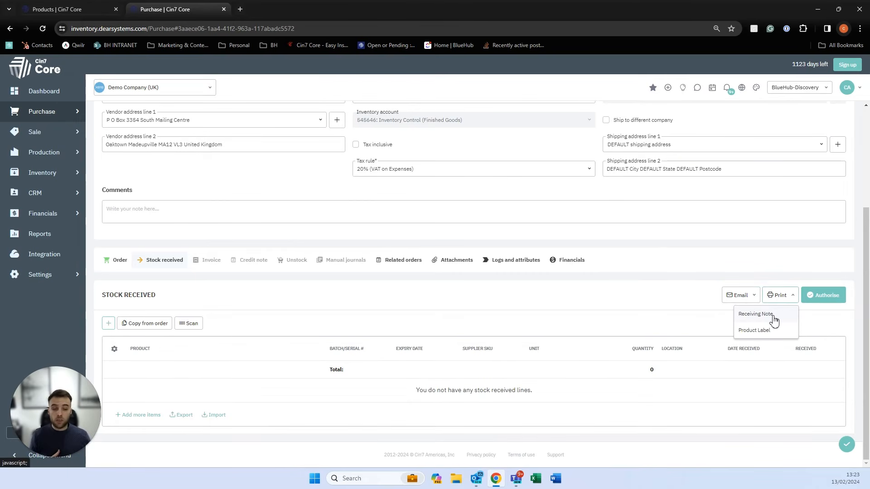
- Fill the stock received lines by copying the frame lock wedge from the order
left_click(109, 324)
left_click(318, 376)
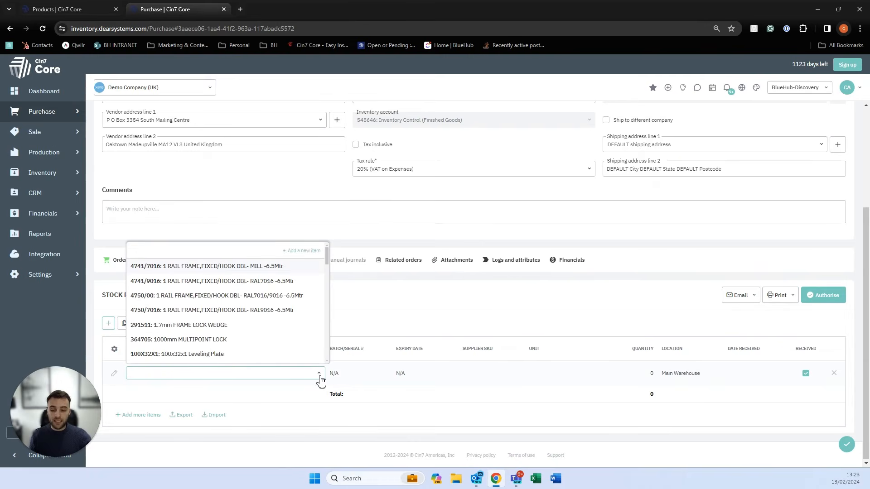
left_click(335, 329)
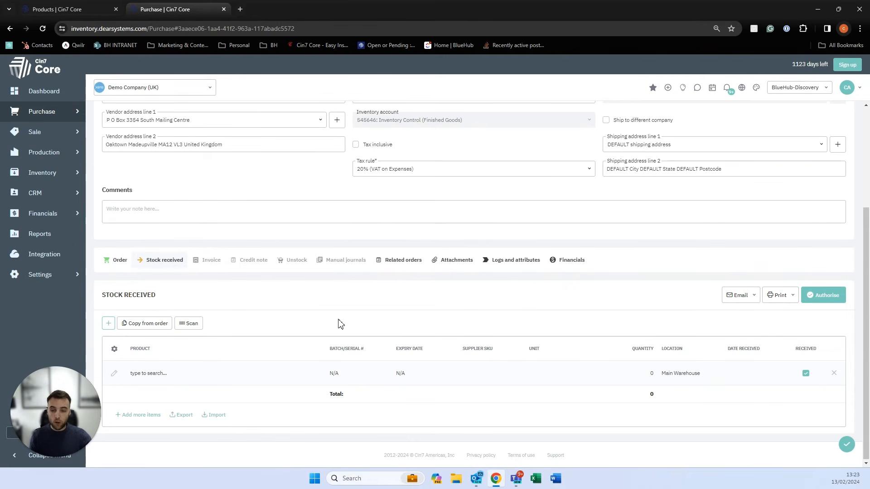
left_click(157, 330)
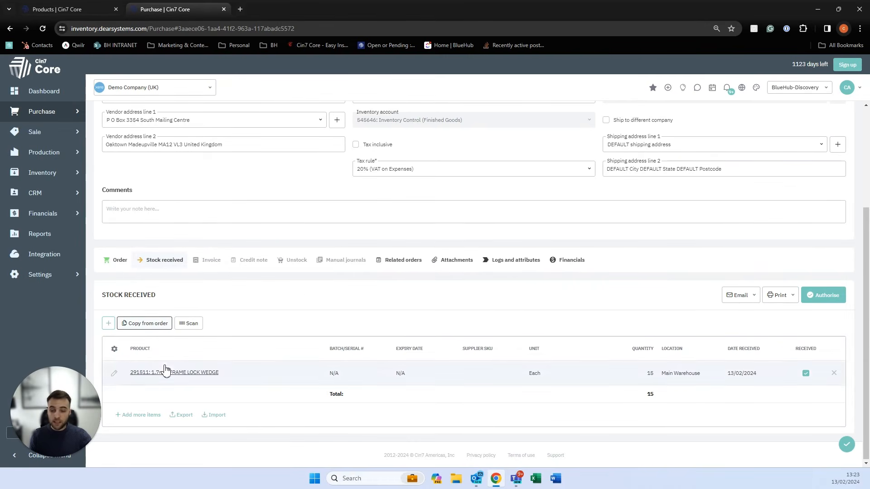
mouse_move(164, 375)
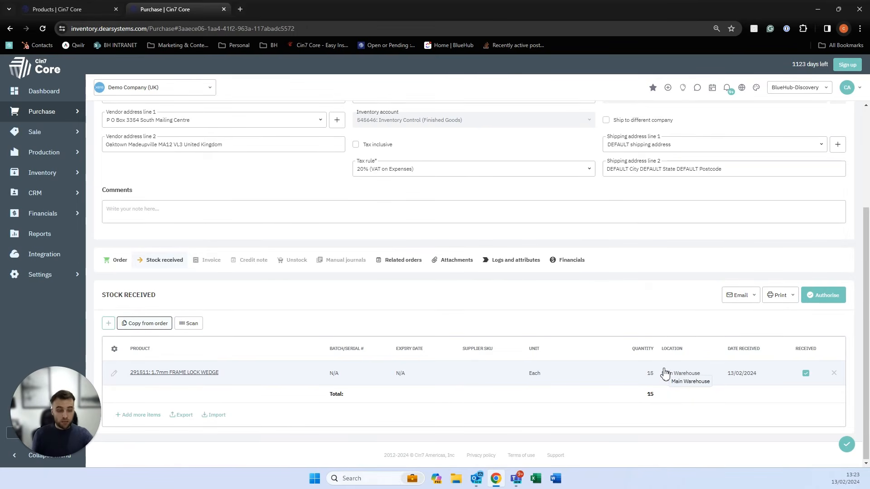
- Convert the Bayside Club simple purchase into an advanced purchase
scroll(666, 373, "up", 2)
scroll(665, 373, "up", 2)
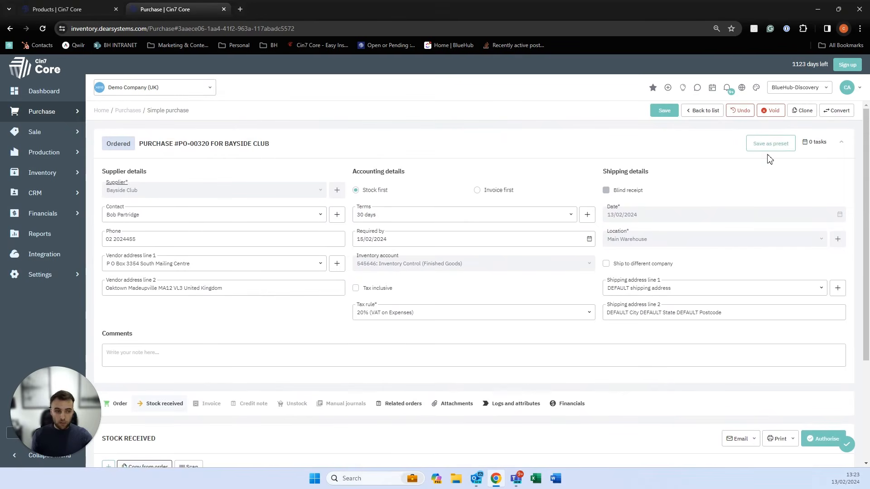
left_click(835, 112)
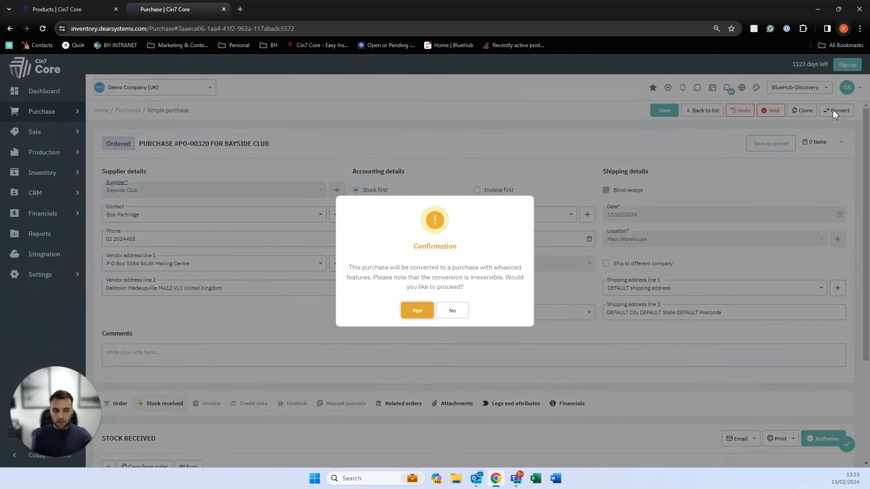
left_click(404, 312)
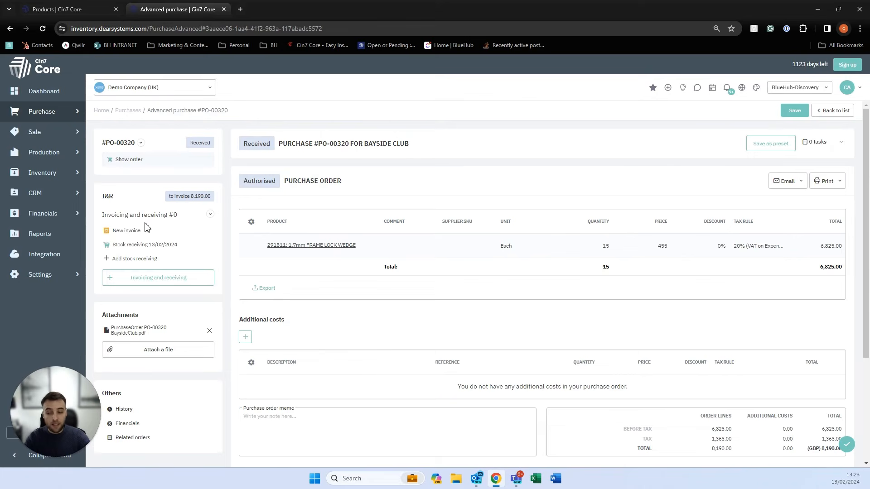
- Set the frame lock wedge's put away quantity to 8 in the 13/02/2024 stock receiving and save the purchase
left_click(142, 246)
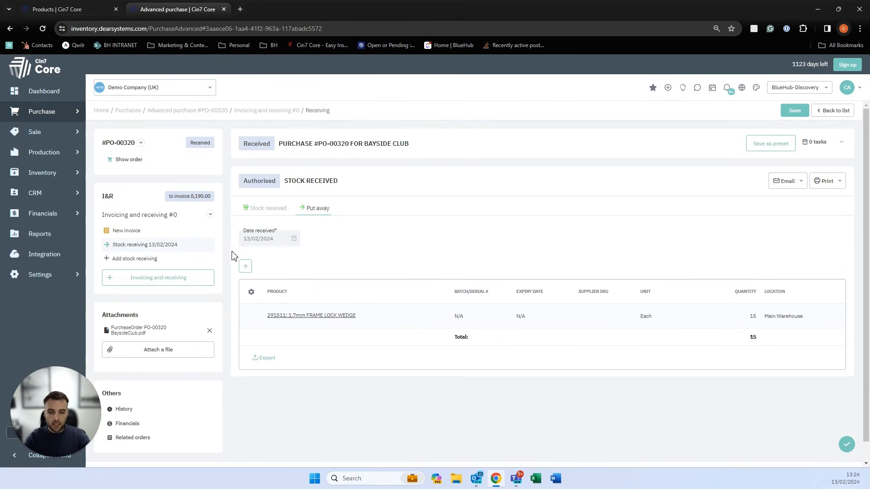
left_click(754, 320)
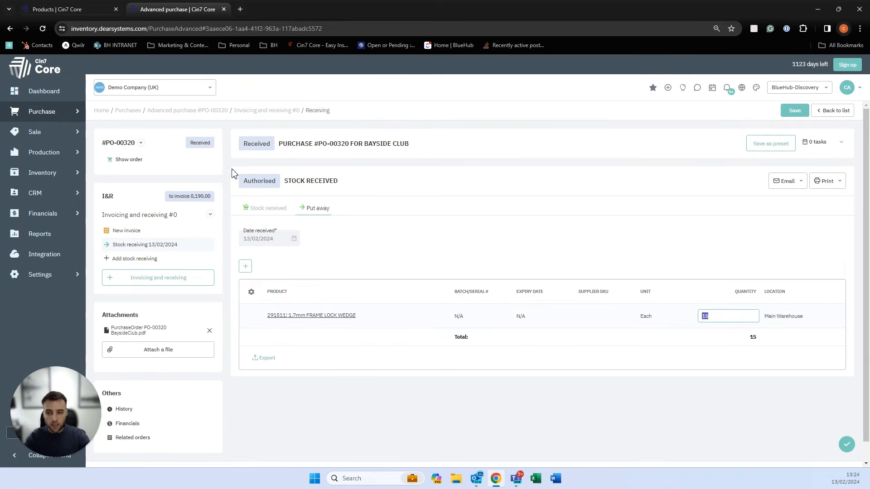
left_click(119, 162)
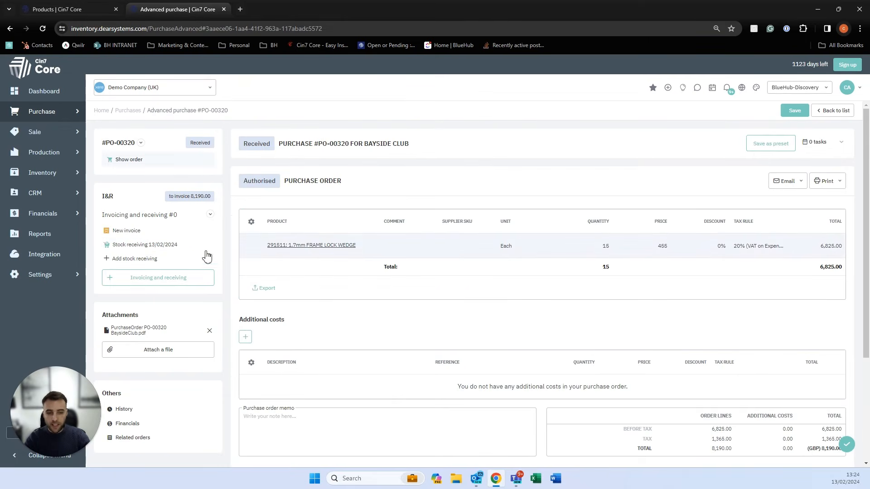
left_click(148, 247)
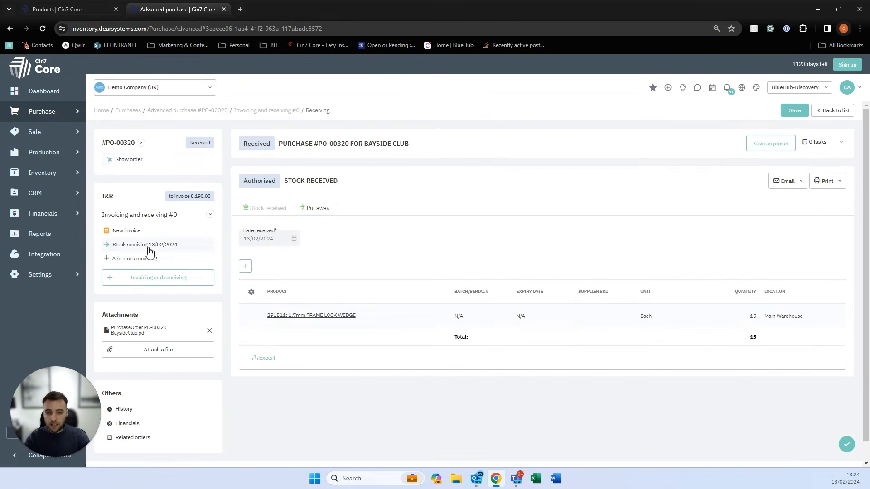
left_click(755, 319)
left_click(736, 368)
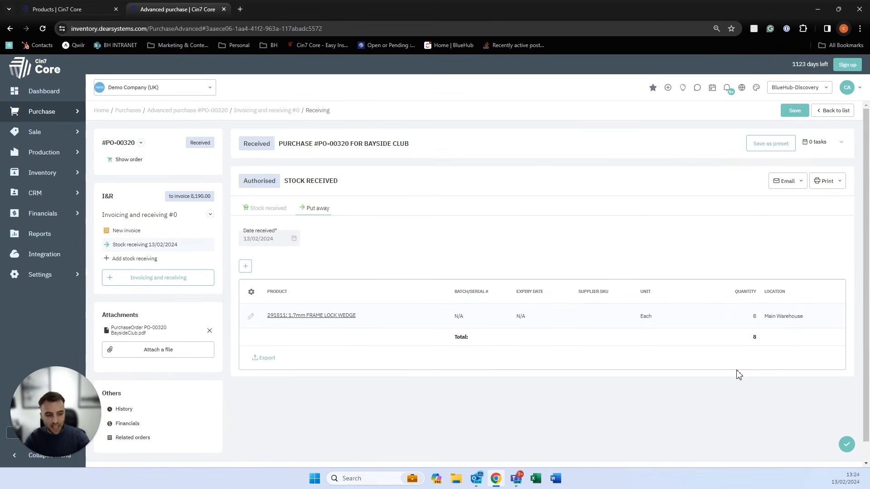
left_click_drag(836, 445, 842, 446)
left_click(841, 446)
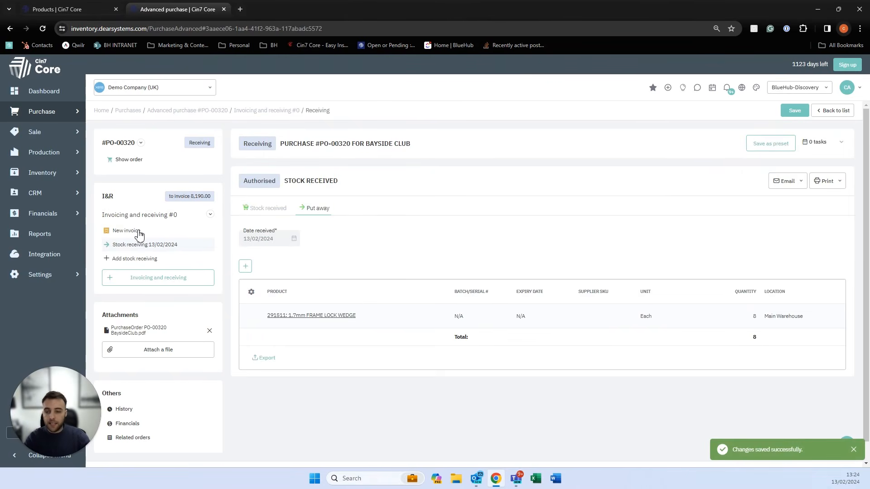
- Create purchase invoice 0008 dated 13/02/2024 with its lines copied from receiving, and authorise it
left_click(138, 232)
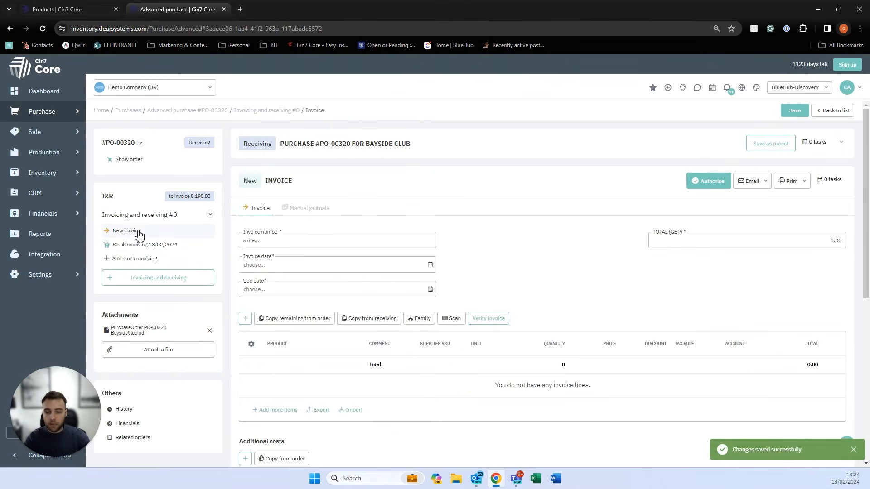
left_click(287, 239)
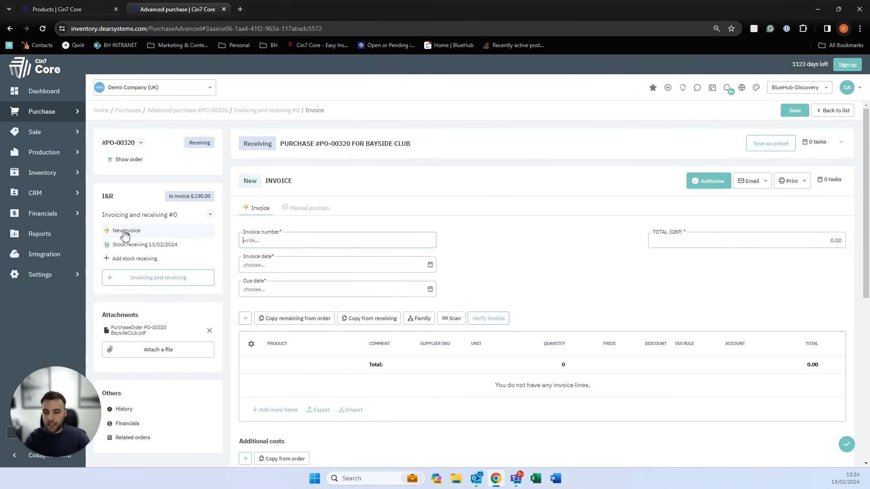
type("0008")
left_click(431, 265)
left_click(274, 342)
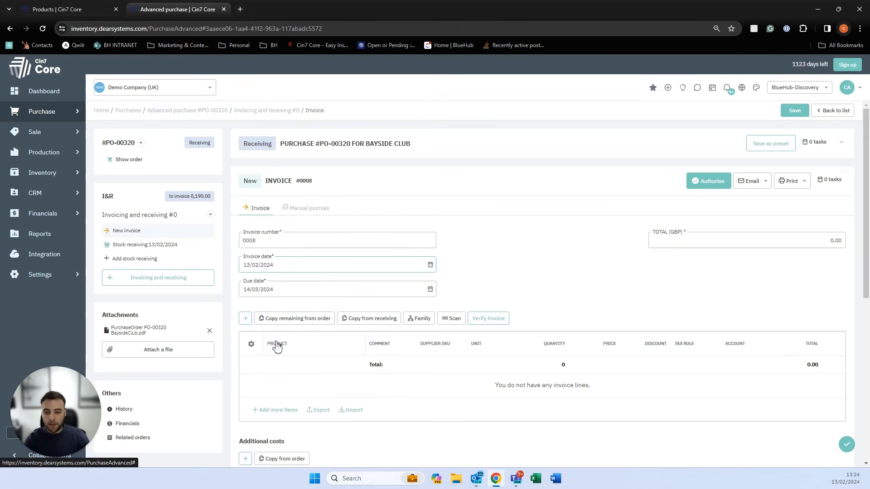
left_click(362, 324)
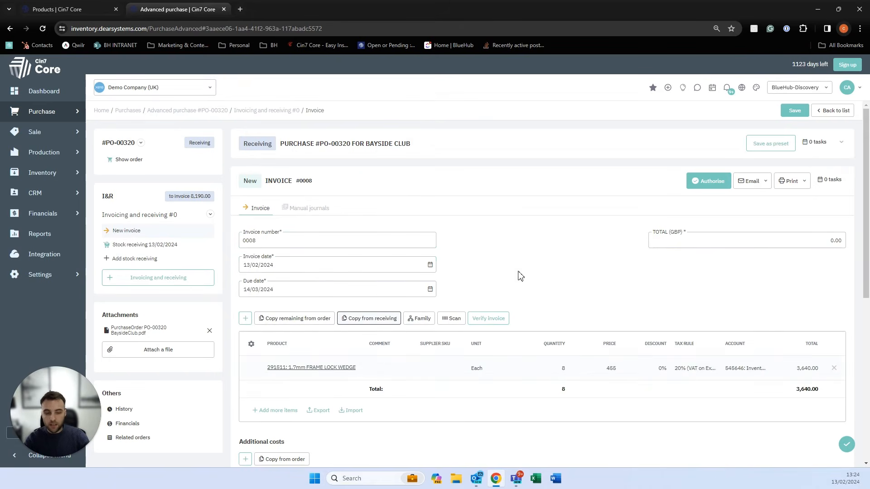
left_click(707, 182)
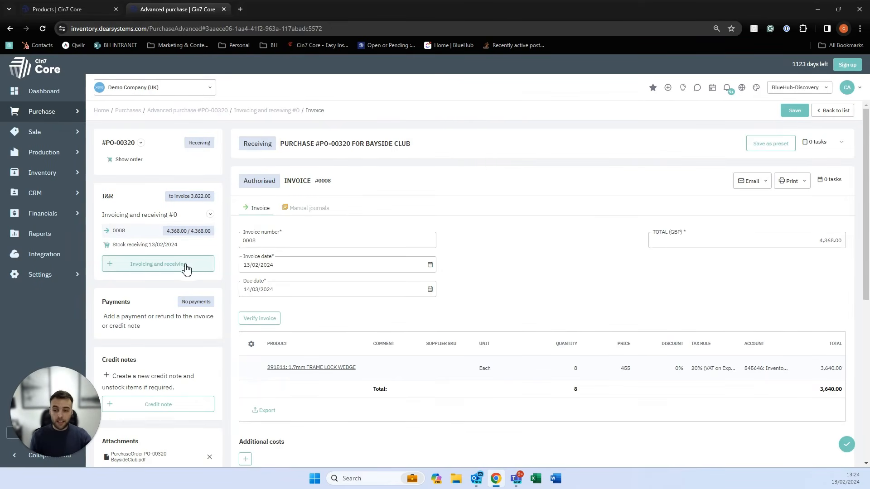
- Add a second invoicing and receiving with a stock receiving copied from the order, and authorise both its receipt and put away
left_click(150, 265)
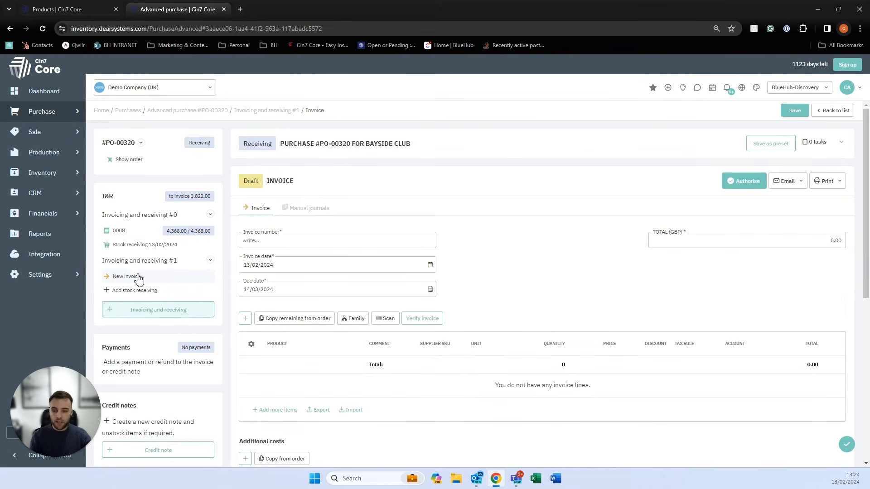
left_click(136, 290)
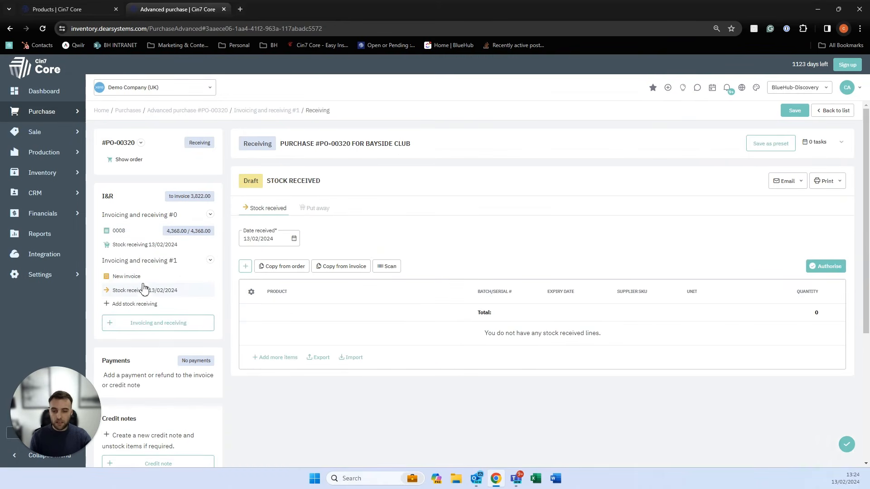
left_click(290, 268)
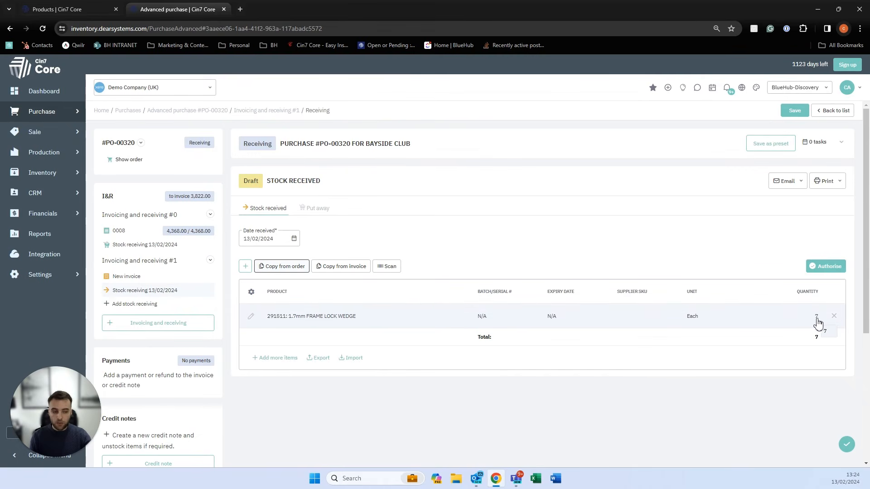
left_click(826, 268)
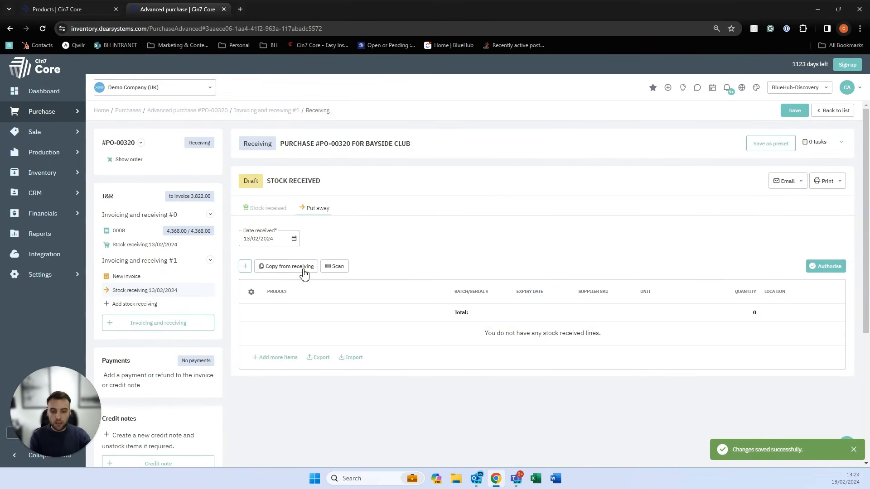
left_click(301, 267)
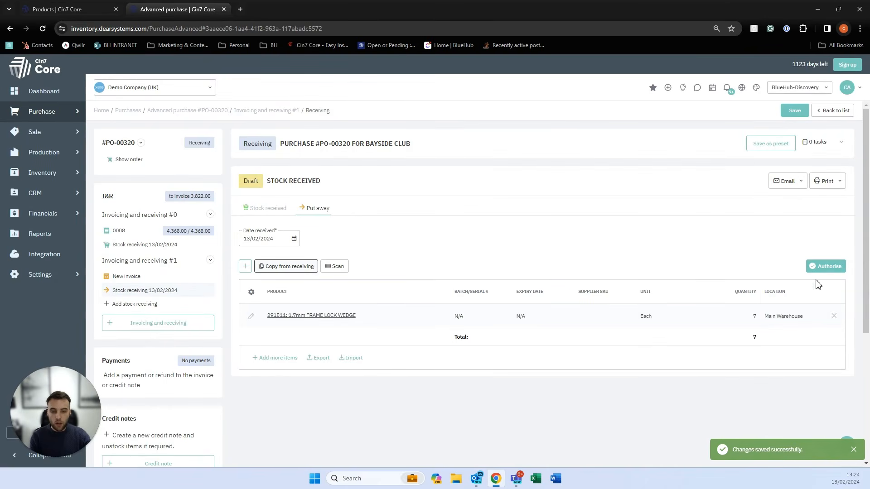
left_click(827, 268)
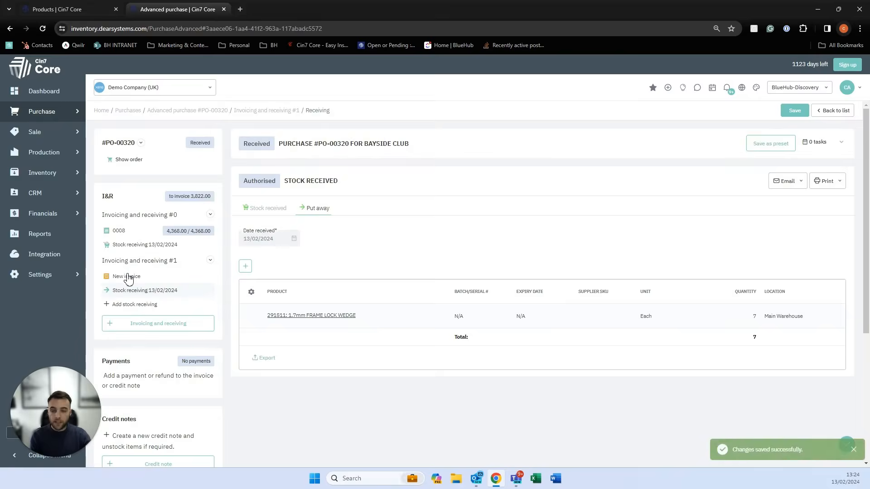
- Give the second invoice number 0000000, copy the remaining order lines into it and authorise it
left_click(129, 277)
left_click(263, 241)
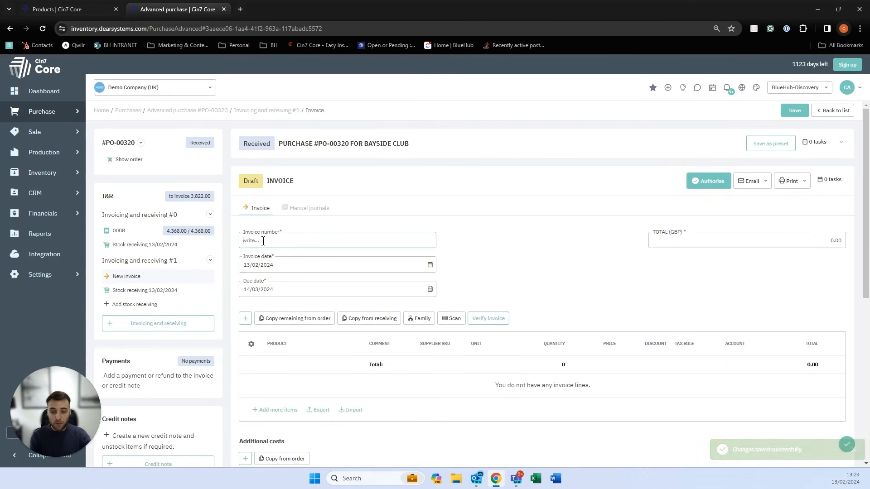
type("0000000")
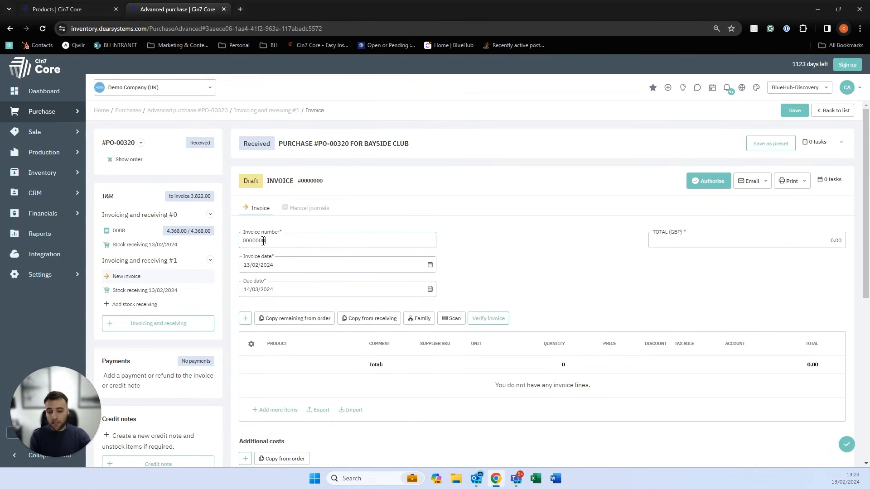
left_click(352, 317)
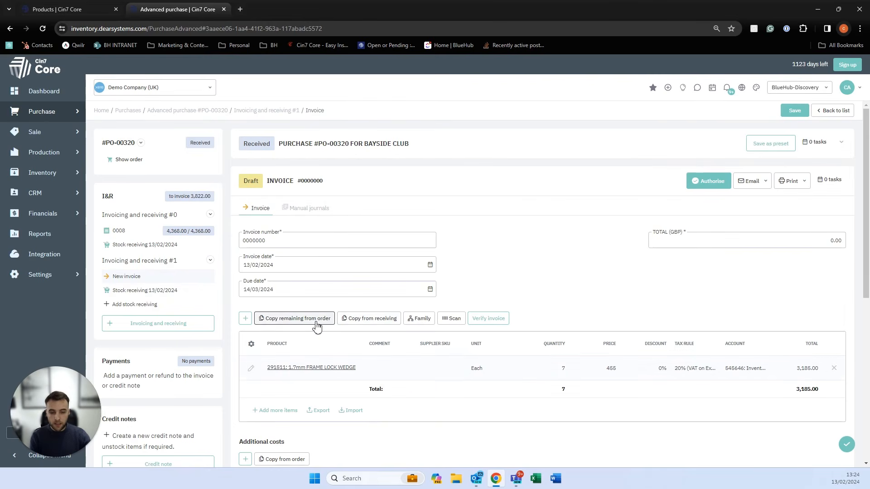
left_click(703, 183)
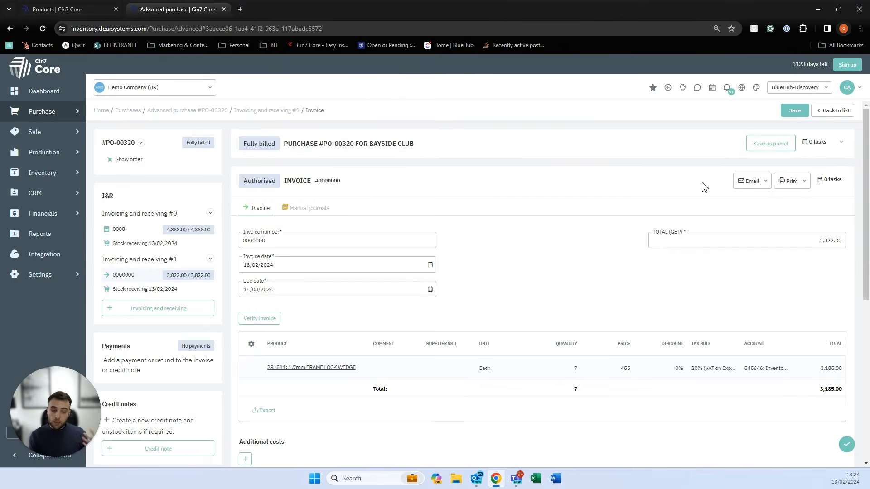
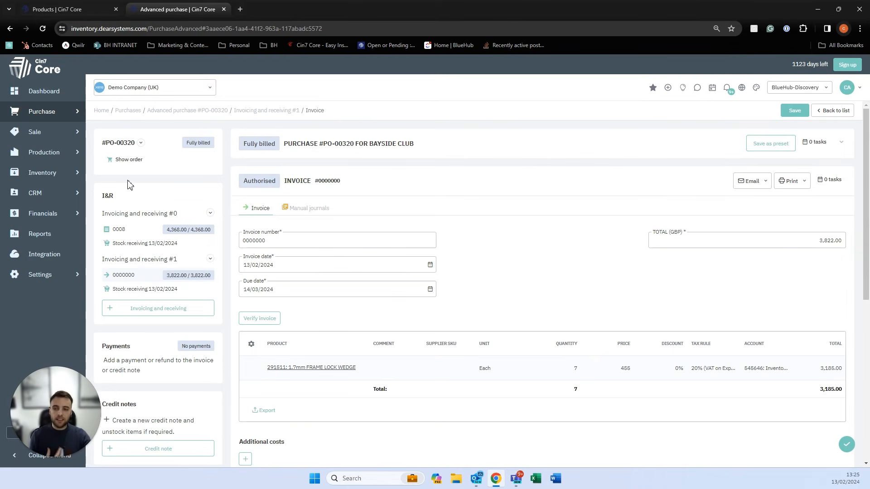
- Start a new stocktake and look at its expense account choices without selecting one
left_click(83, 180)
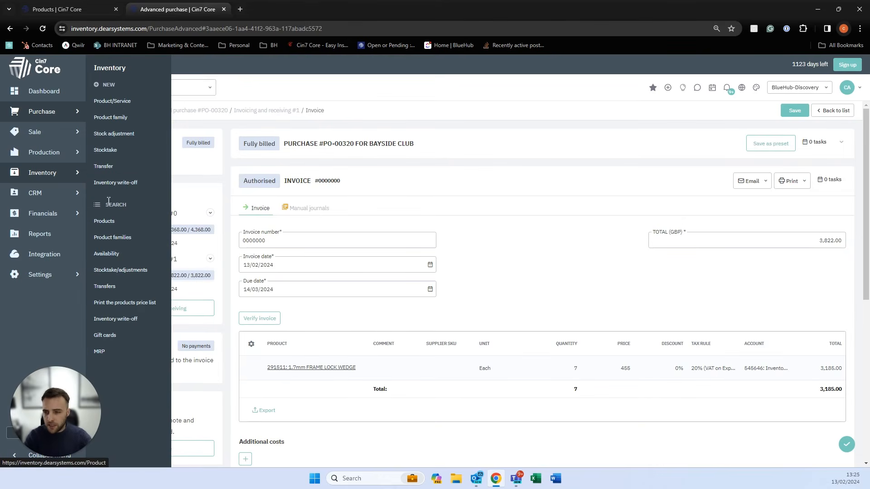
left_click(114, 150)
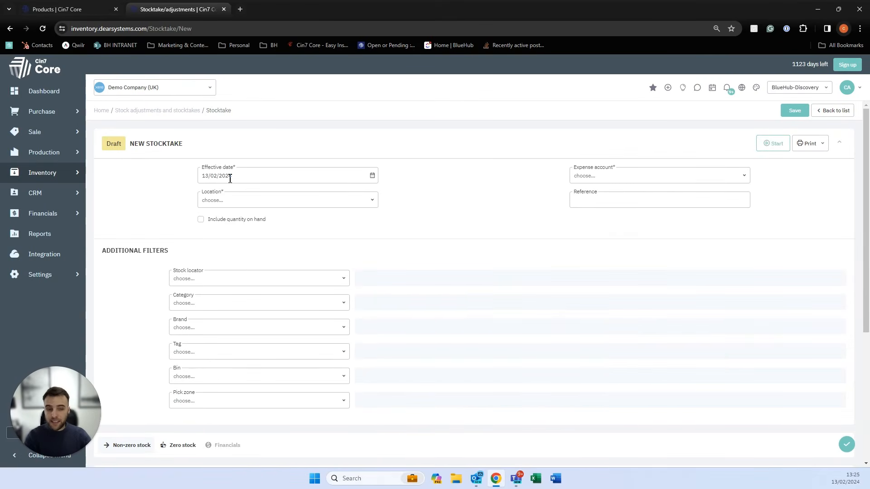
left_click(743, 183)
left_click(507, 216)
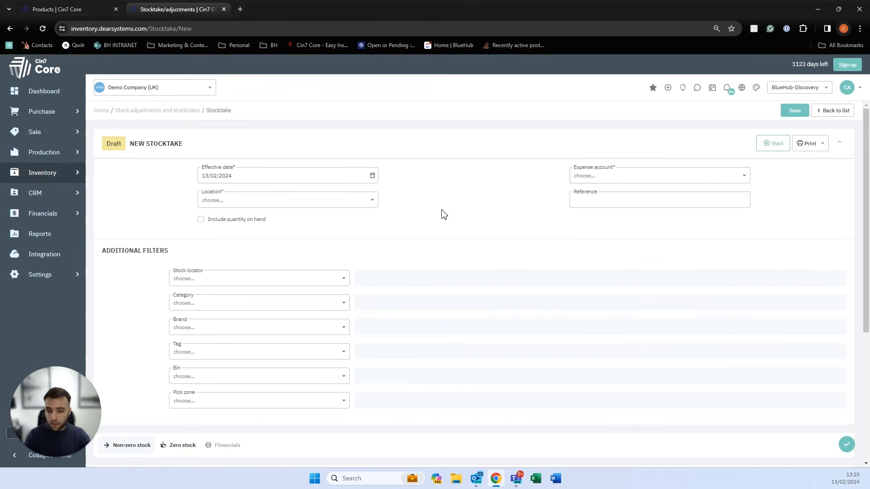
- Set the new stocktake's location to Main Warehouse and look over its additional filters and the non-zero stock section
left_click(362, 201)
scroll(305, 253, "down", 4)
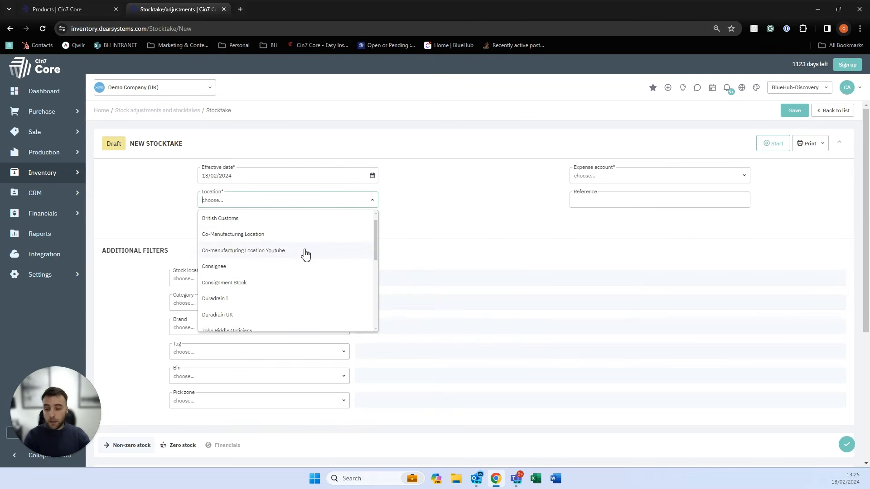
left_click(271, 308)
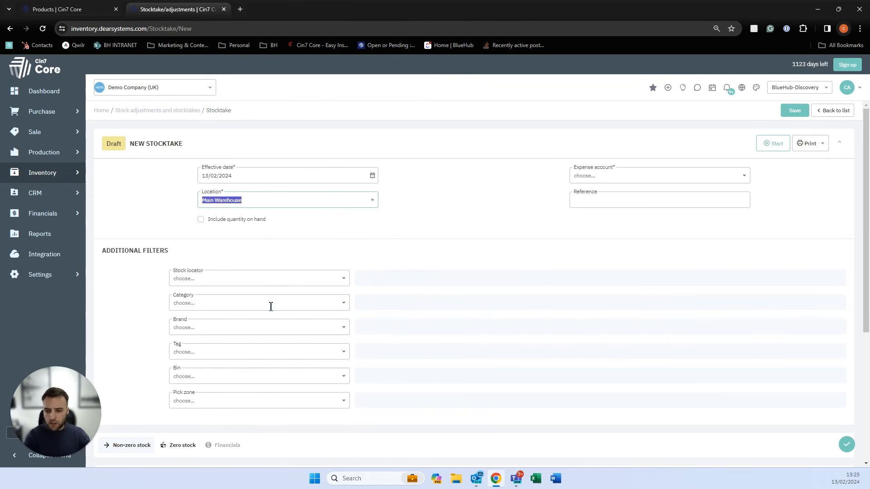
scroll(283, 276, "down", 2)
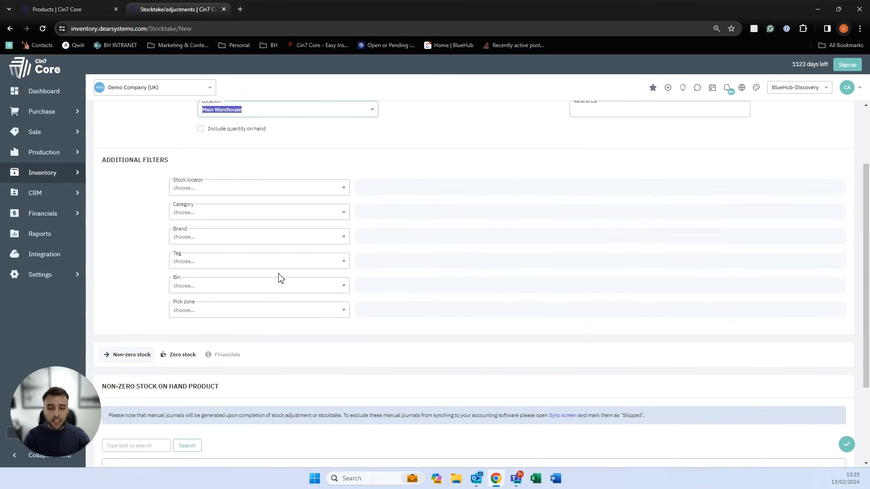
left_click(143, 266)
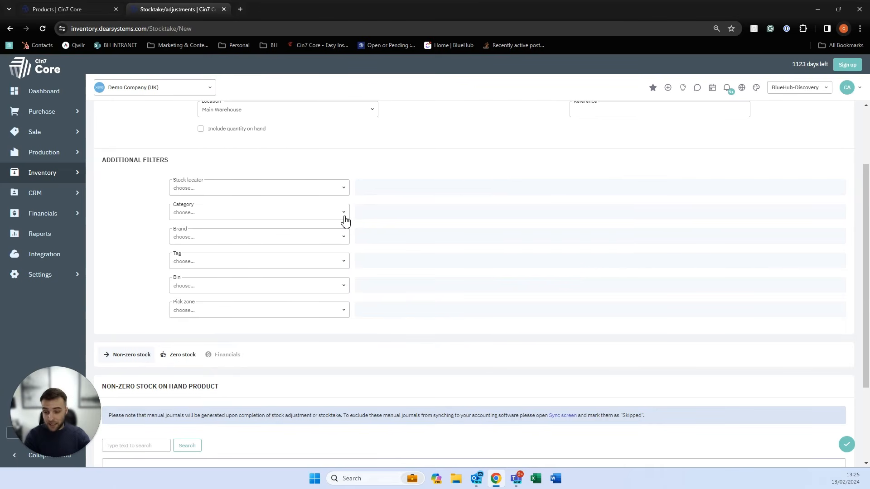
scroll(303, 234, "down", 3)
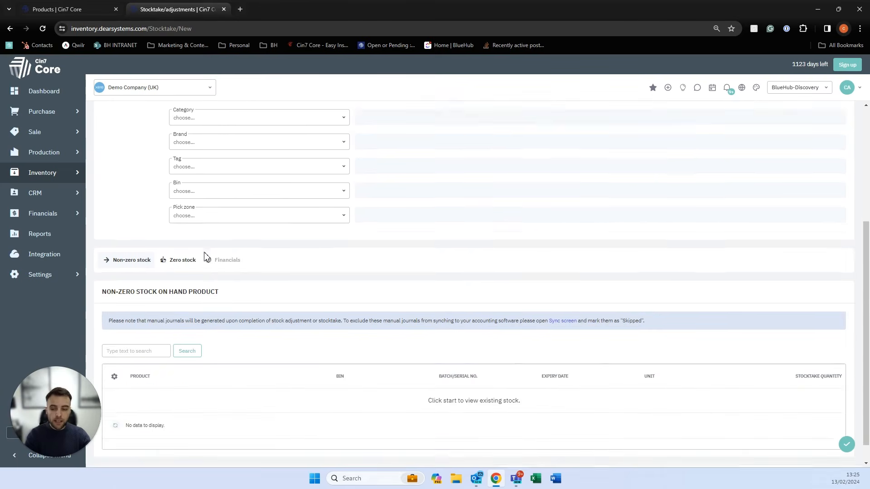
scroll(301, 250, "up", 3)
scroll(307, 251, "up", 3)
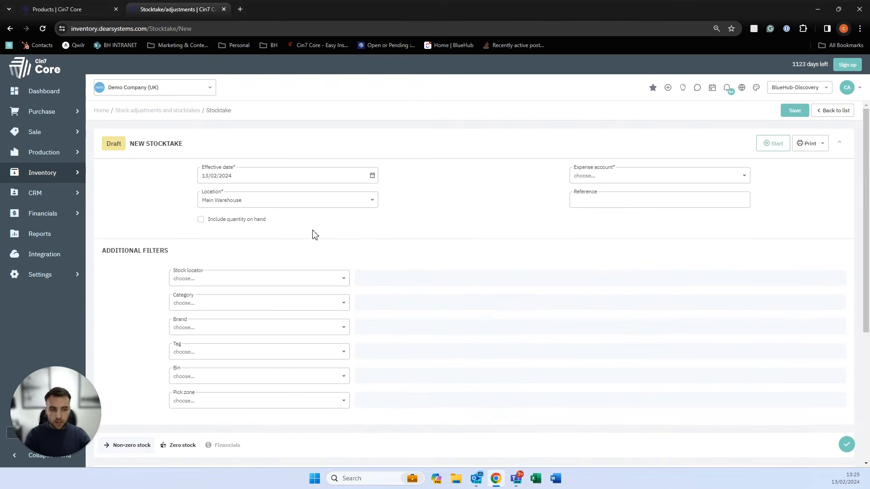
- Set the stocktake's expense account to 325: Direct Expenses and start the stocktake
left_click(763, 149)
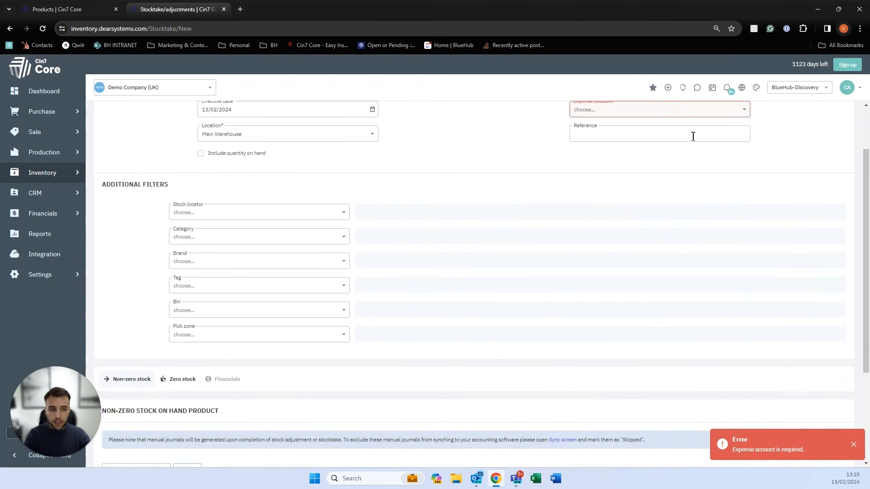
left_click(745, 114)
left_click(626, 177)
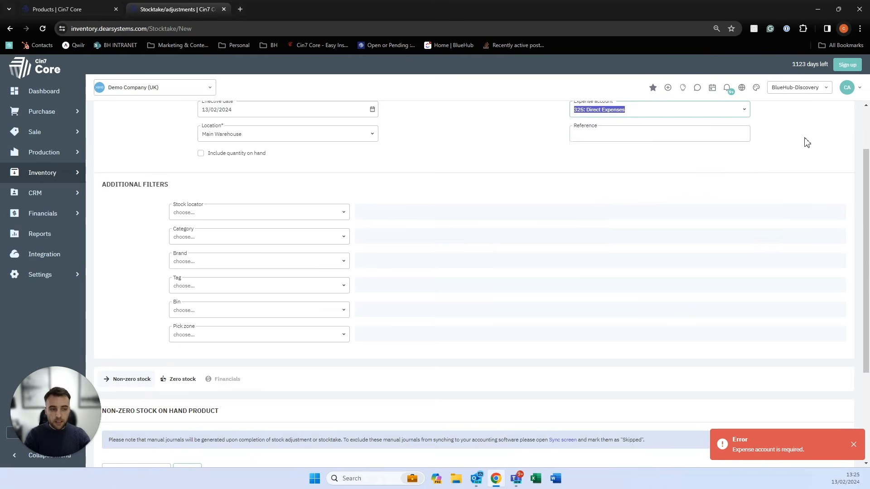
scroll(748, 150, "up", 2)
left_click(774, 143)
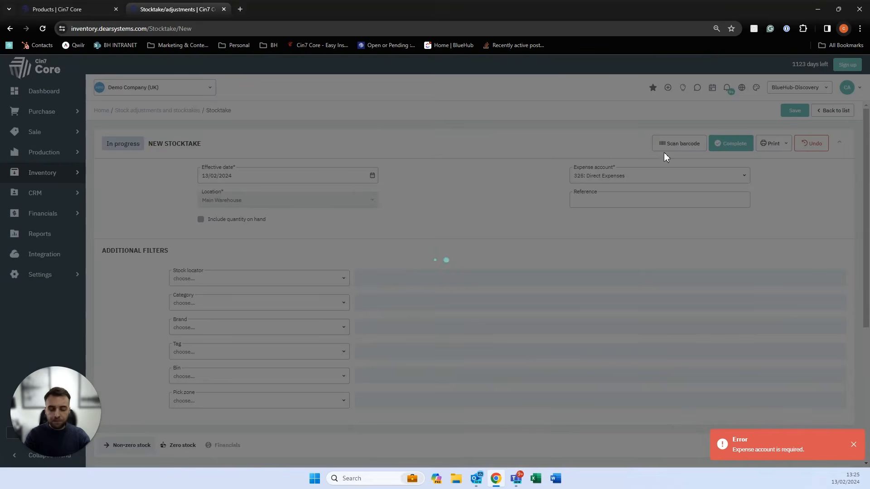
- Review the started stocktake's product lines and print options, and void the stocktake
scroll(466, 204, "down", 5)
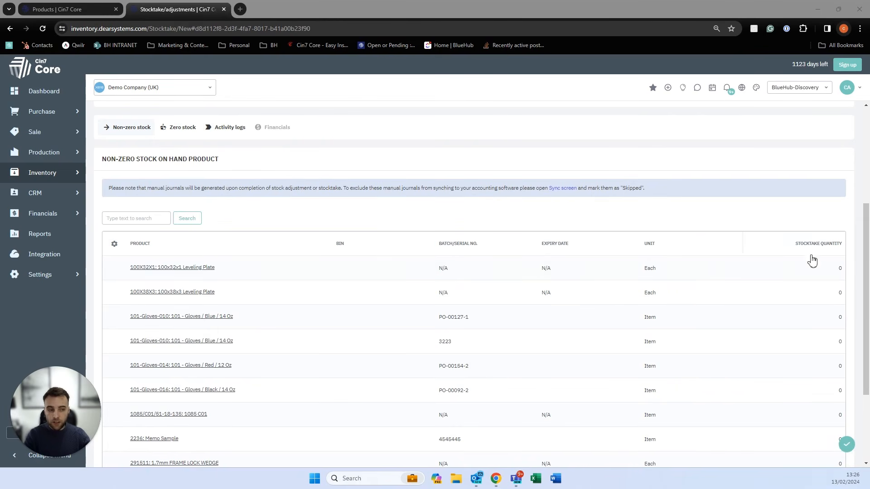
scroll(812, 261, "up", 4)
left_click(736, 144)
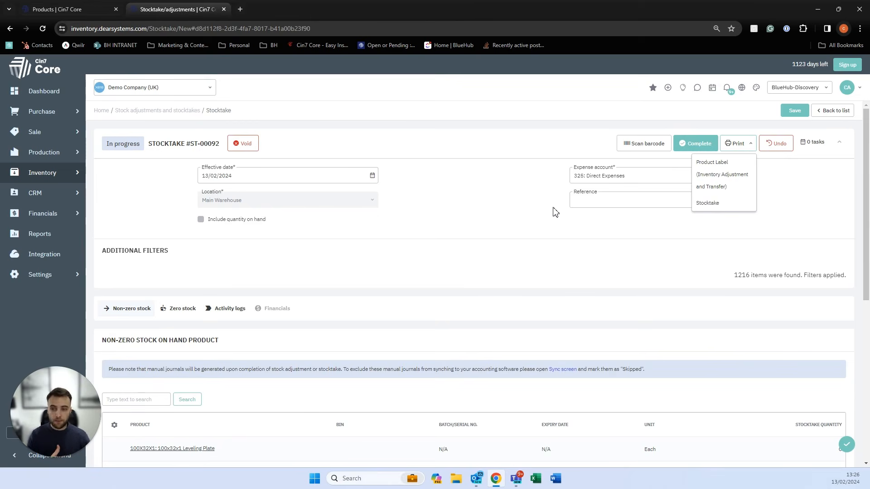
left_click(244, 143)
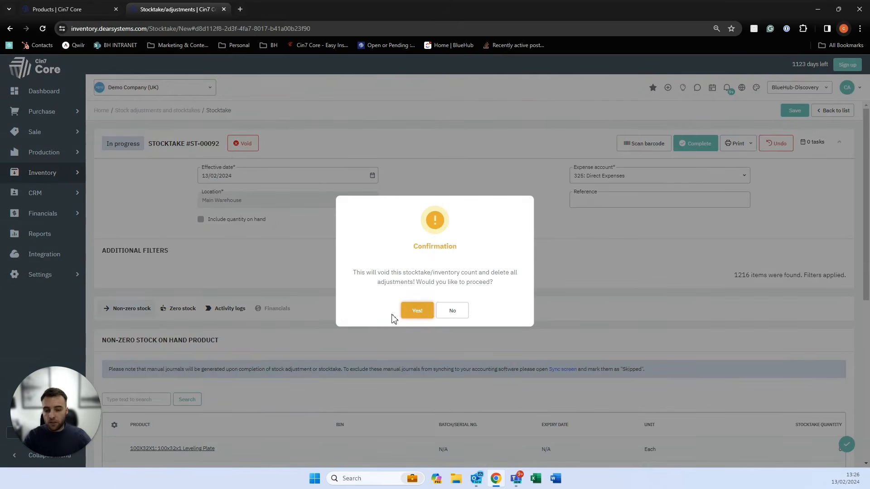
left_click(413, 308)
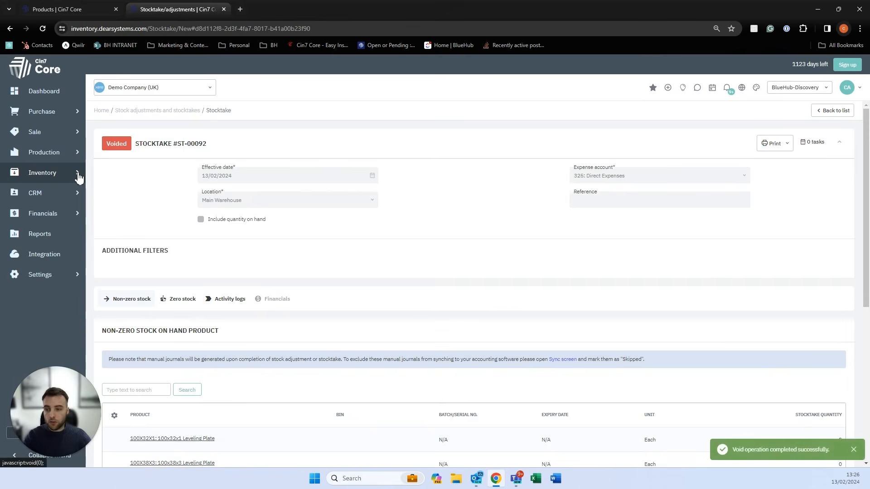
- Show the CRM opportunities as a Kanban board and try dragging the draft opportunity card
mouse_move(78, 172)
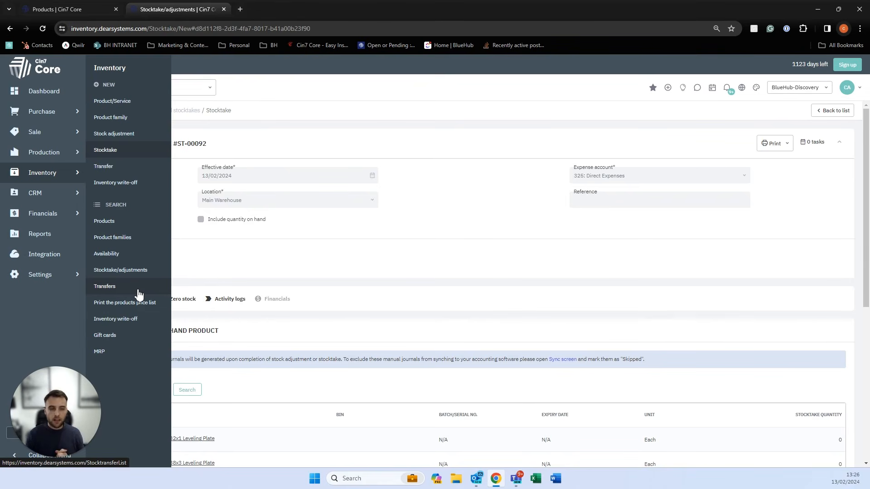
left_click(72, 194)
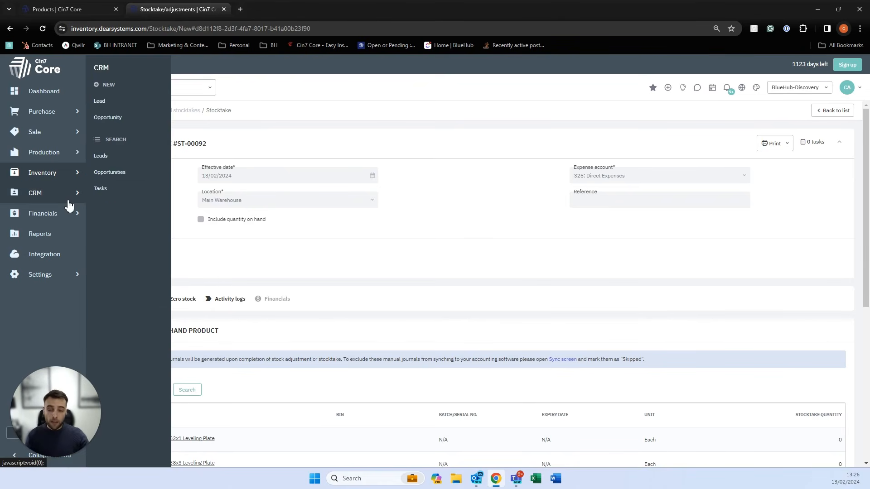
left_click(100, 176)
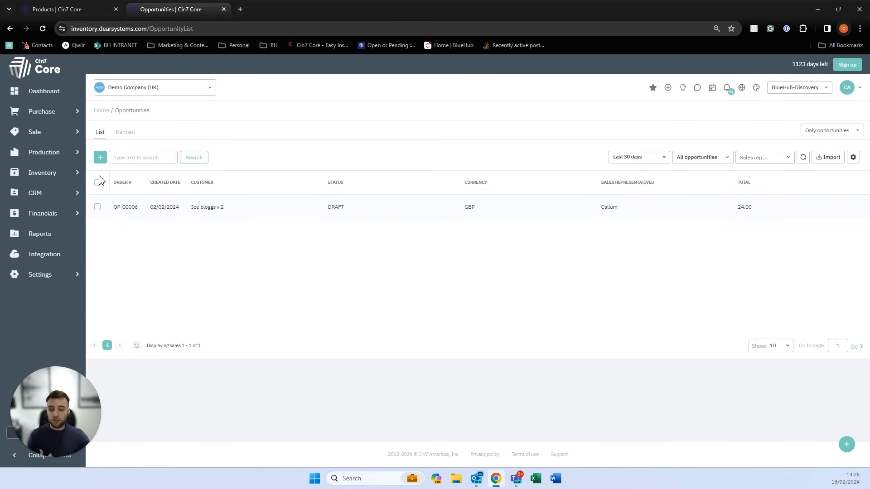
left_click(127, 134)
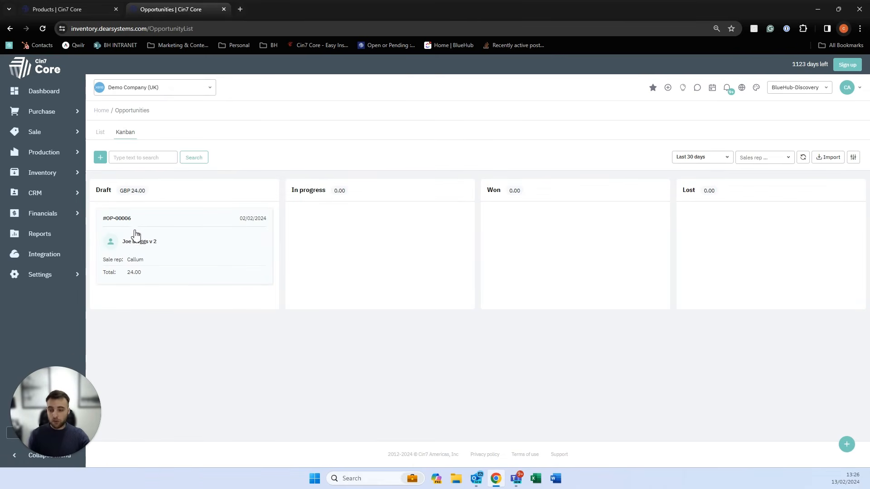
left_click_drag(135, 248, 210, 261)
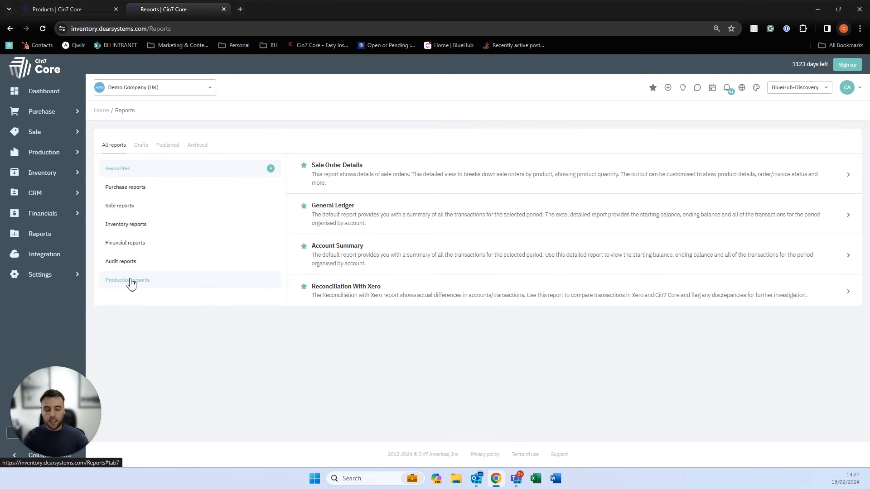
- Look through the sale reports, open the Sales Overview report and run it for last month
left_click(120, 211)
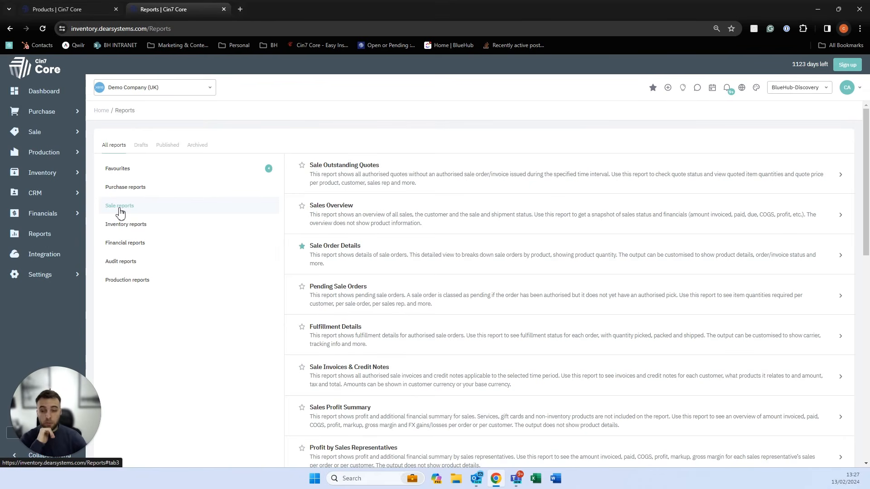
scroll(316, 213, "down", 7)
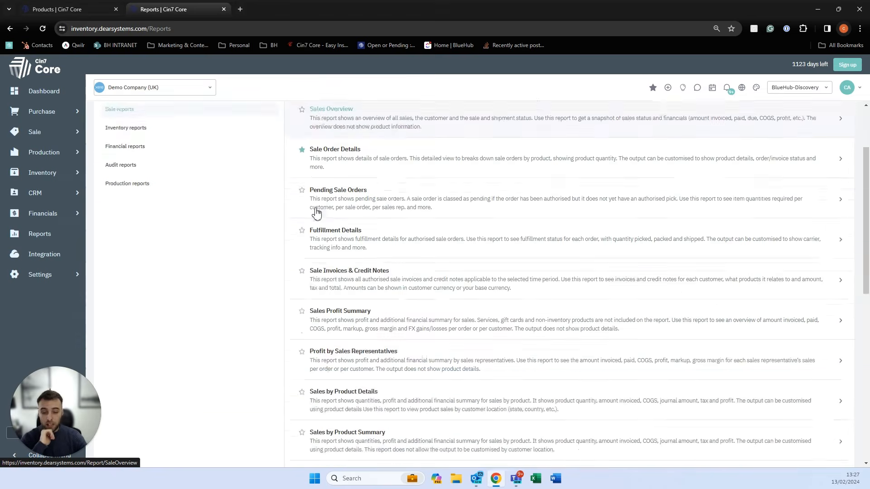
scroll(316, 218, "down", 3)
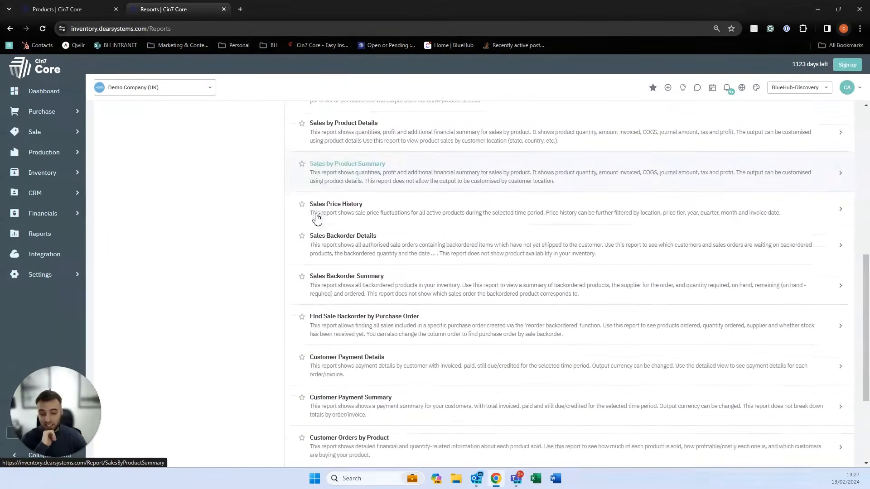
scroll(316, 218, "up", 8)
scroll(316, 218, "up", 2)
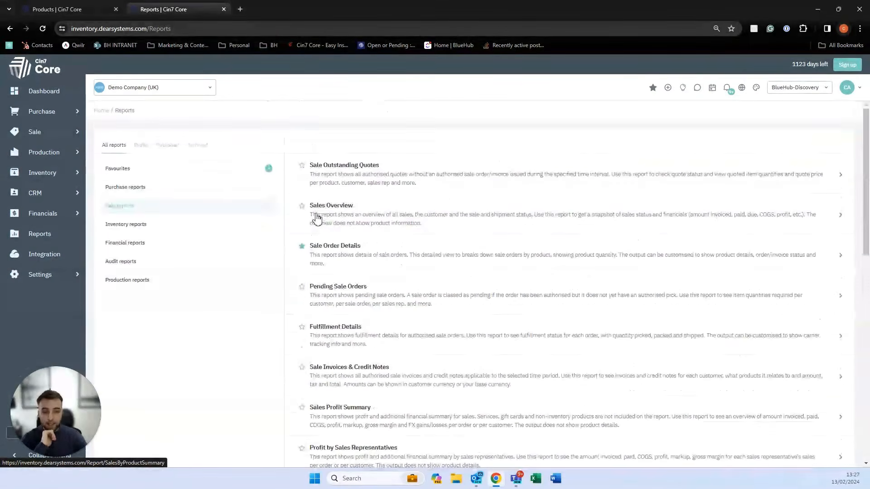
left_click(320, 218)
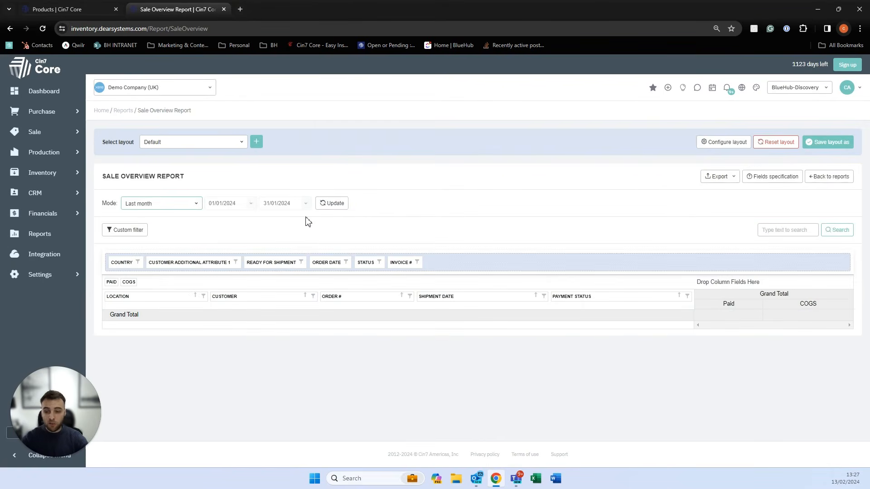
left_click(319, 208)
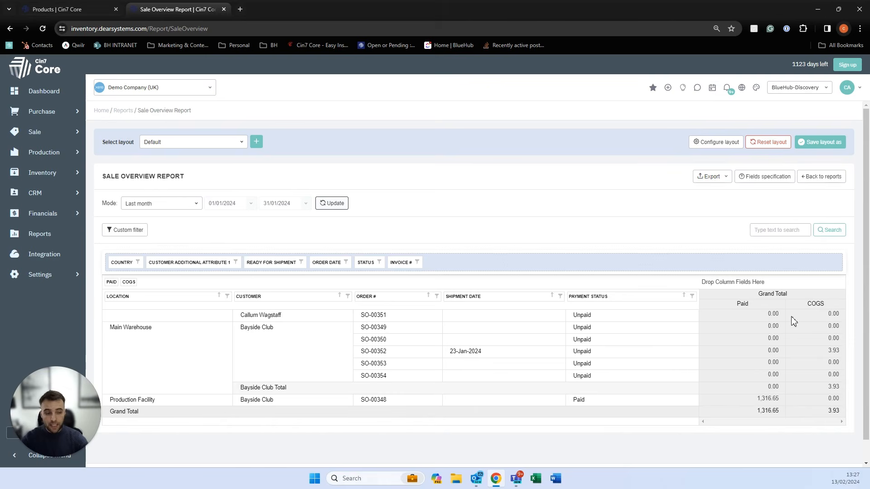
- Look at the report's layout configuration and date range choices without changing them
left_click(725, 143)
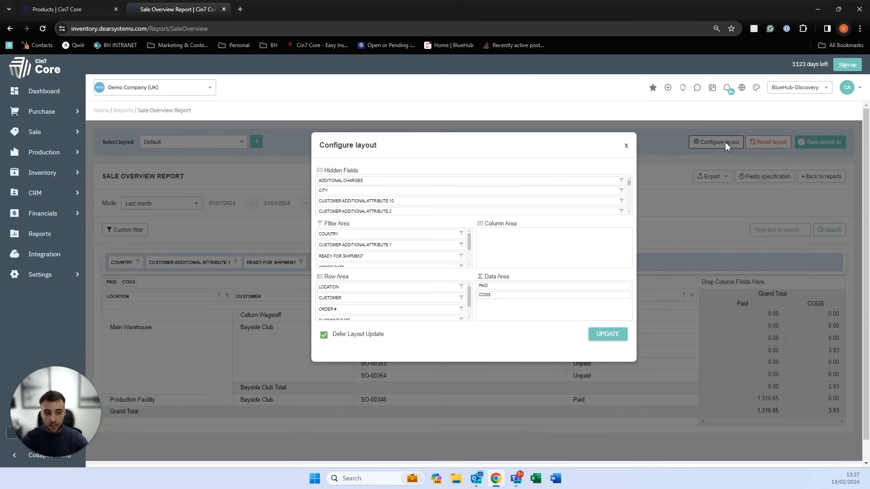
left_click(627, 146)
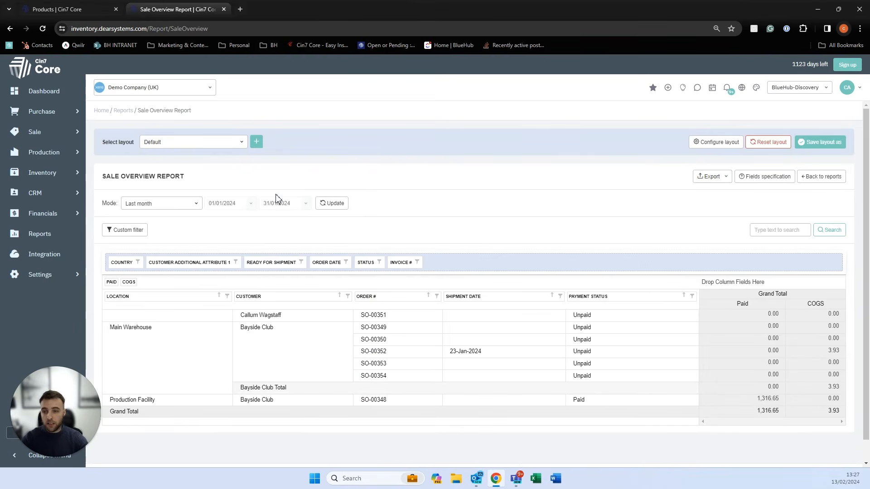
left_click(193, 205)
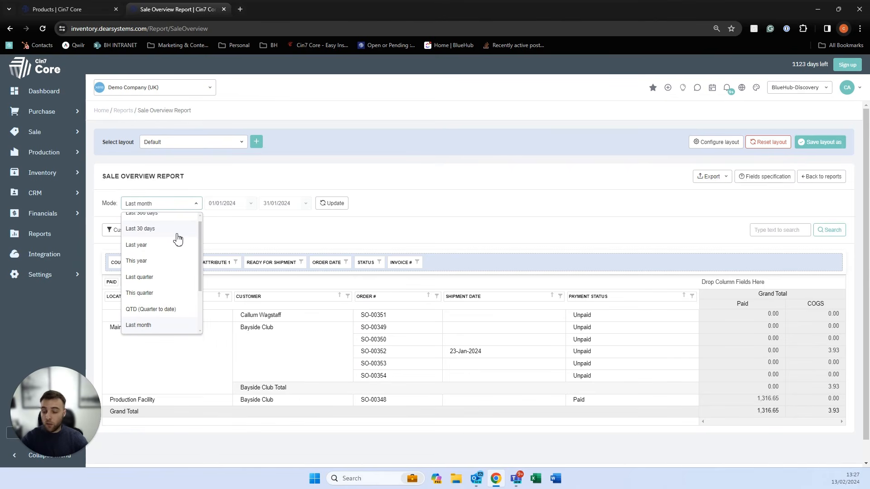
left_click(225, 239)
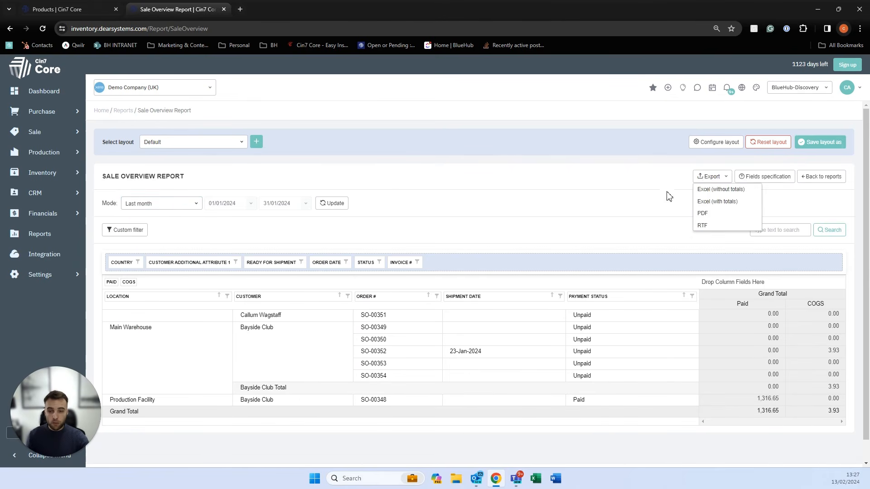
- Add the hidden Invoice and Profit fields to the filter area of the Sale Overview report layout and apply the update
left_click(711, 144)
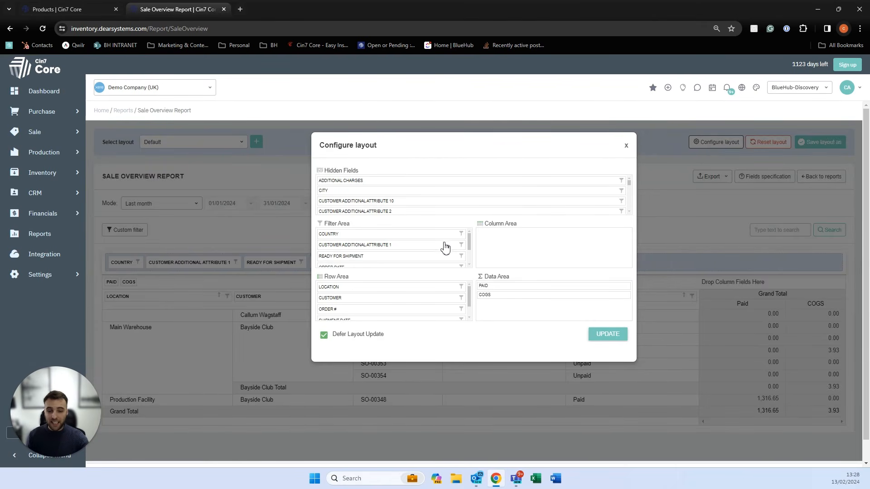
scroll(443, 252, "down", 1)
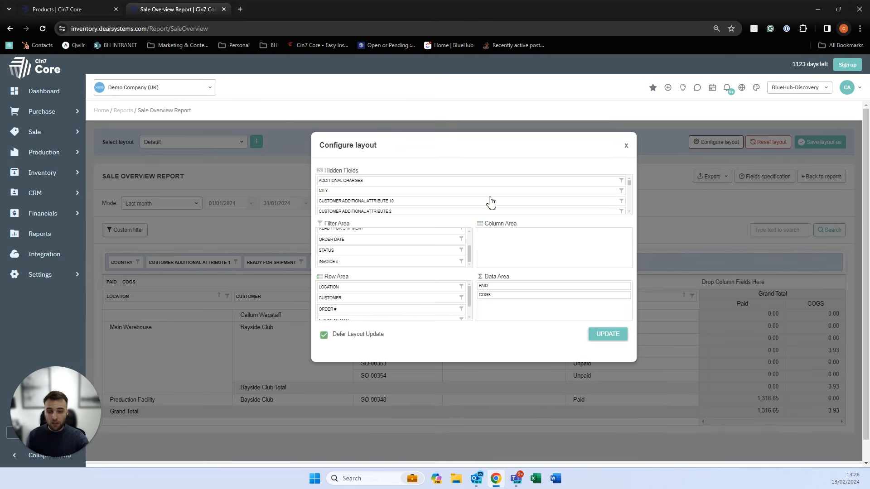
scroll(491, 202, "down", 2)
scroll(491, 202, "down", 3)
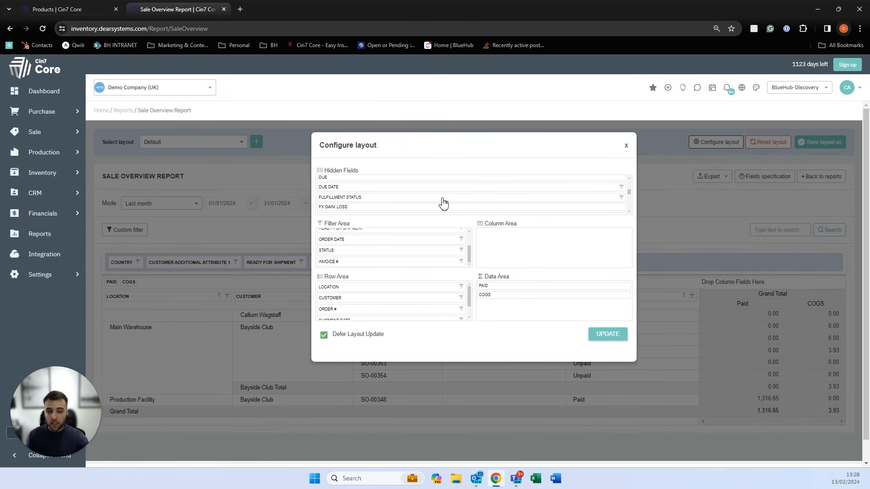
scroll(630, 197, "down", 2)
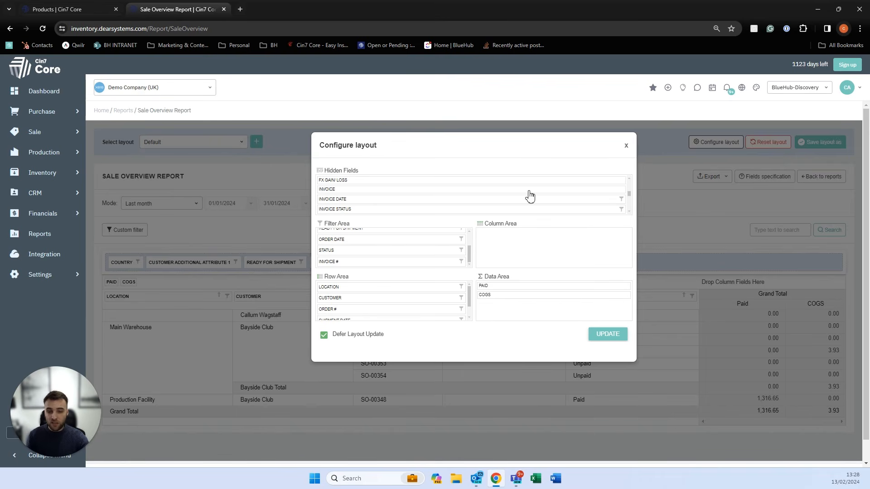
left_click_drag(530, 191, 438, 251)
scroll(491, 203, "down", 2)
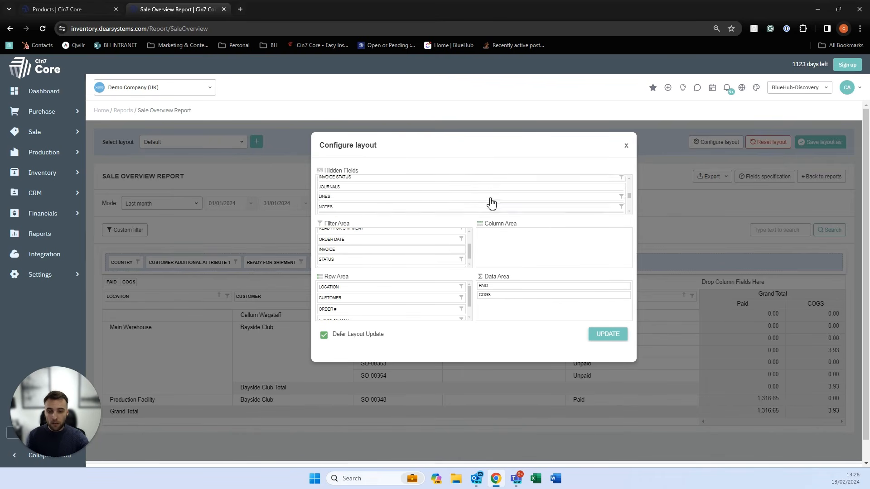
scroll(491, 204, "down", 4)
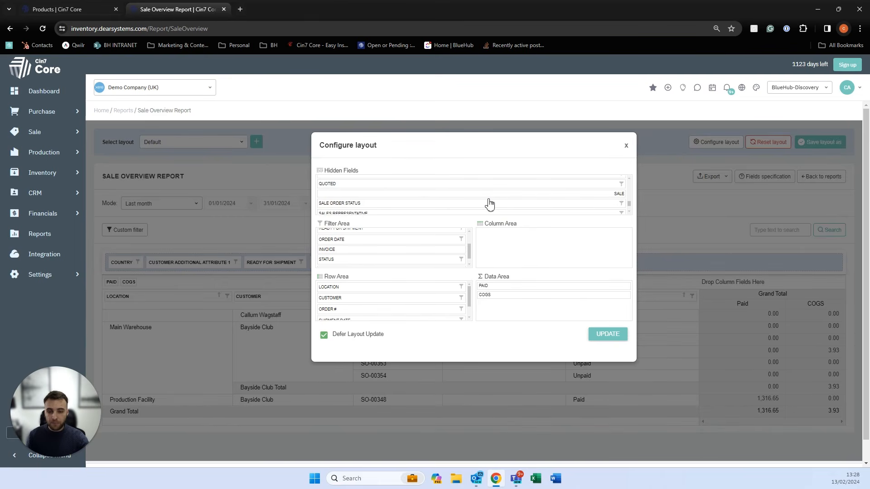
scroll(489, 203, "up", 2)
left_click_drag(448, 190, 401, 248)
left_click(607, 335)
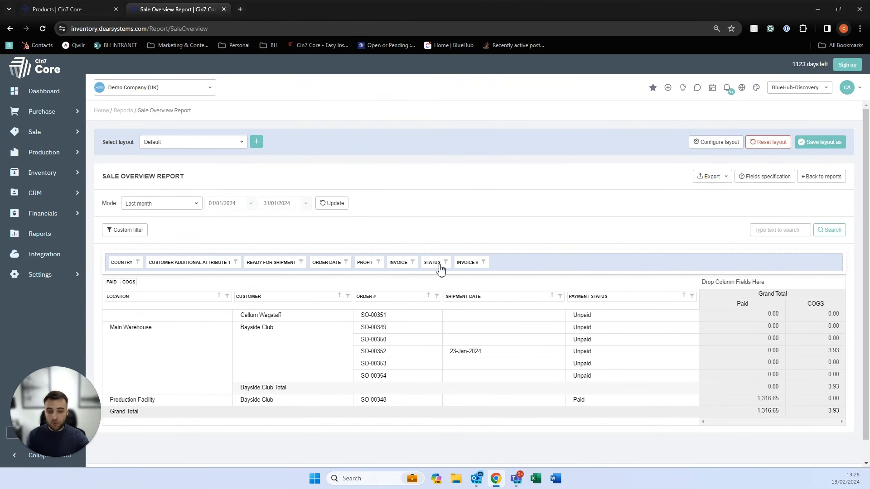
- Move Invoice and Profit into the report's data headers, and move Location, Shipment Date and Payment Status to the filter area
left_click_drag(402, 264, 138, 287)
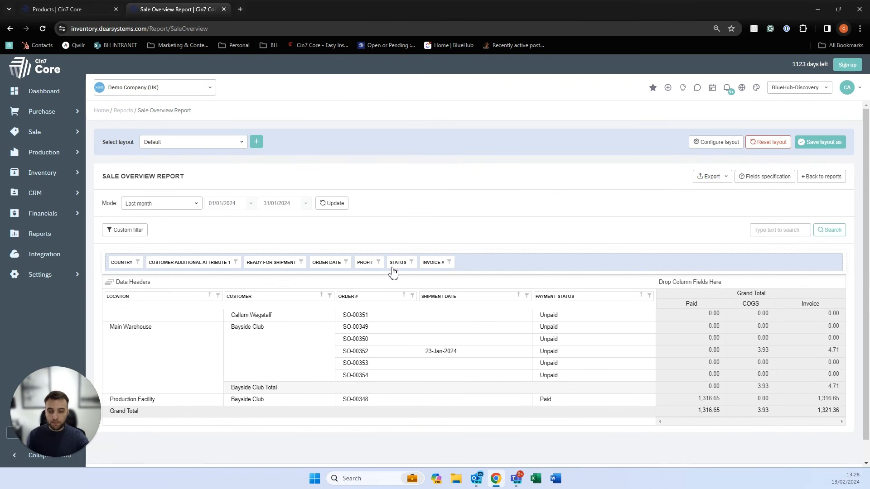
left_click_drag(368, 266, 148, 287)
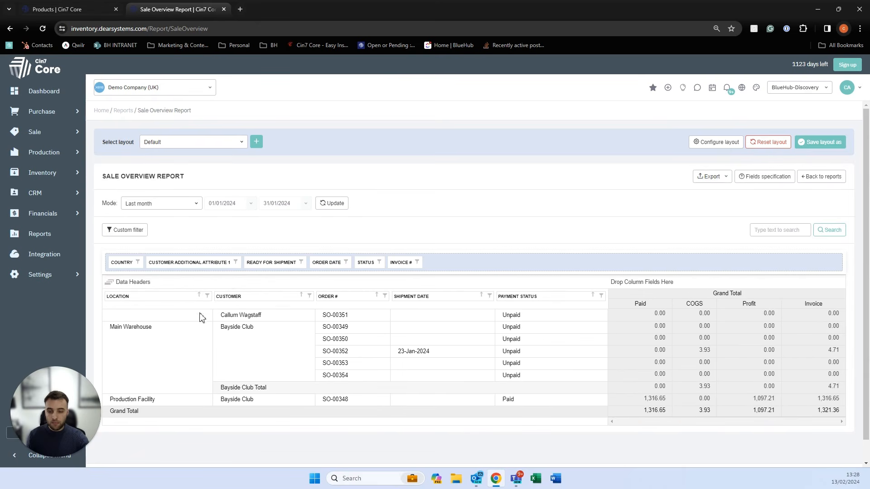
left_click_drag(169, 303, 317, 269)
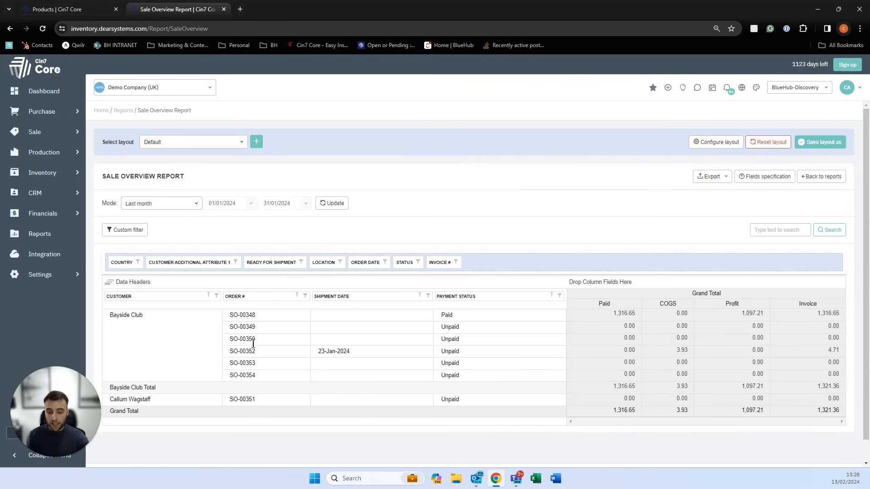
left_click_drag(342, 301, 351, 271)
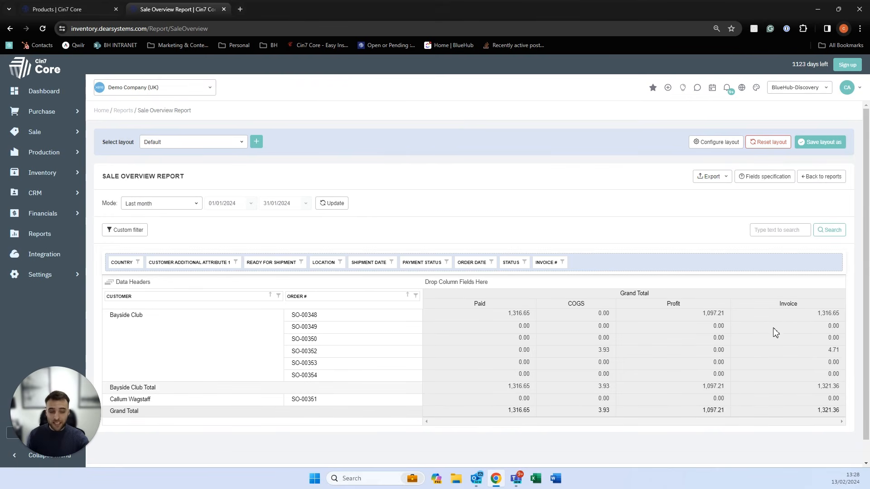
- Reorder the report's data headers so that Invoice comes before Paid, COGS and Profit
left_click(133, 287)
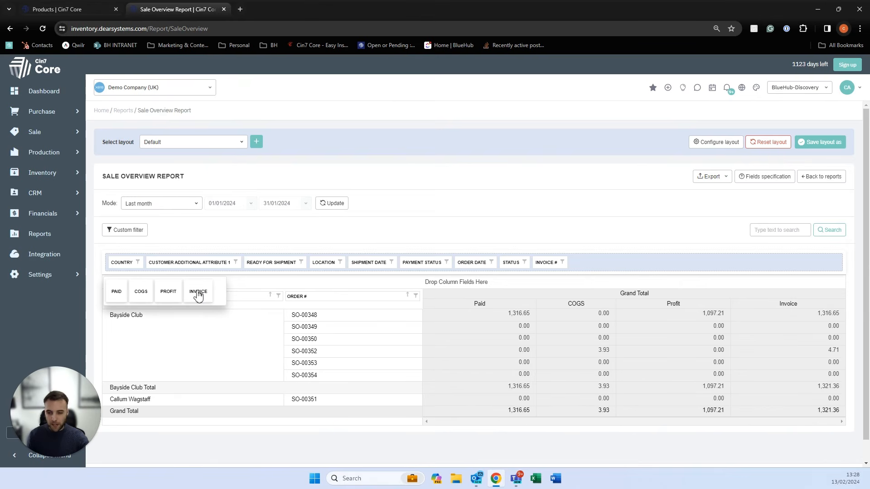
left_click_drag(198, 295, 115, 291)
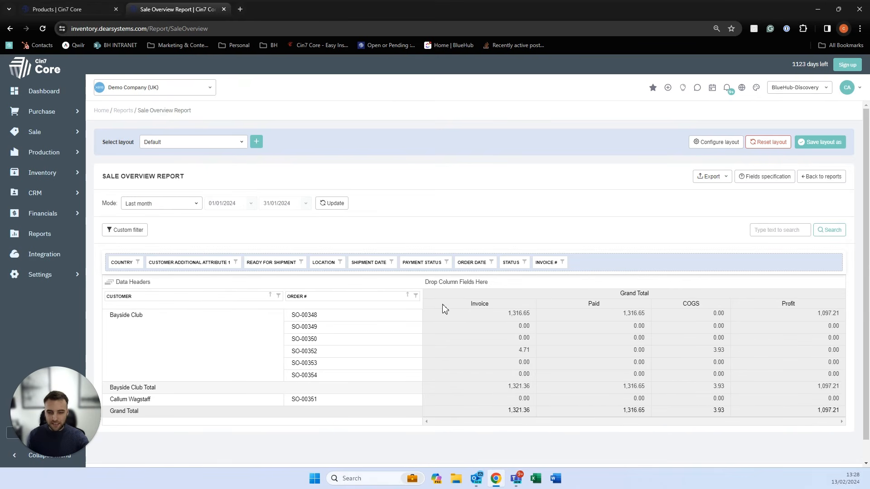
scroll(548, 305, "down", 1)
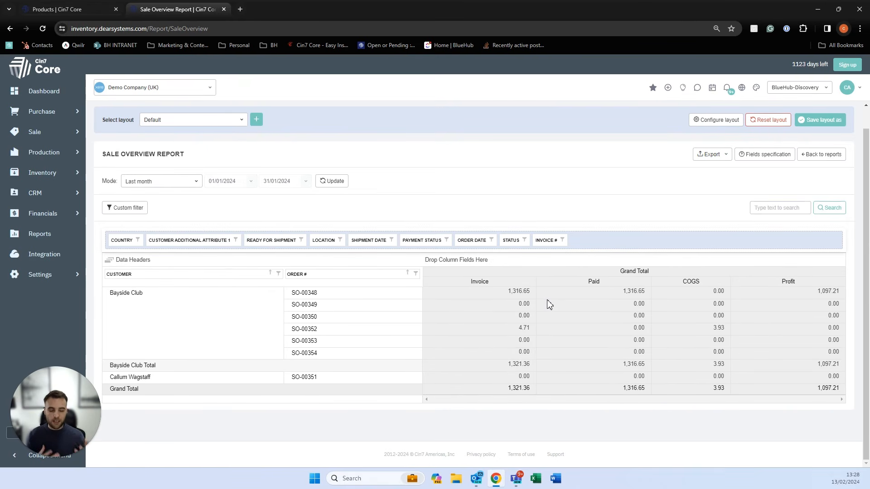
- Browse the inventory reports and open the Inventory Aging report
left_click(35, 244)
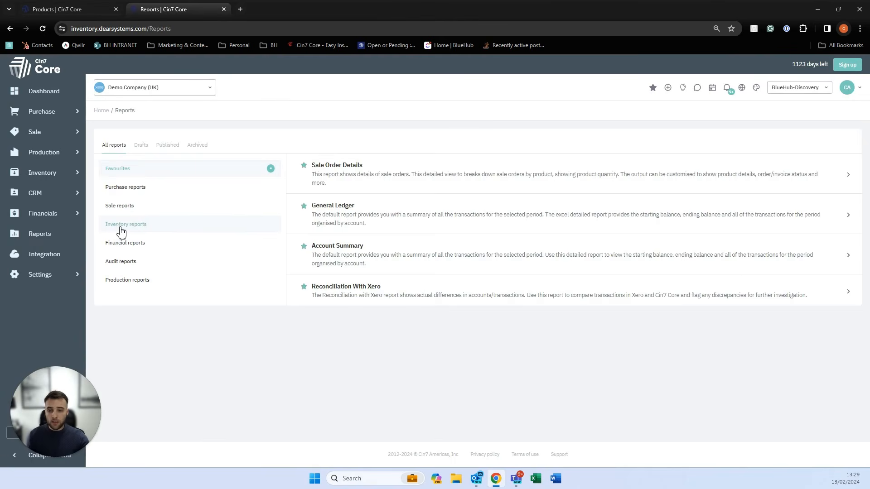
left_click(121, 230)
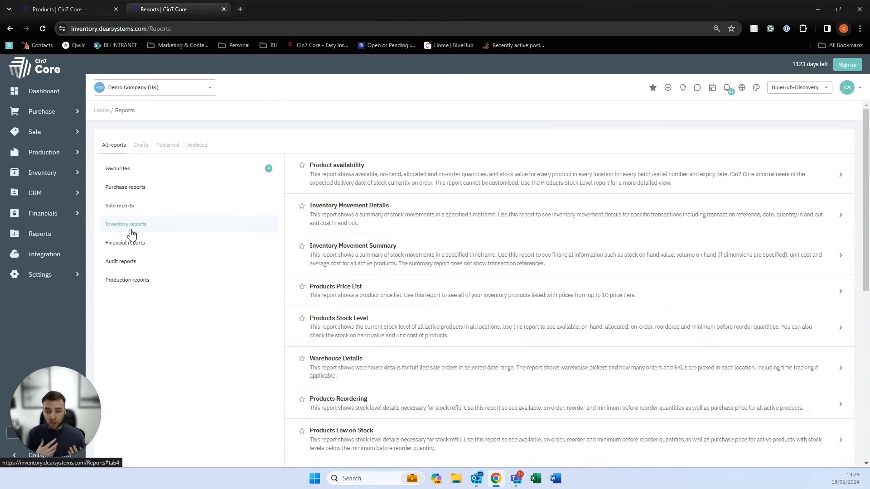
scroll(300, 316, "down", 3)
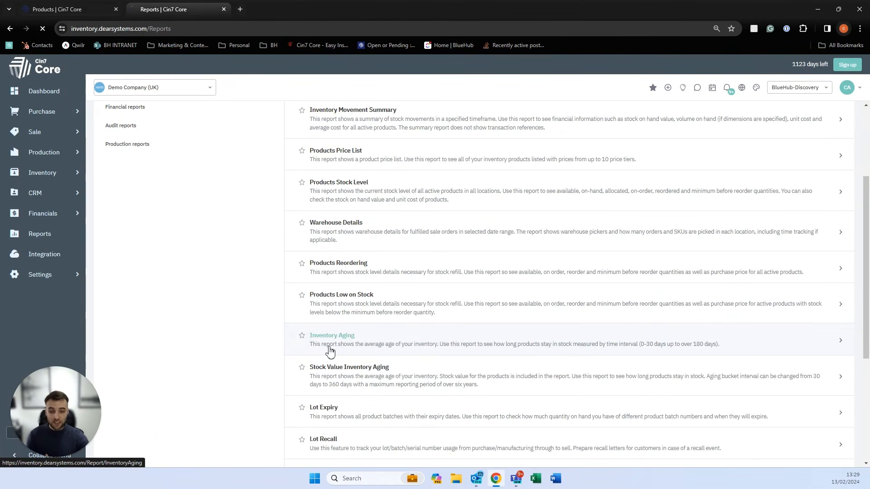
left_click(329, 352)
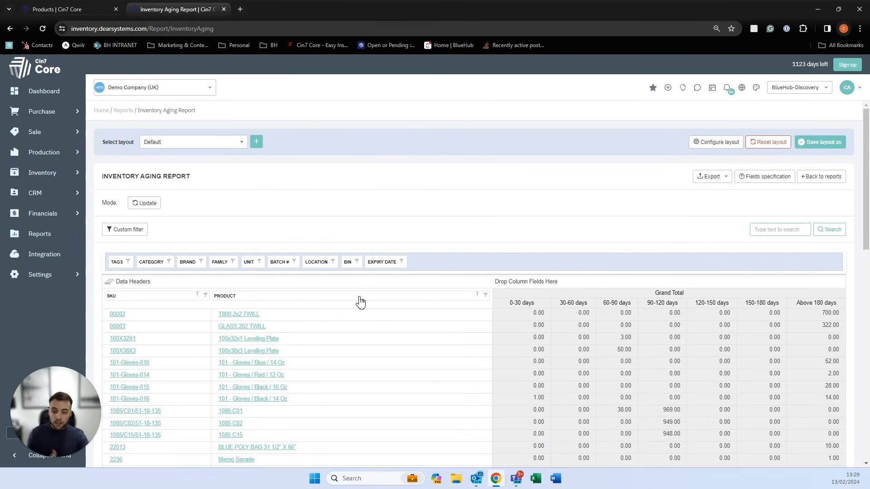
- Return to the reports list and open the Sales Demand Forecast report from the sale reports
left_click(51, 243)
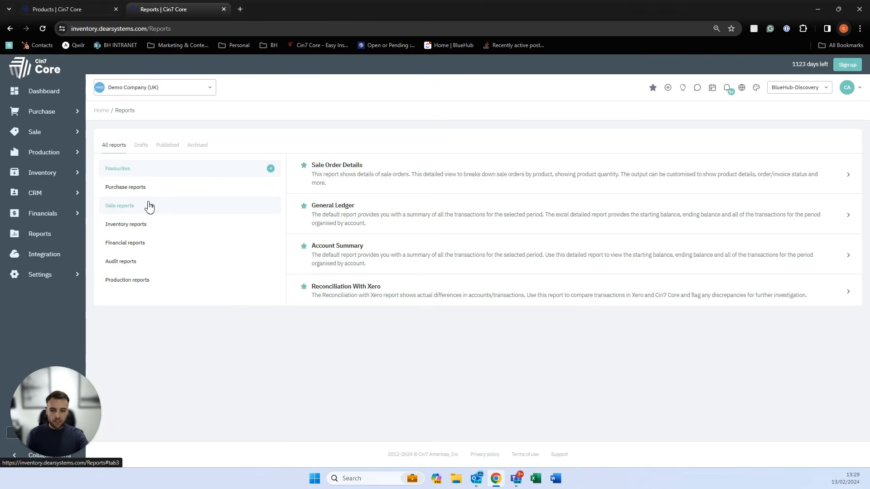
left_click(146, 205)
scroll(380, 337, "down", 10)
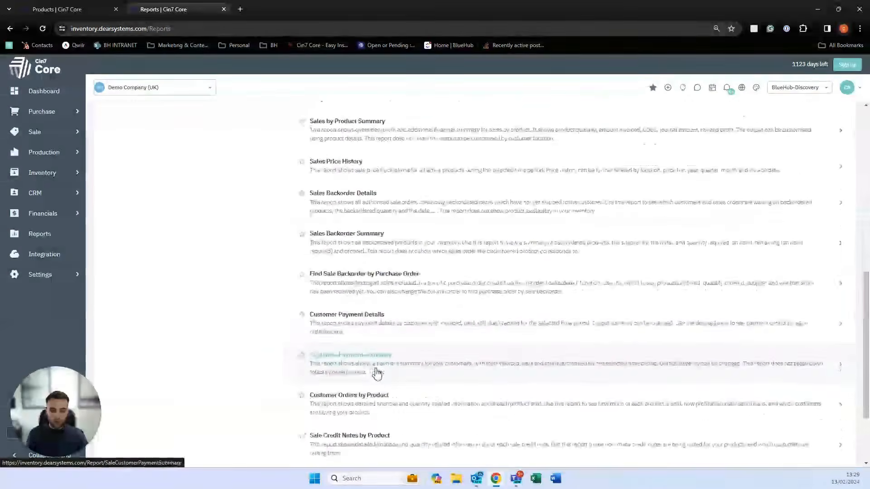
left_click(340, 414)
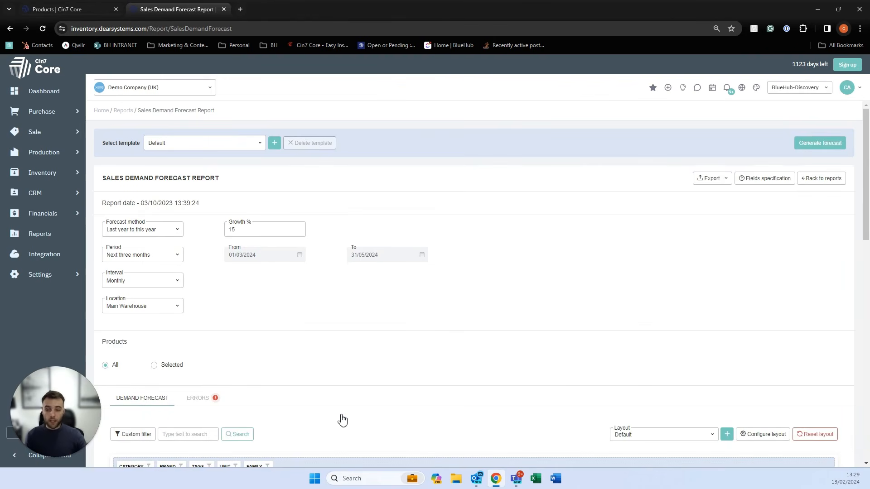
- Generate the sales demand forecast with the Last year to this year method and review the monthly product quantities
left_click(177, 232)
left_click(159, 255)
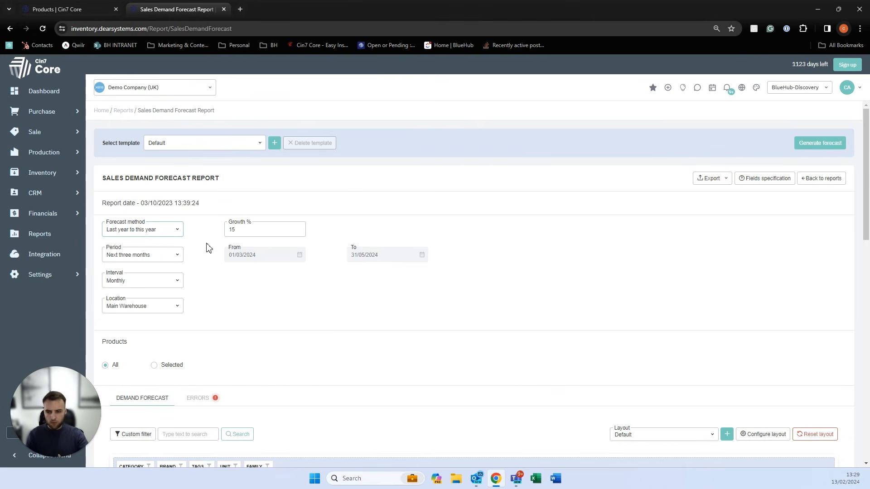
scroll(249, 230, "down", 2)
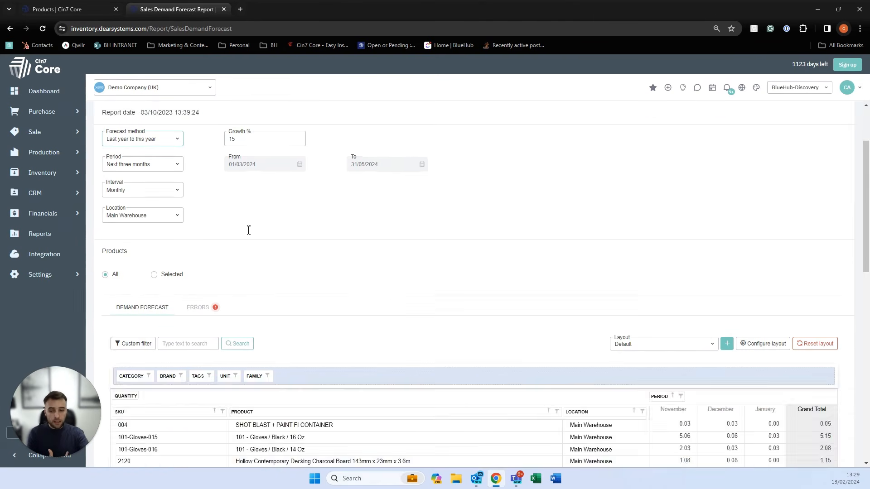
scroll(248, 230, "up", 2)
left_click(800, 143)
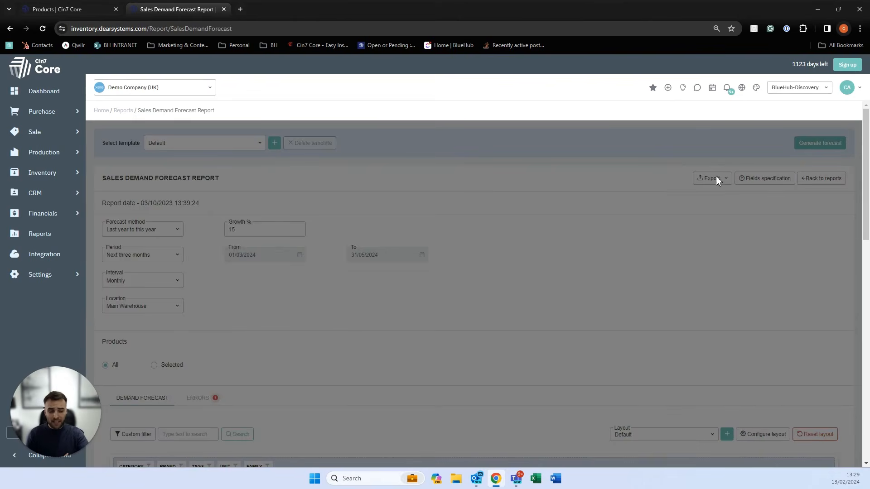
scroll(564, 302, "down", 5)
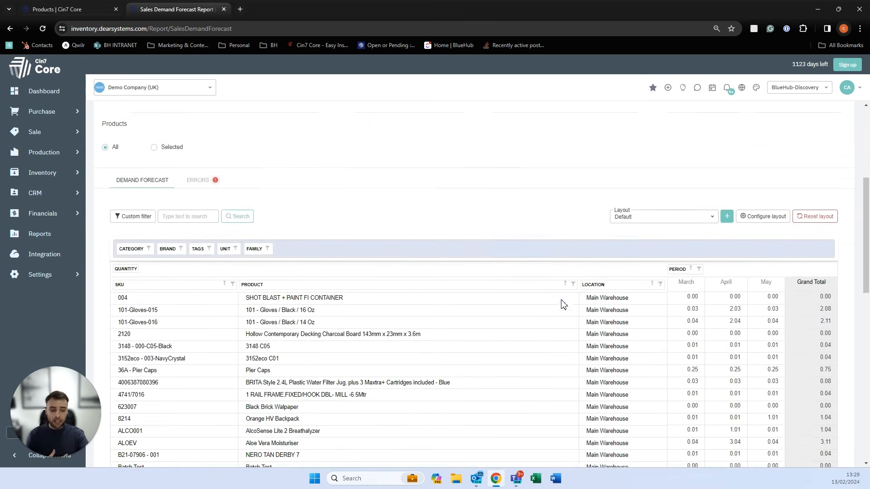
scroll(571, 317, "down", 1)
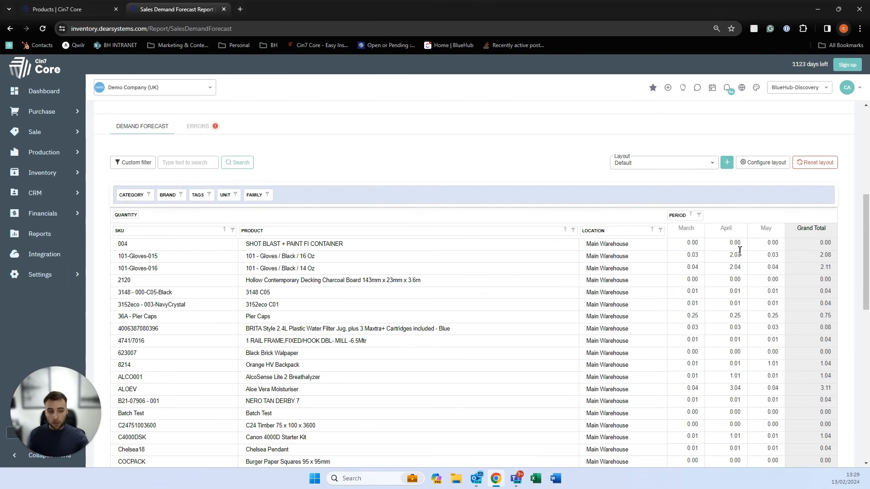
scroll(788, 299, "down", 1)
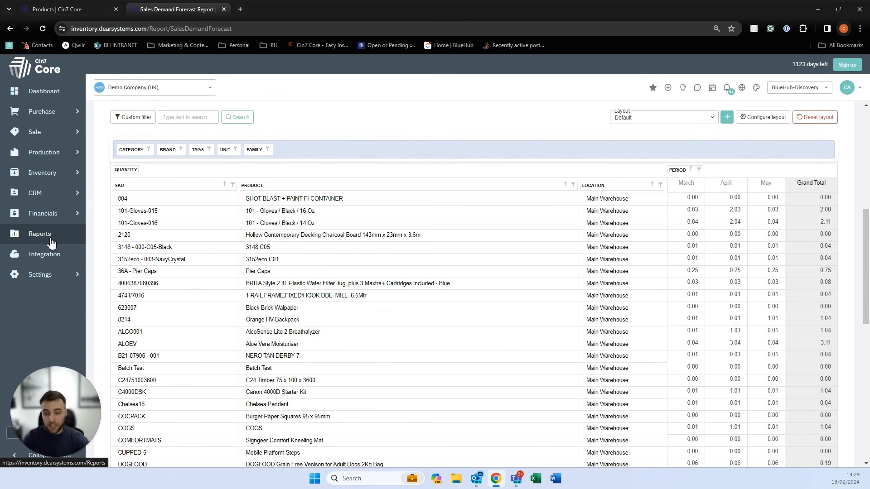
- Show the available settings categories
left_click(55, 274)
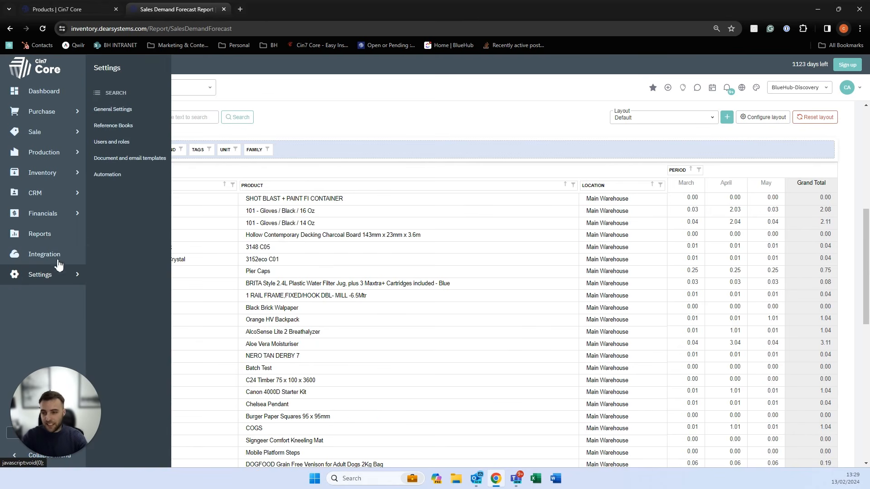